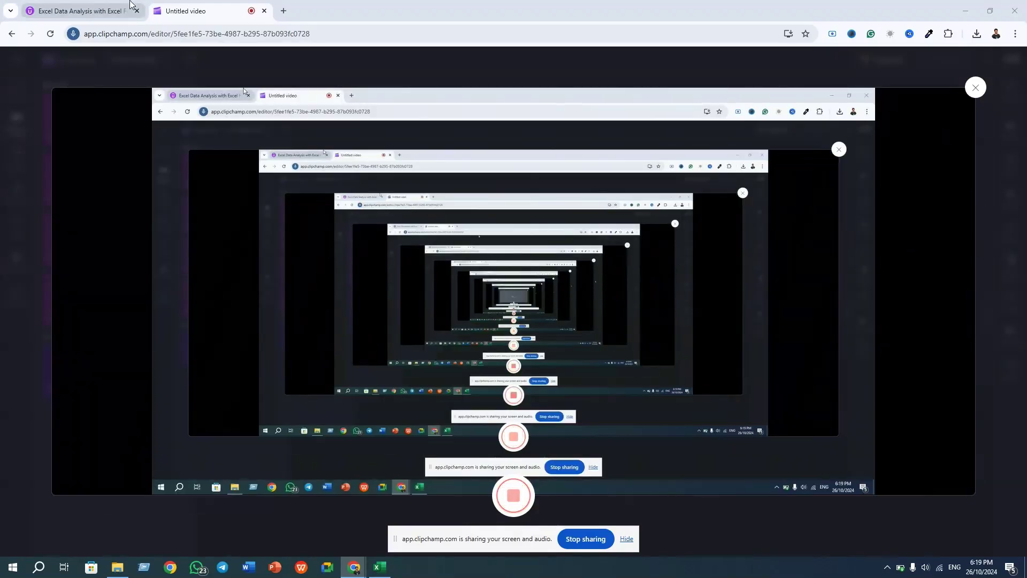
Bring the blank Book1 Excel workbook to the front while Clipchamp records the screen
click(381, 570)
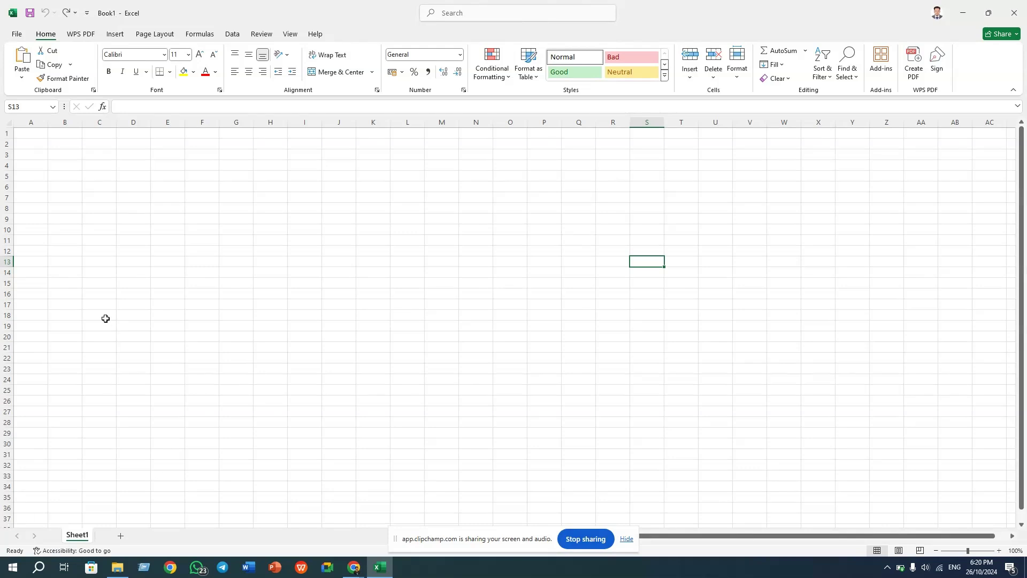
Open and dismiss the Excel window system menu twice
click(13, 14)
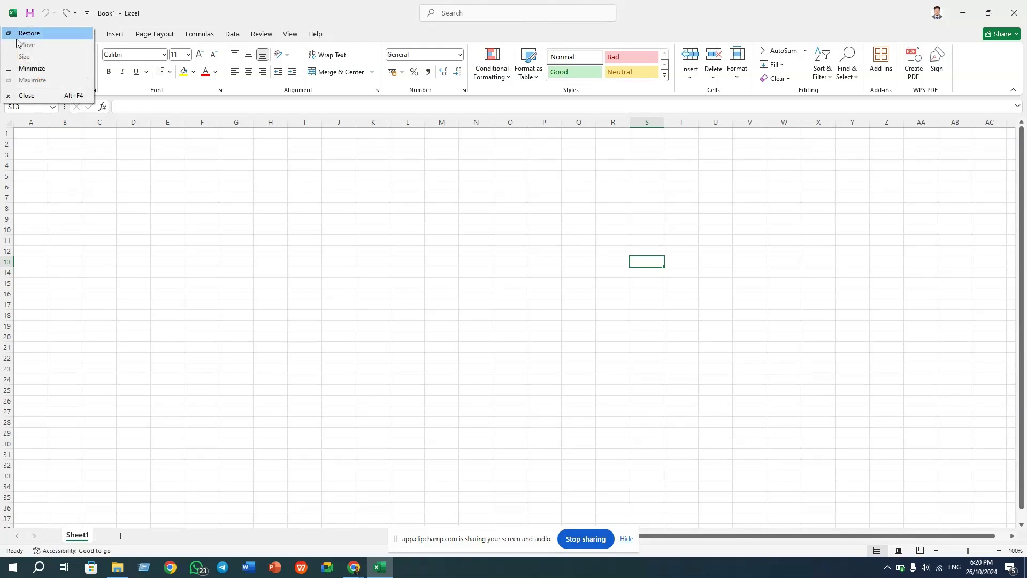
click(183, 24)
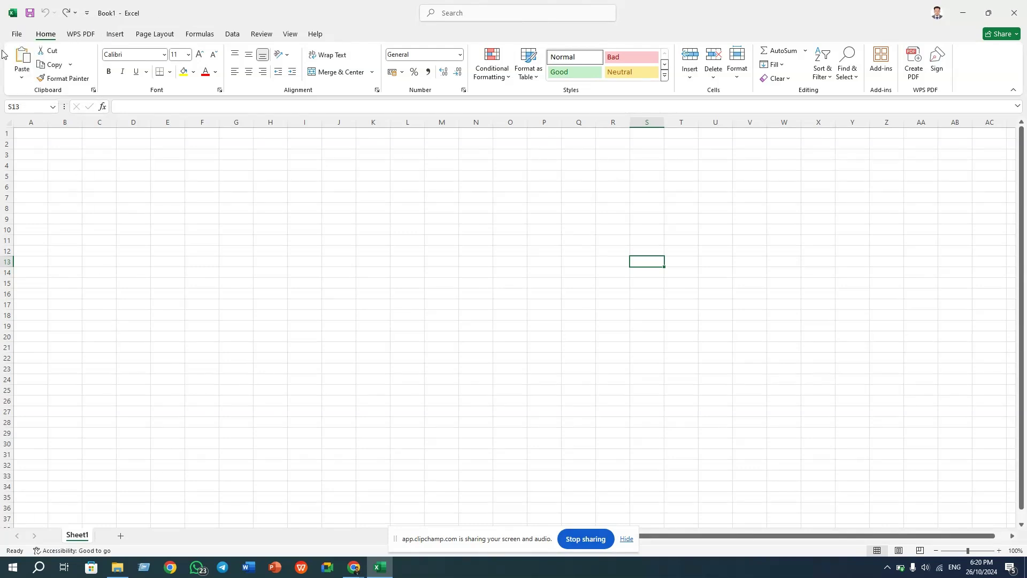
click(13, 15)
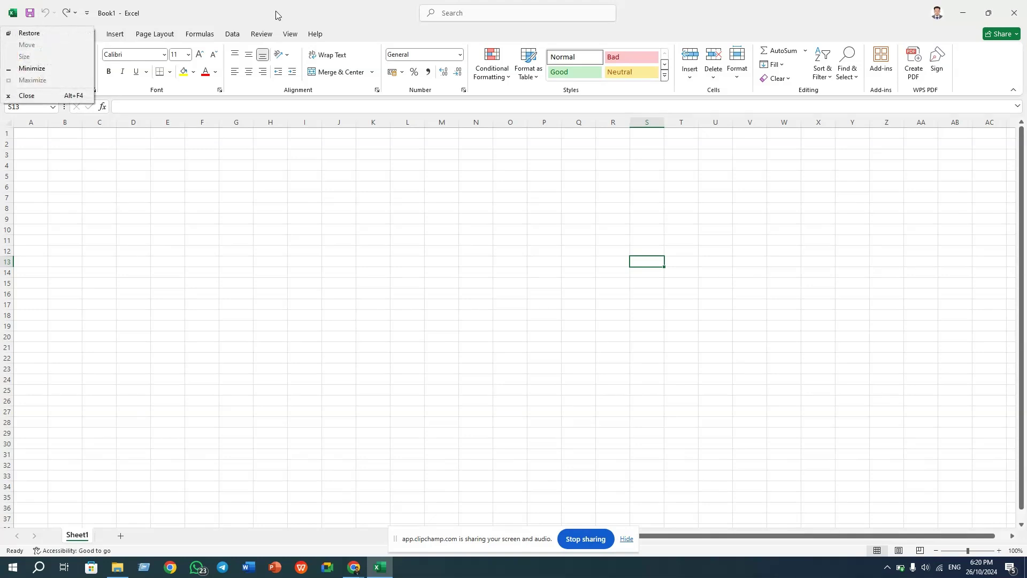
click(234, 19)
Browse the Customize Quick Access Toolbar list, then go to the File backstage view
click(87, 13)
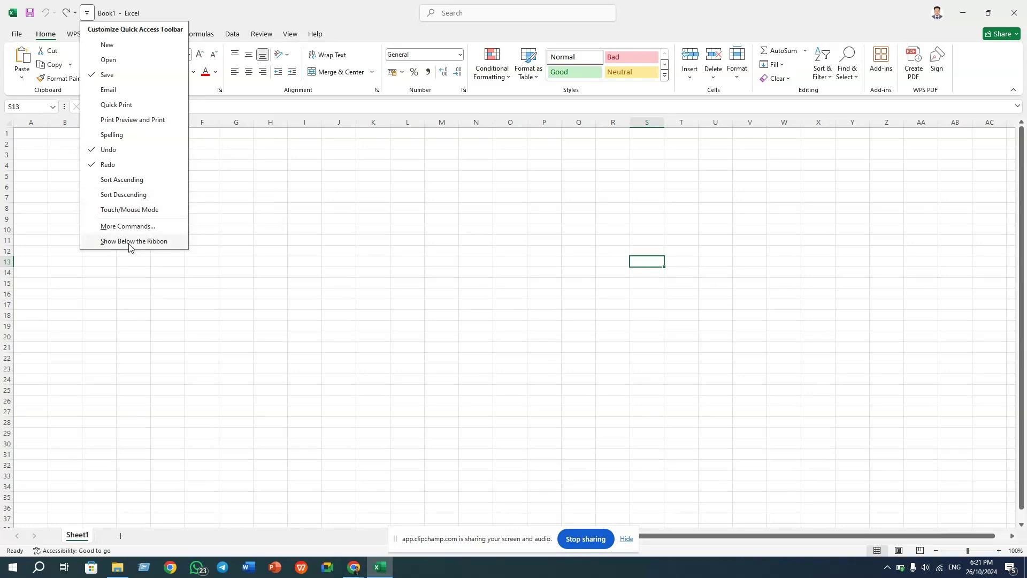
click(195, 17)
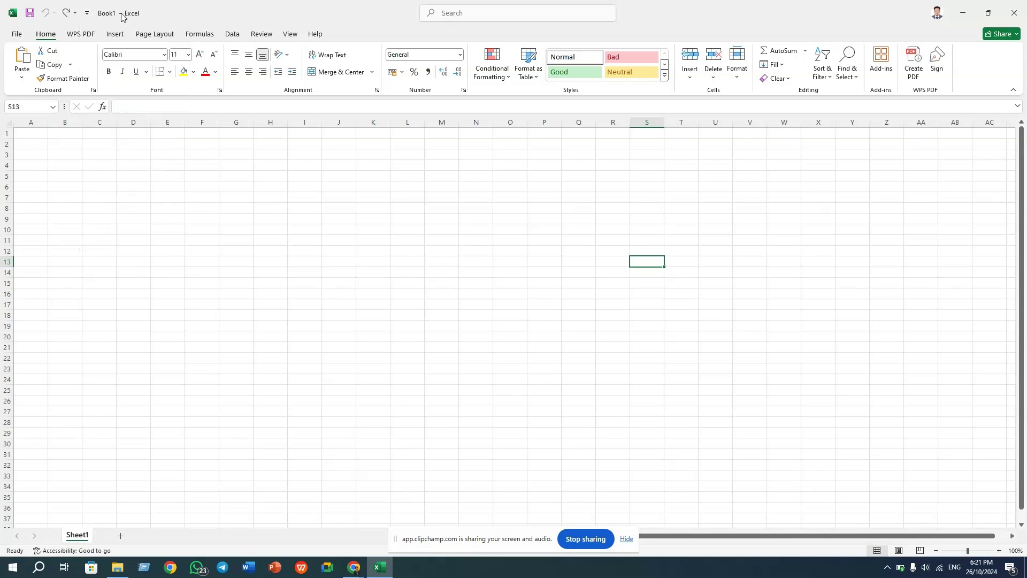
click(17, 34)
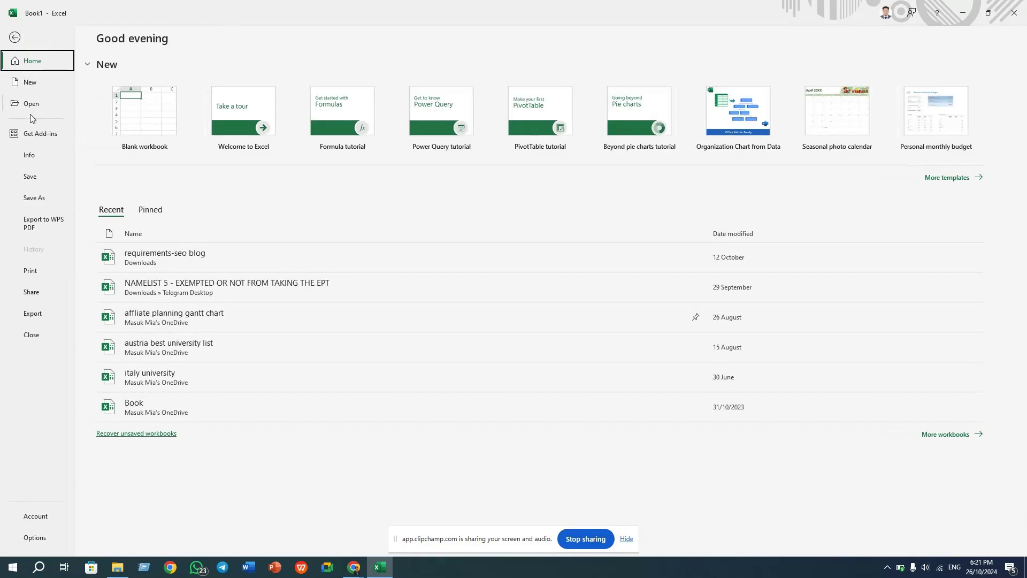
Save the workbook via Save As > This PC > Desktop under the name 'ms excel ex 1'
click(36, 199)
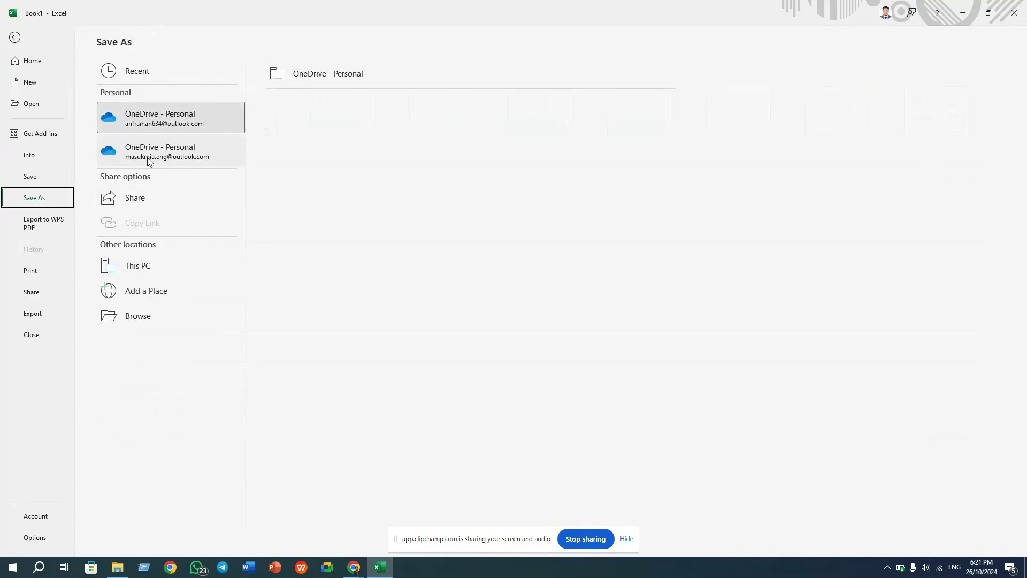
click(142, 266)
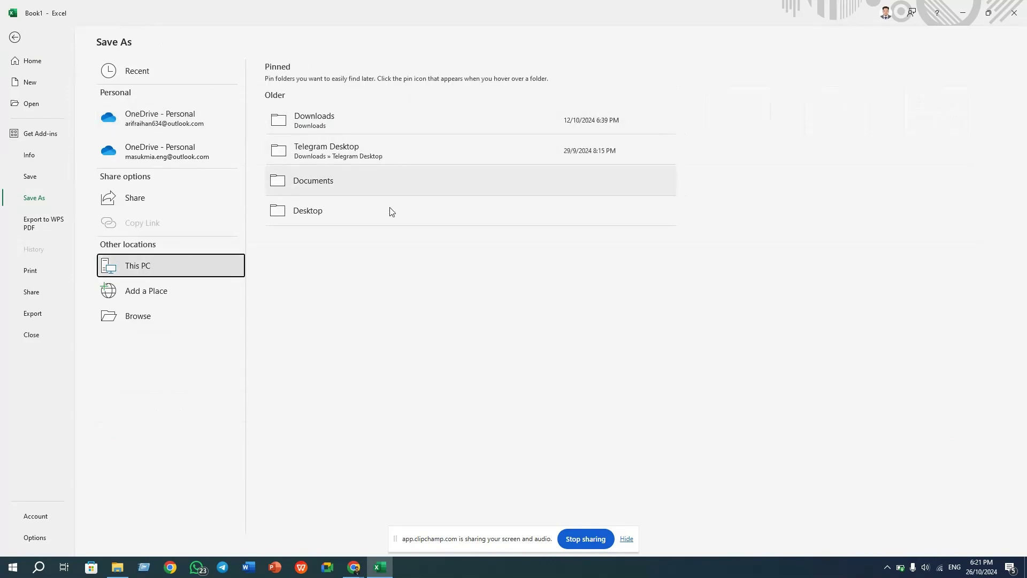
click(322, 214)
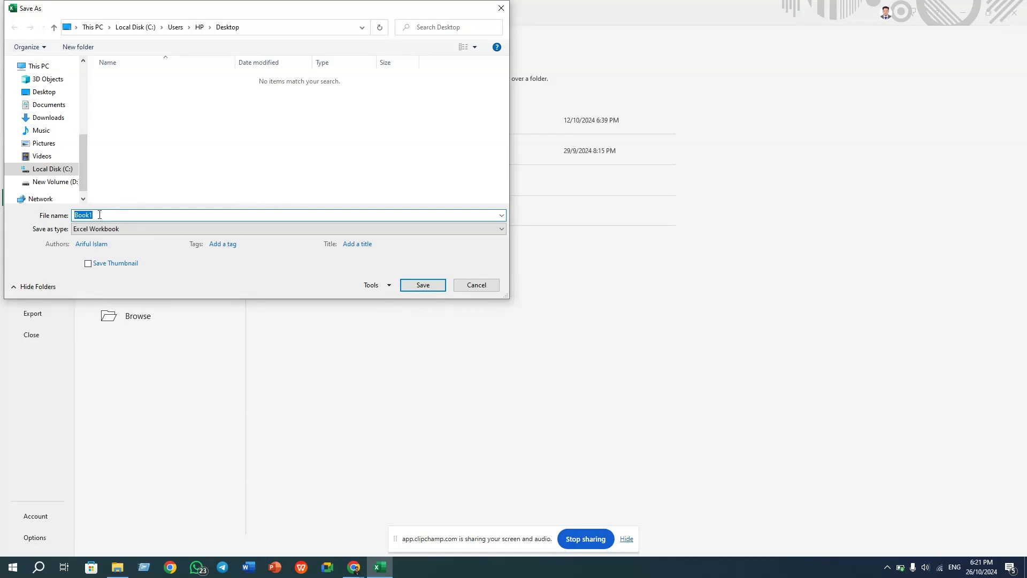
text(m)
text(l)
key(BackSpace)
text(x1)
text(1)
key(Return)
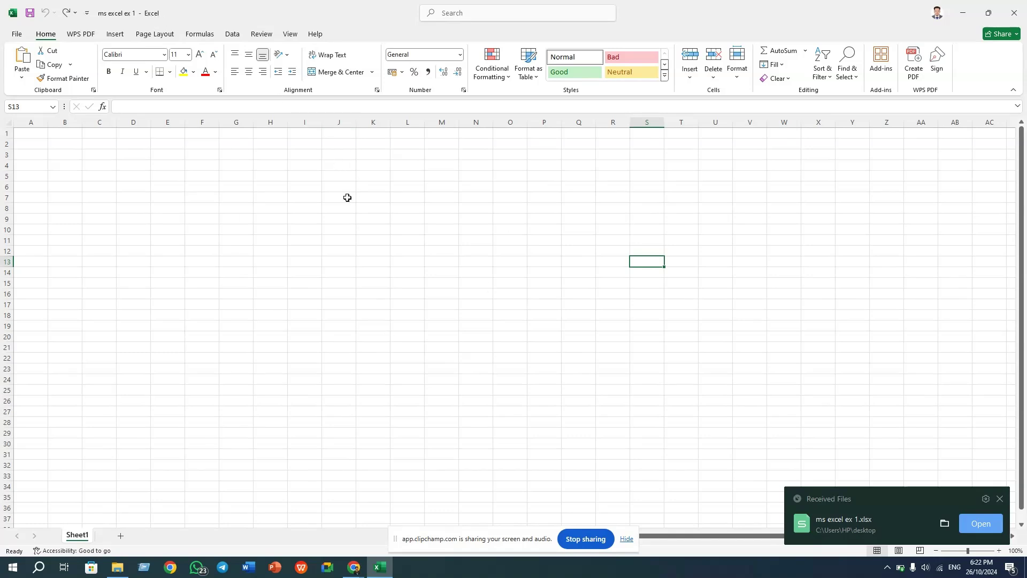
Enter the word 'name' into cell E8
click(179, 211)
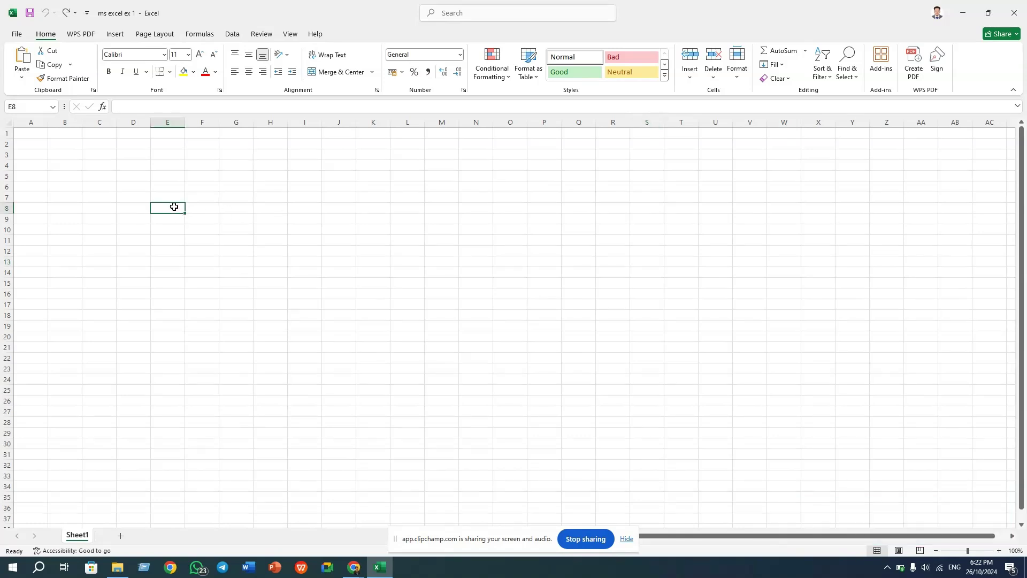
text(na)
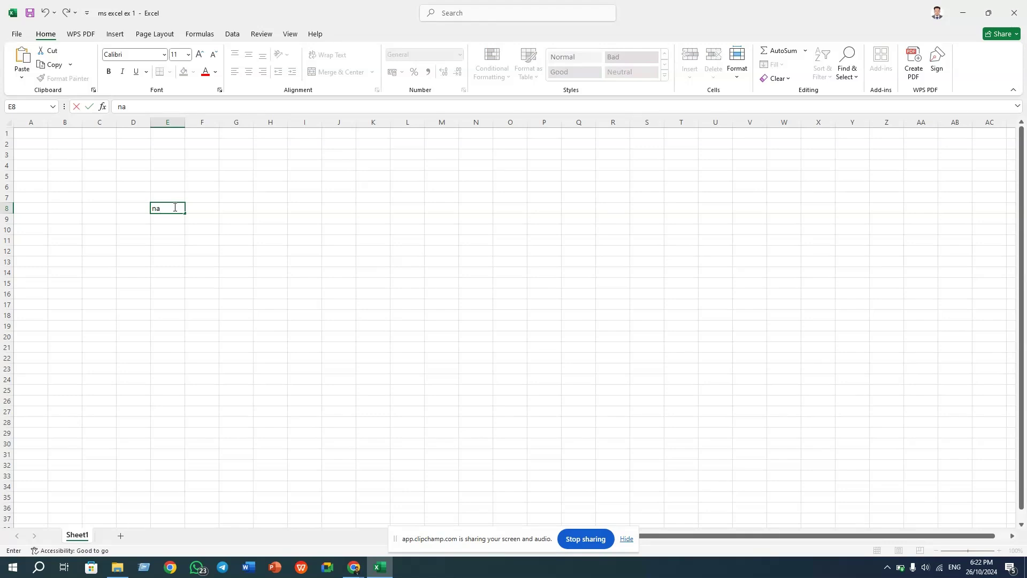
text(me)
click(203, 211)
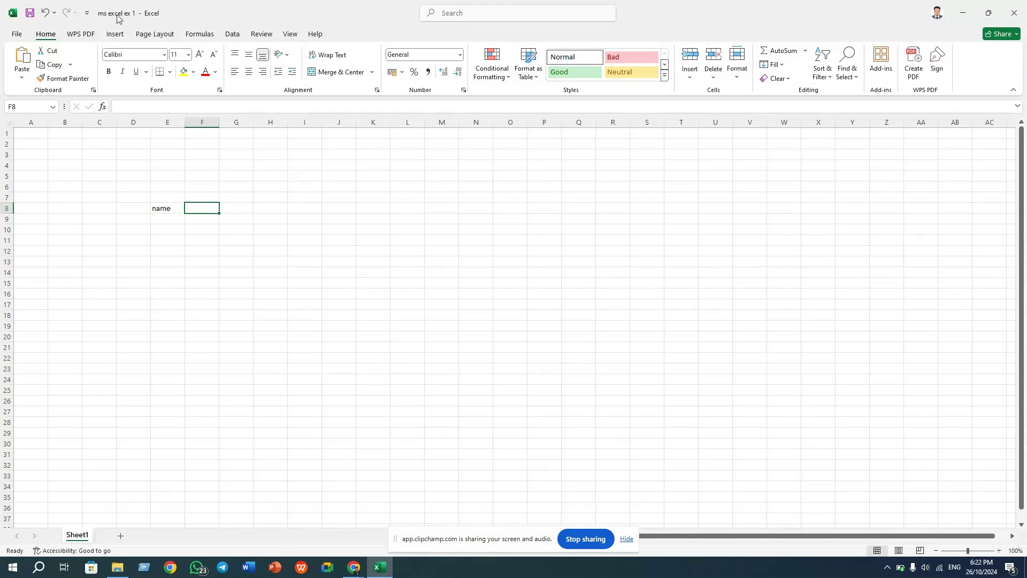
Return to the File Home page, where ms excel ex 1 heads the recent workbooks
click(17, 35)
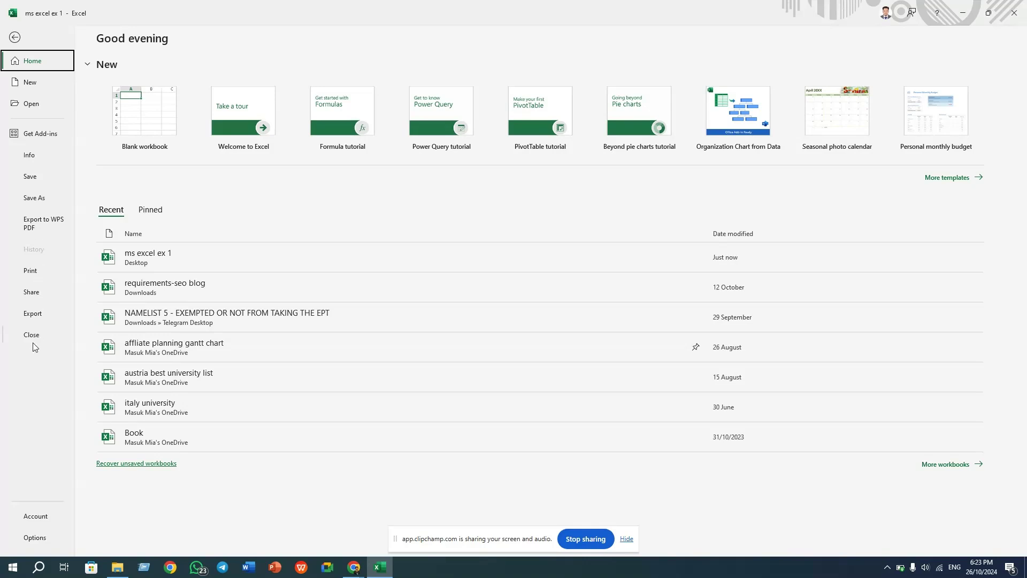
In Excel Options > General, enable automatic ribbon collapsing and a collapsed Search box by default
click(34, 538)
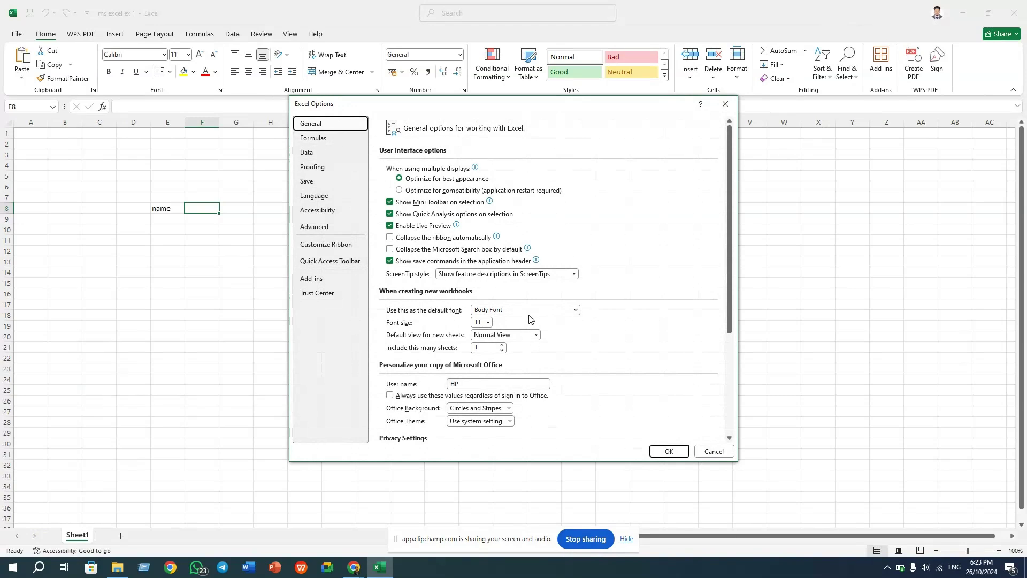
scroll(505, 353, down, 1)
scroll(442, 203, up, 1)
click(392, 243)
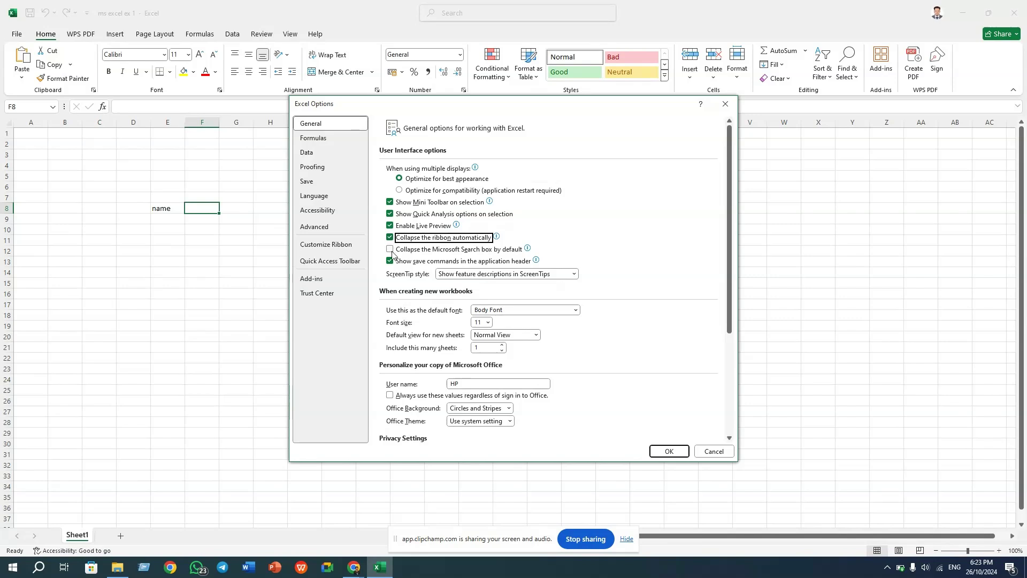
click(390, 250)
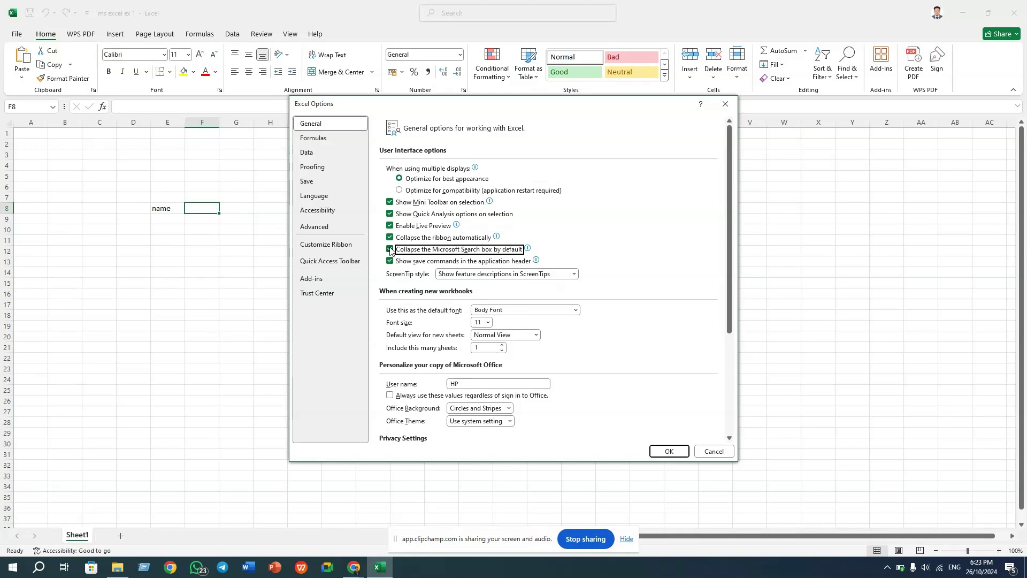
Review the Privacy Settings and close them without changes
scroll(518, 319, down, 3)
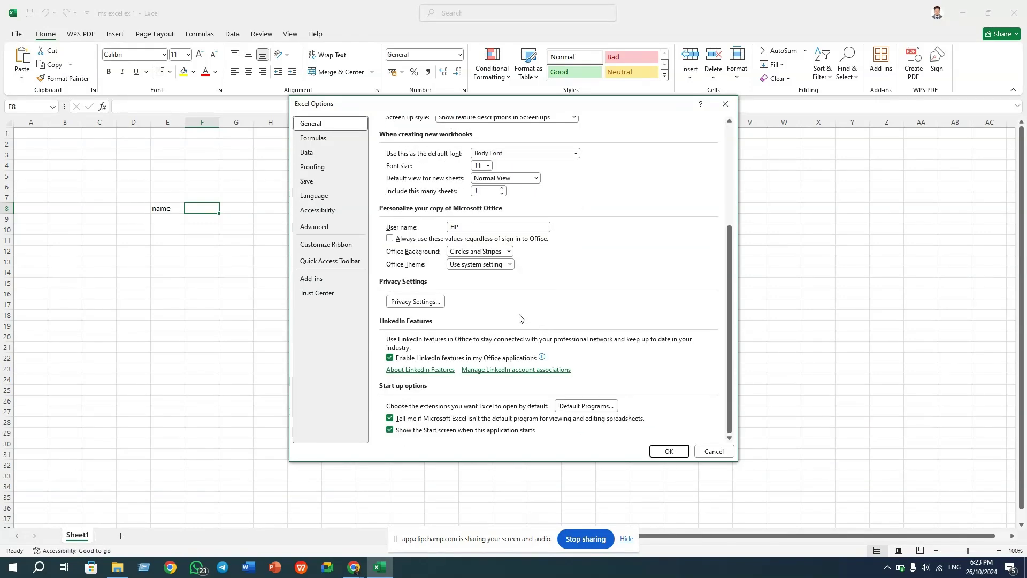
click(422, 303)
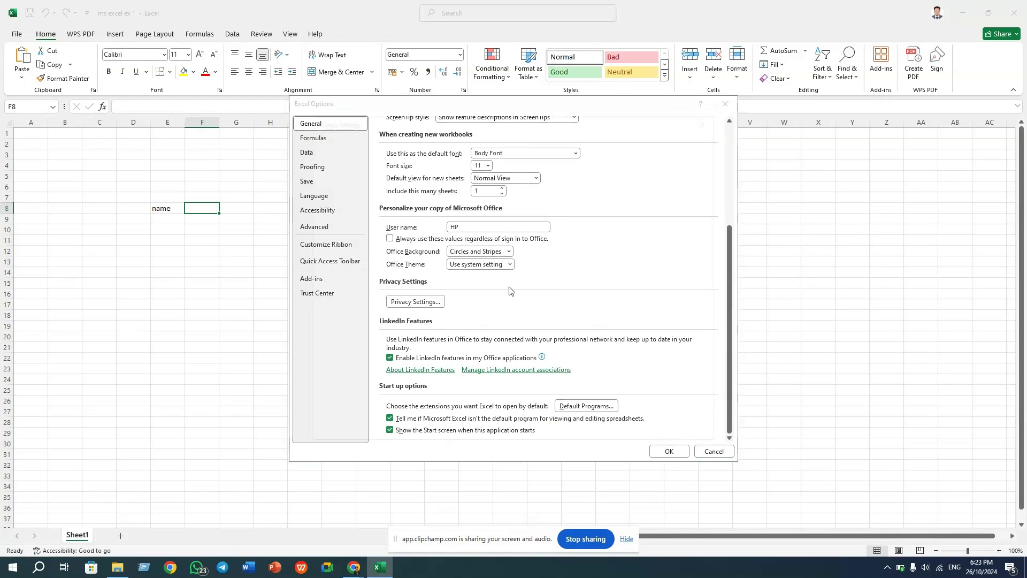
scroll(495, 257, down, 3)
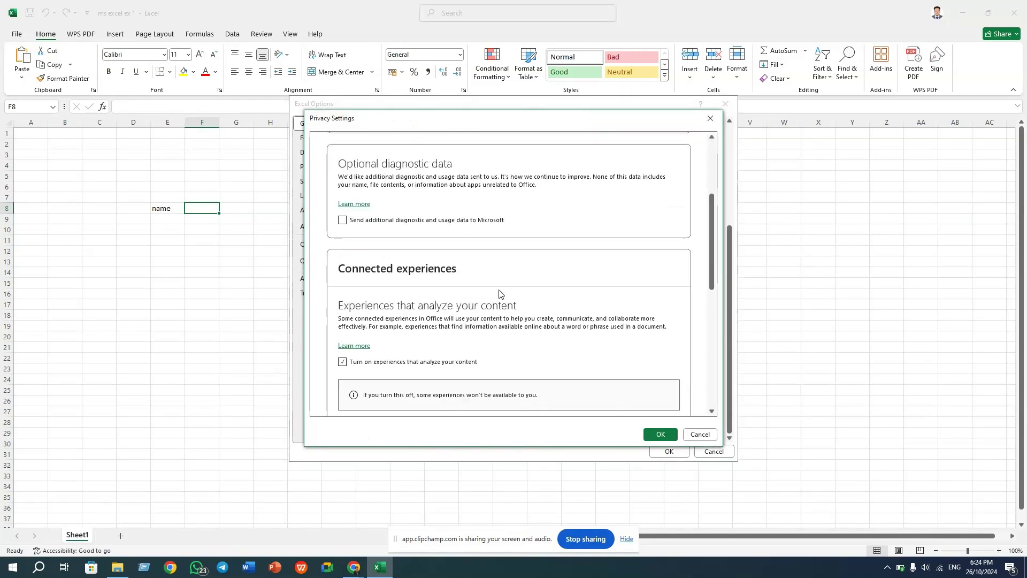
scroll(503, 297, down, 2)
scroll(535, 296, down, 3)
scroll(544, 278, down, 3)
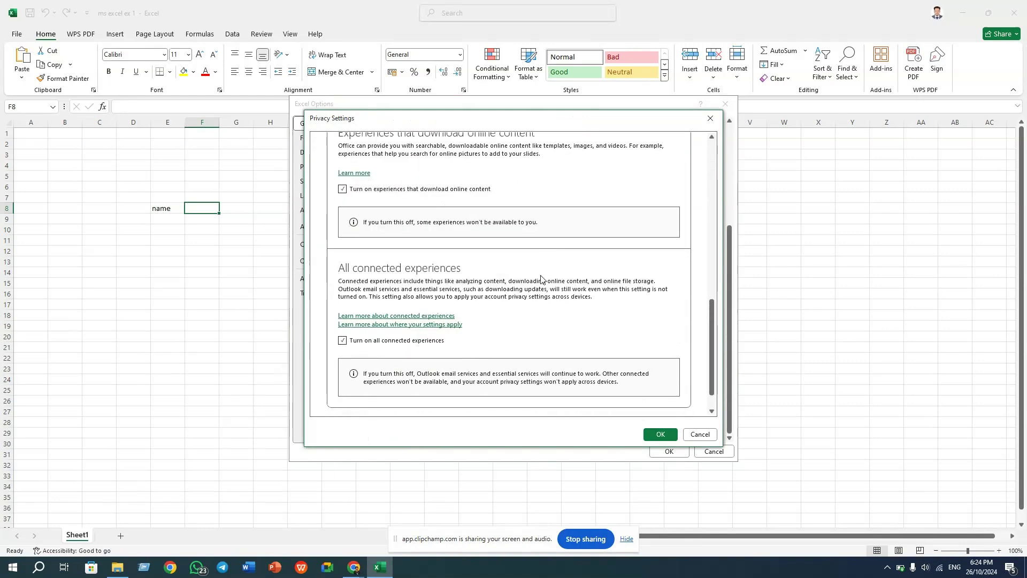
scroll(498, 288, down, 2)
scroll(524, 288, up, 5)
scroll(537, 295, up, 5)
scroll(538, 294, up, 1)
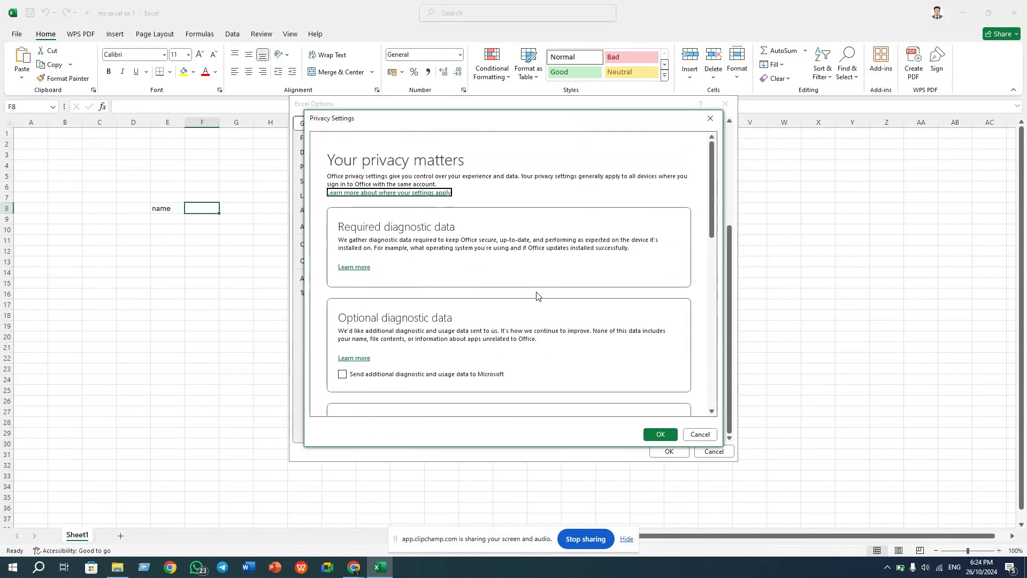
click(707, 124)
scroll(540, 310, up, 3)
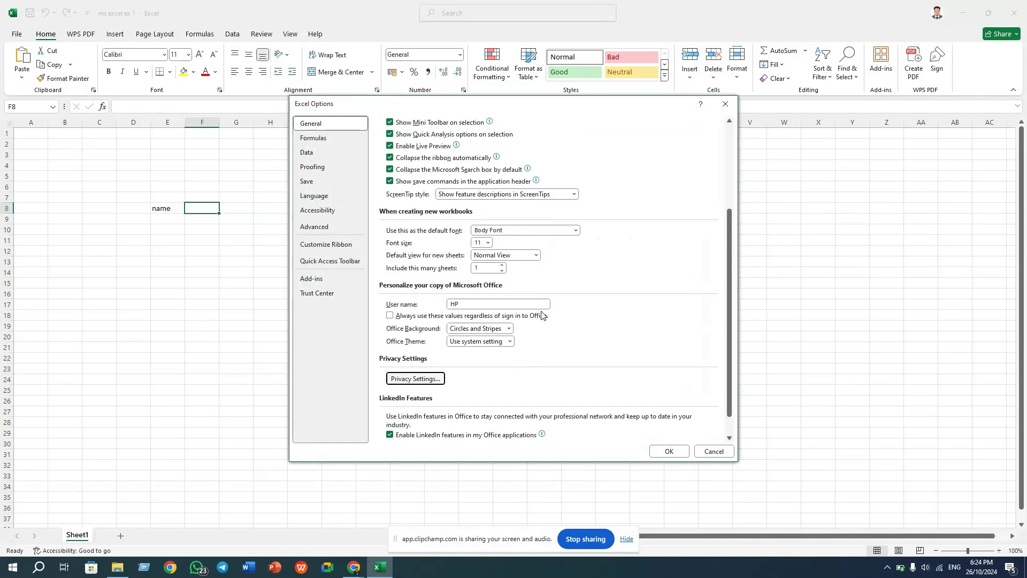
scroll(540, 320, up, 3)
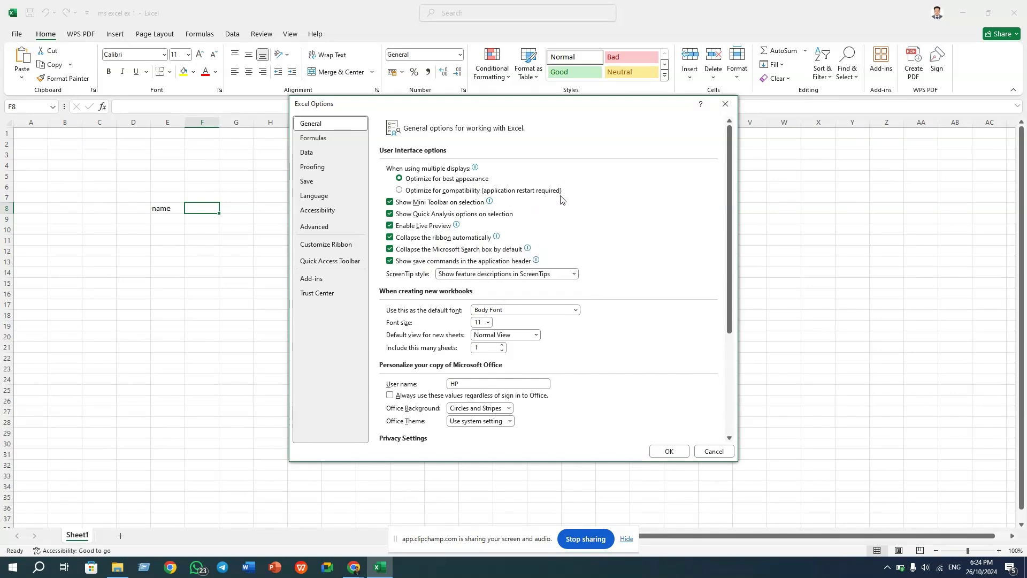
On the Formulas page, leave workbook calculation on Automatic with iterative calculation turned off
click(322, 144)
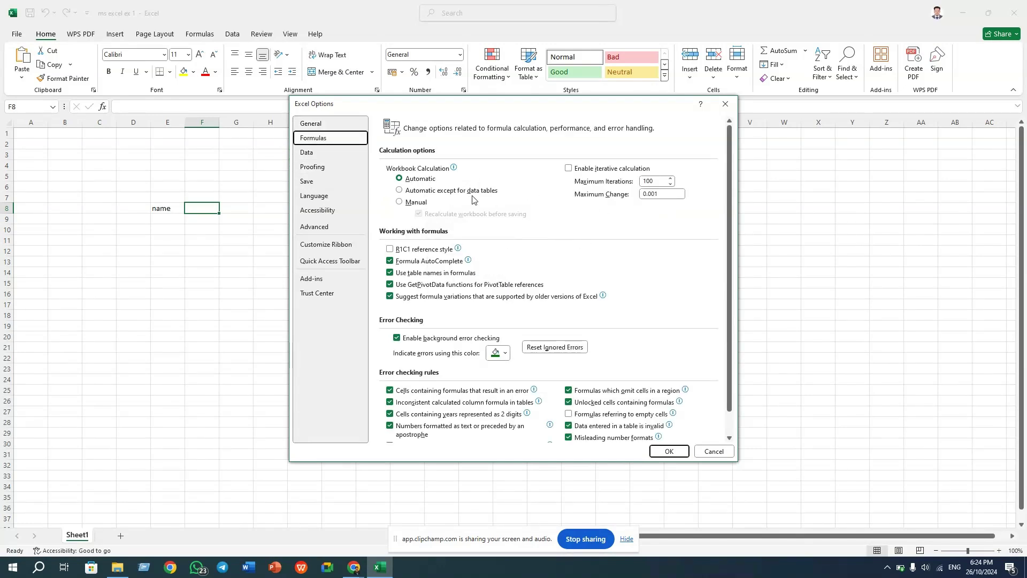
click(406, 204)
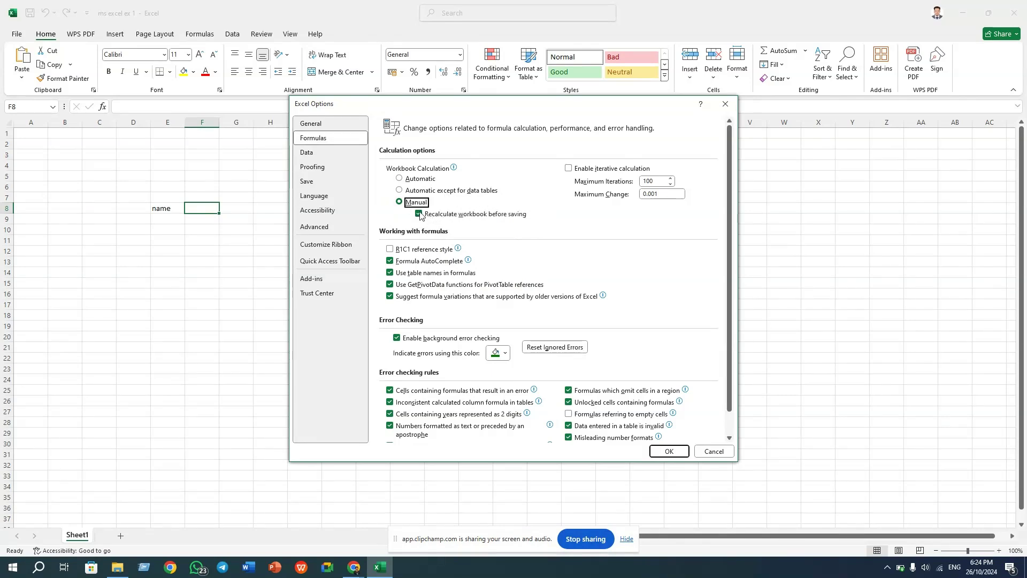
click(398, 179)
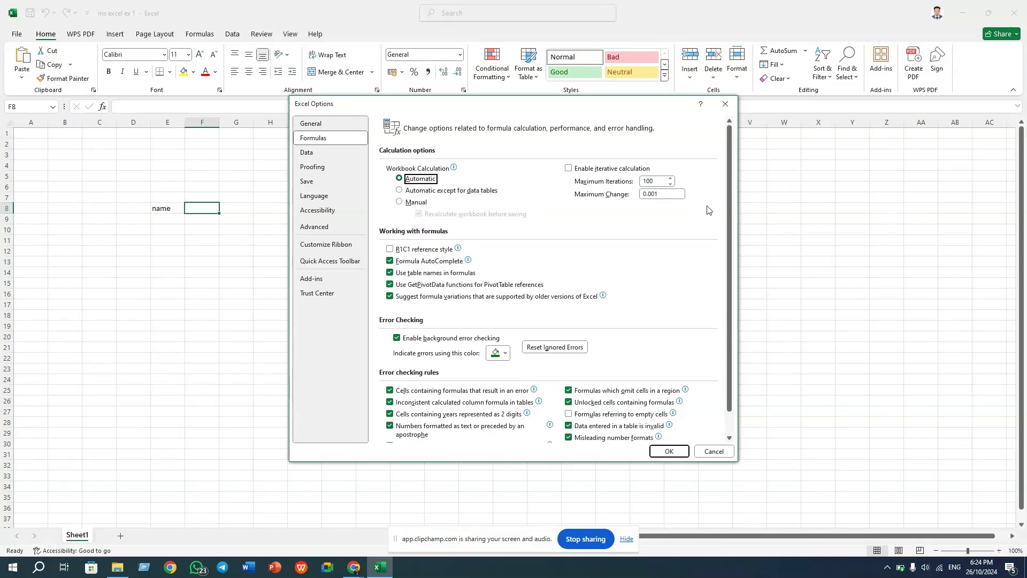
click(587, 170)
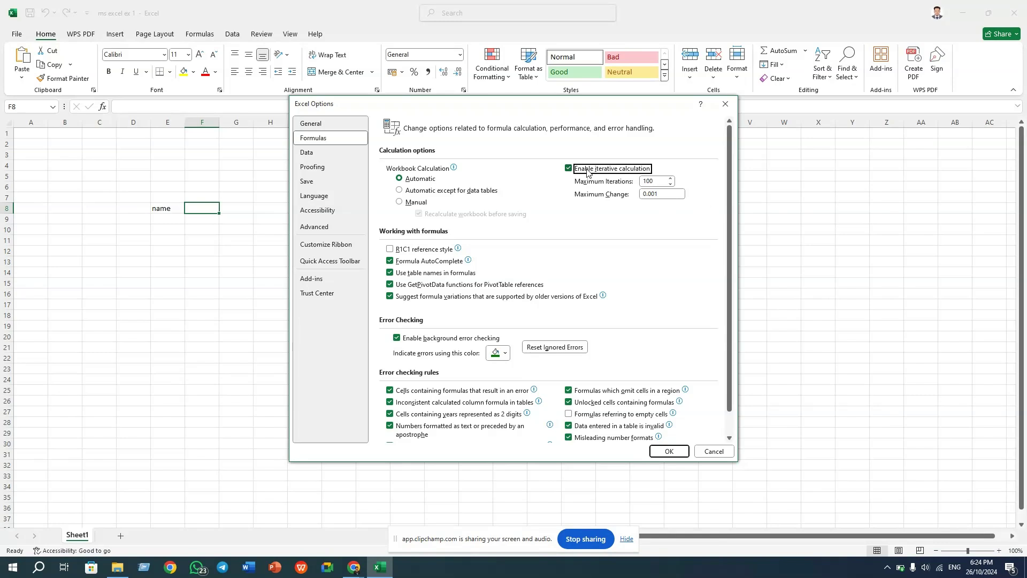
click(616, 170)
click(442, 194)
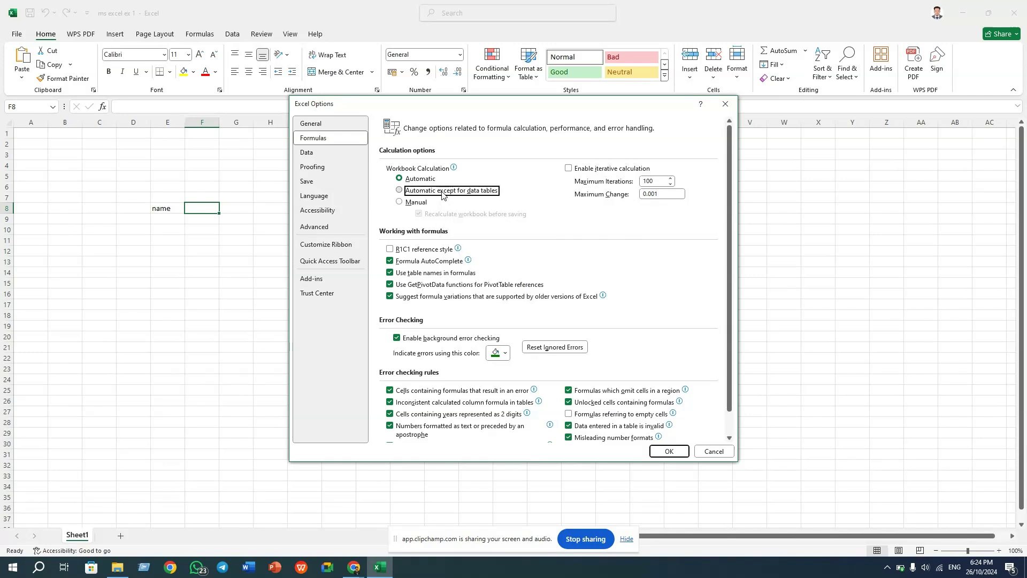
click(422, 180)
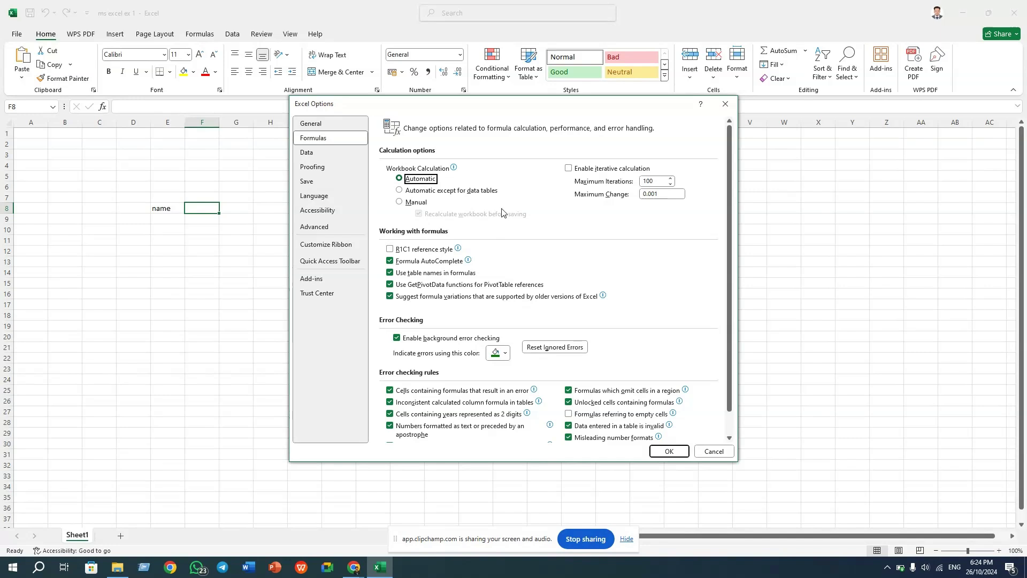
scroll(535, 279, down, 1)
scroll(555, 292, up, 1)
scroll(484, 398, down, 1)
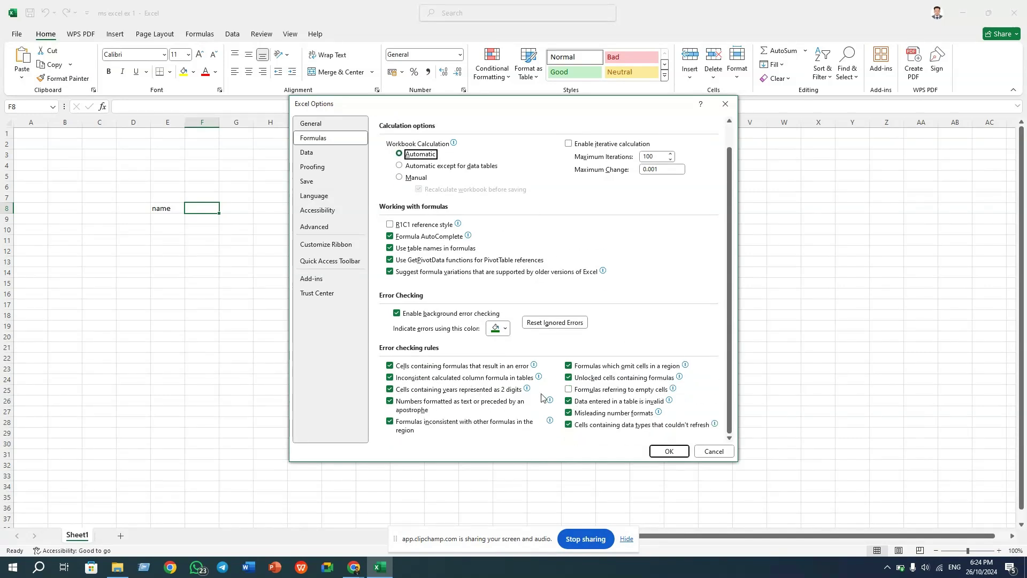
Keep flagging formulas that result in errors and enable flagging formulas referring to empty cells
click(390, 367)
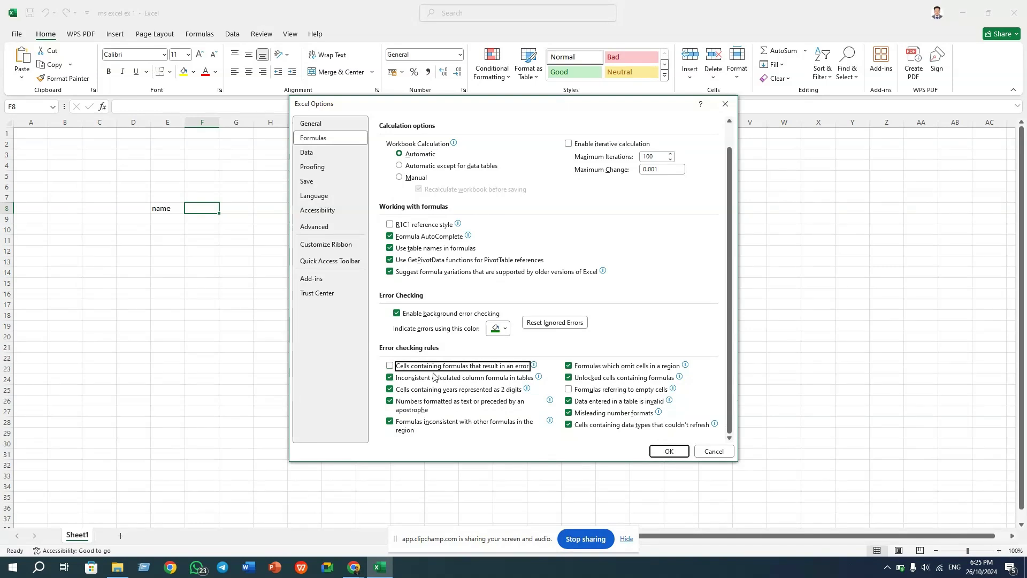
mouse_move(462, 366)
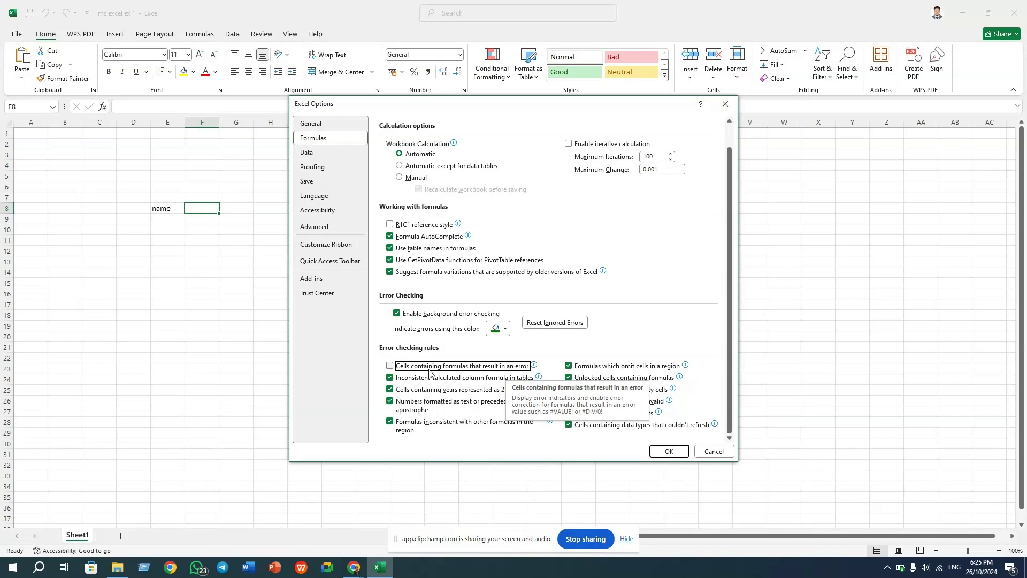
click(390, 367)
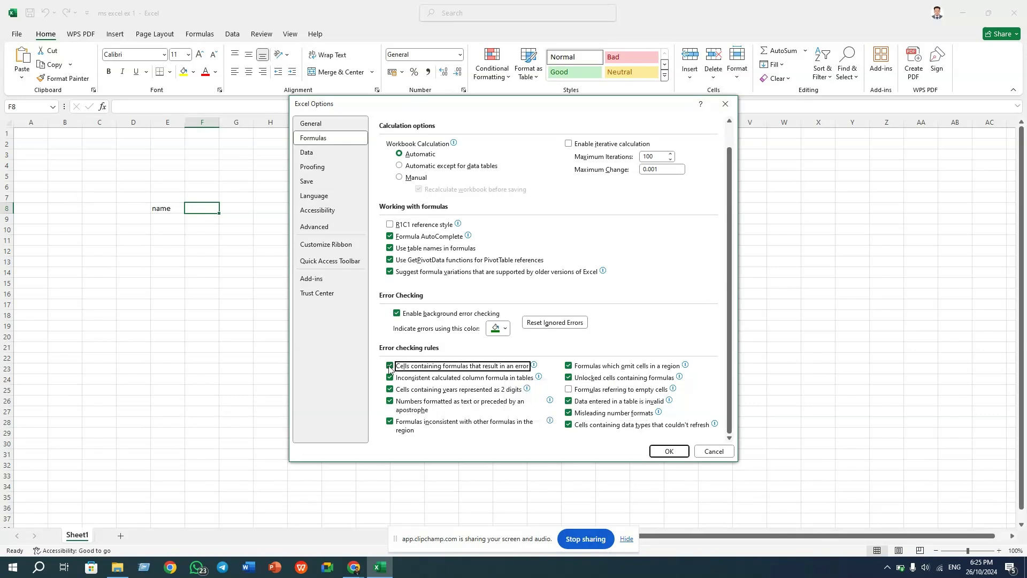
click(568, 390)
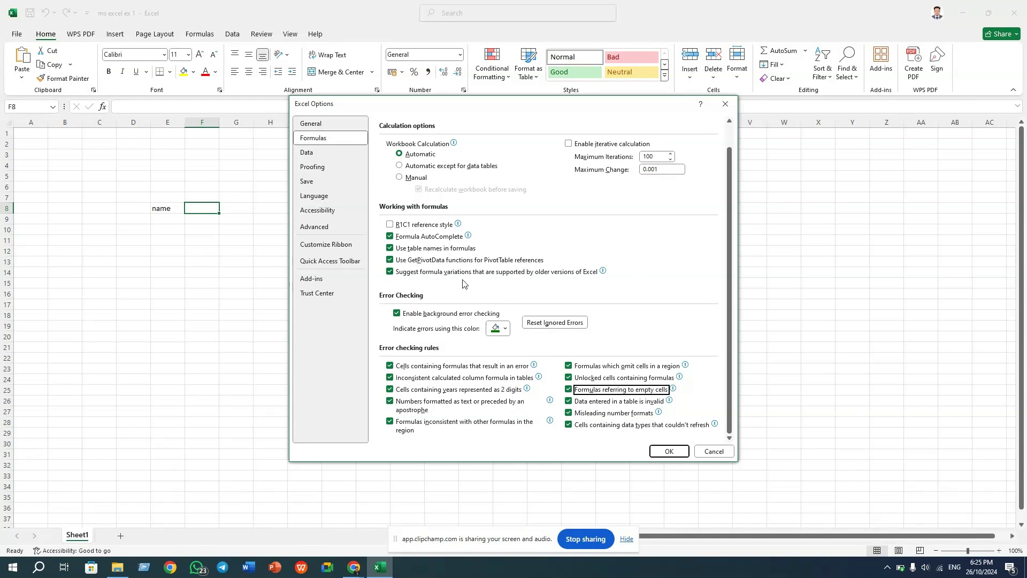
Enable R1C1 reference style, toggle table names and GetPivotData options, and show the Data page
click(416, 229)
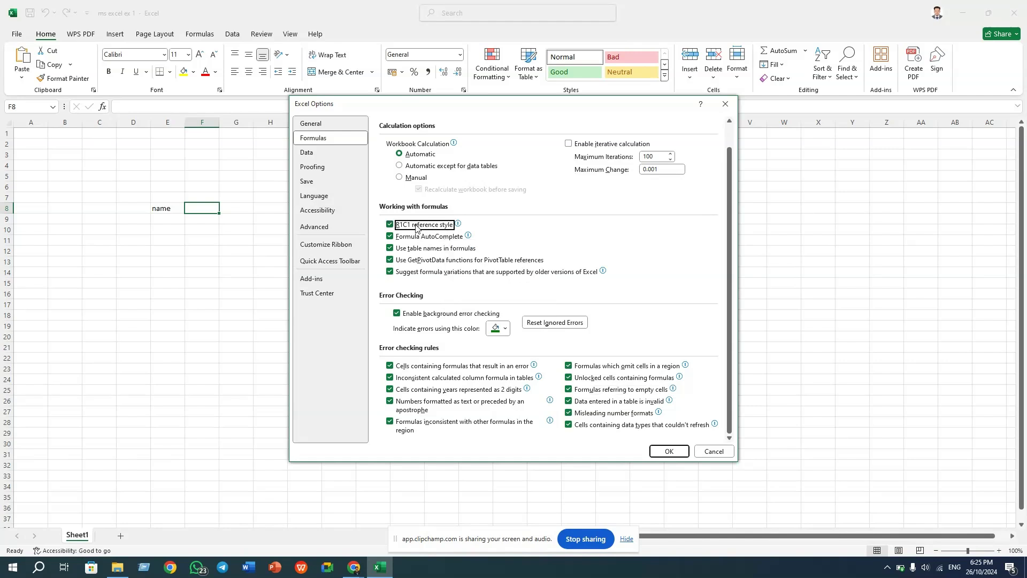
click(471, 251)
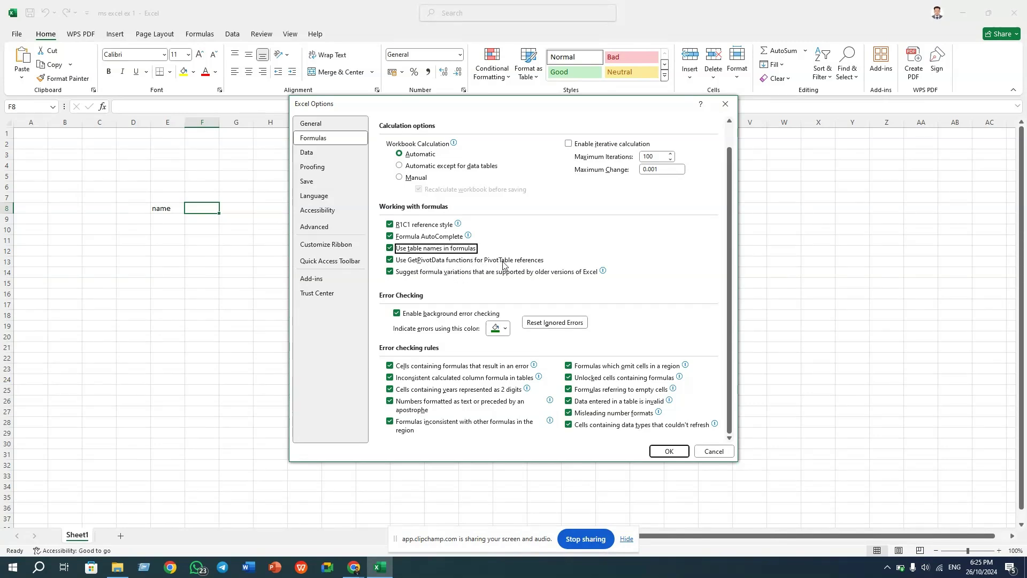
click(523, 264)
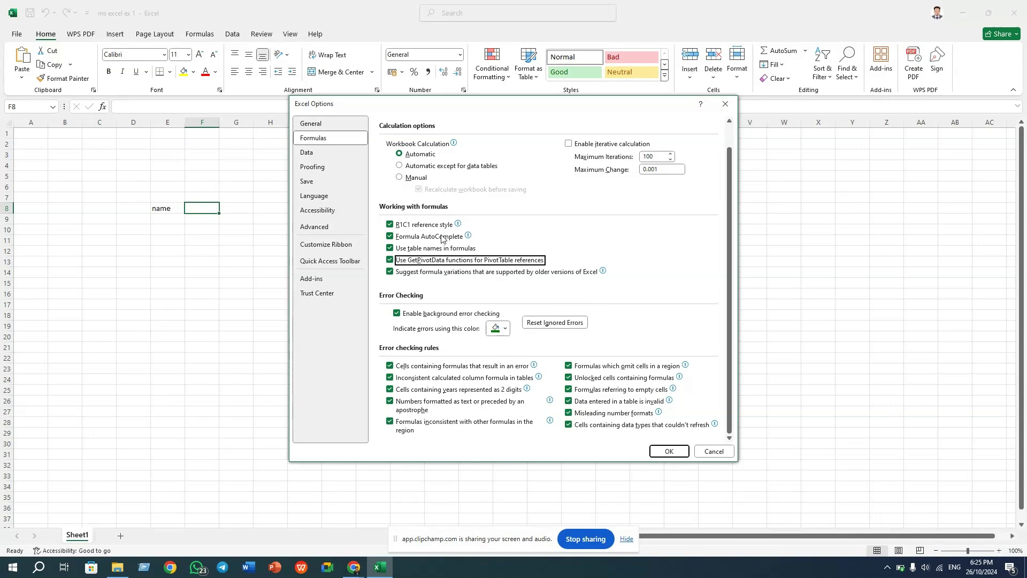
click(320, 152)
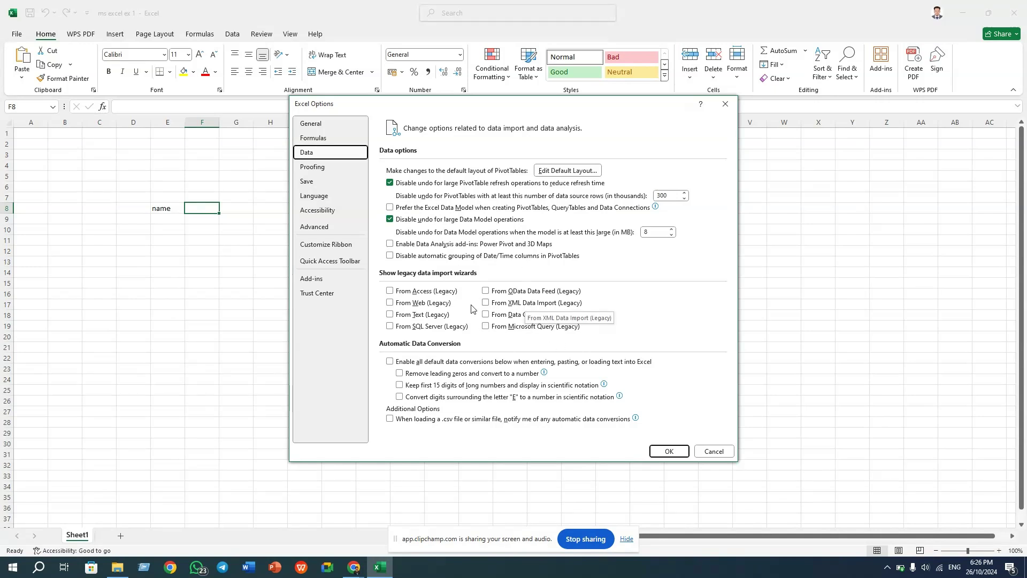
Show the Proofing page with AutoCorrect options and English (Malaysia) spelling settings
click(323, 170)
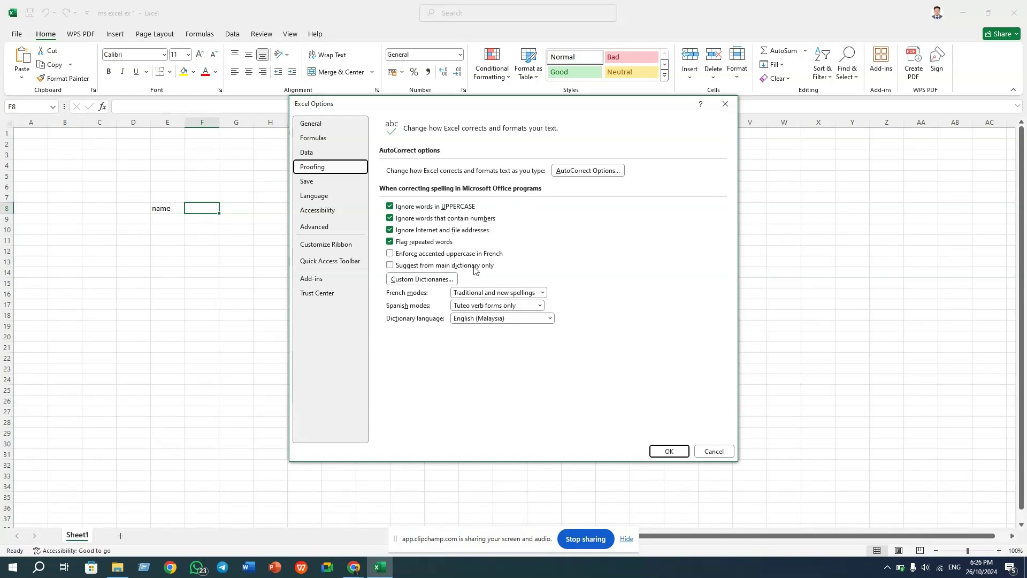
Show the Save page, with AutoRecover every 10 minutes and Excel Workbook as default format
click(460, 257)
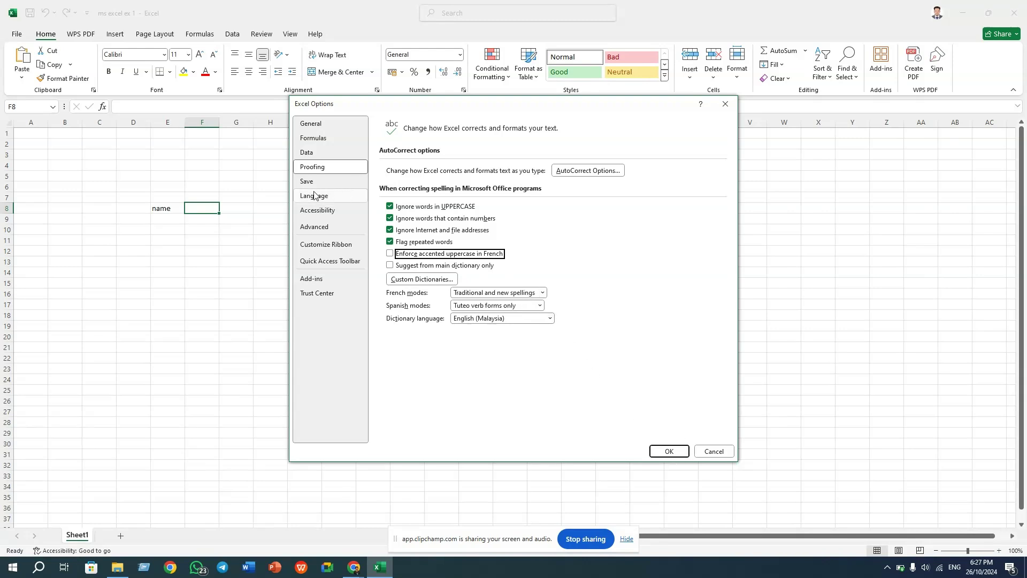
click(342, 182)
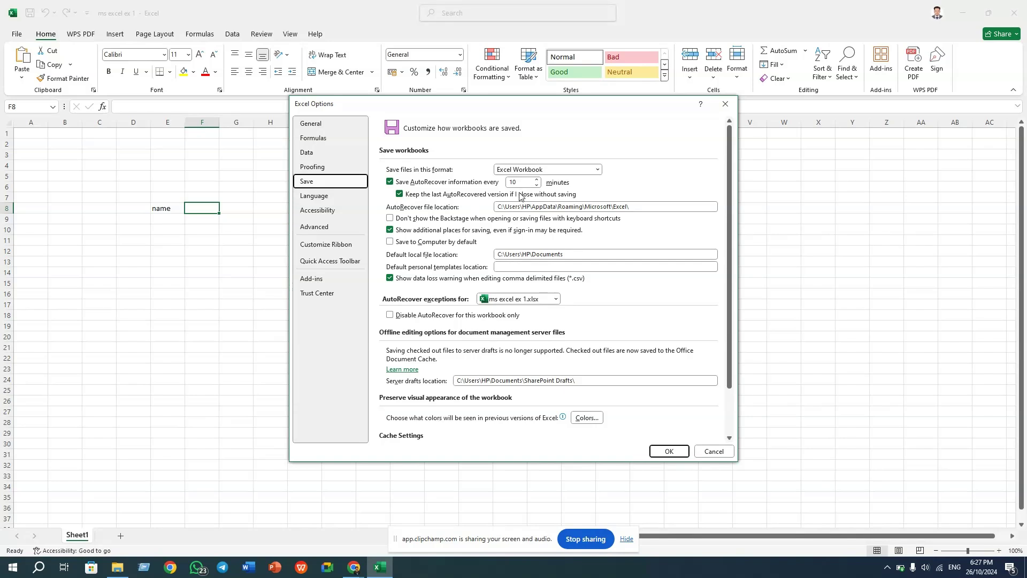
Keep Excel Workbook as the default save format, select the default file location path, and open File Explorer
click(556, 171)
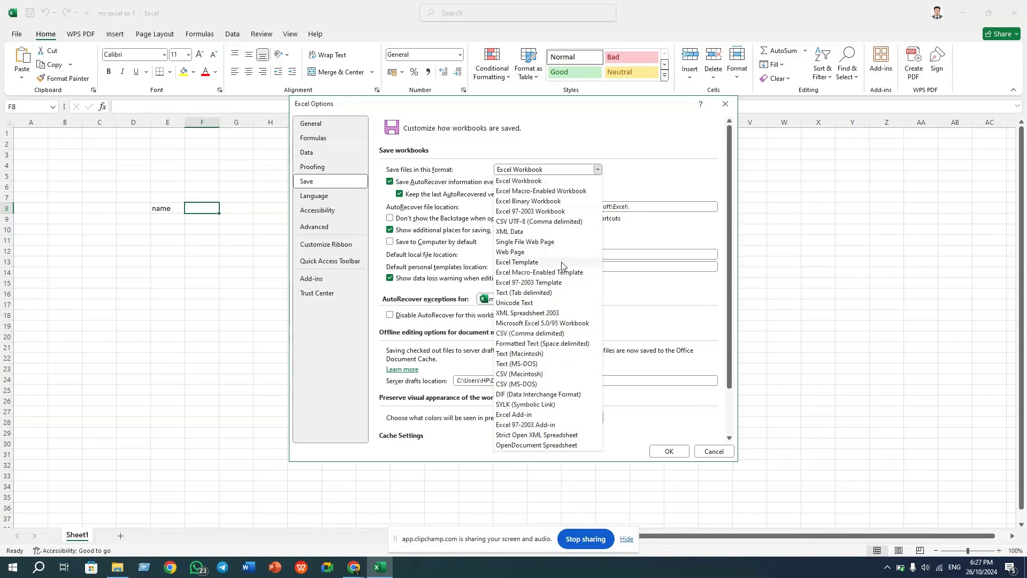
click(650, 191)
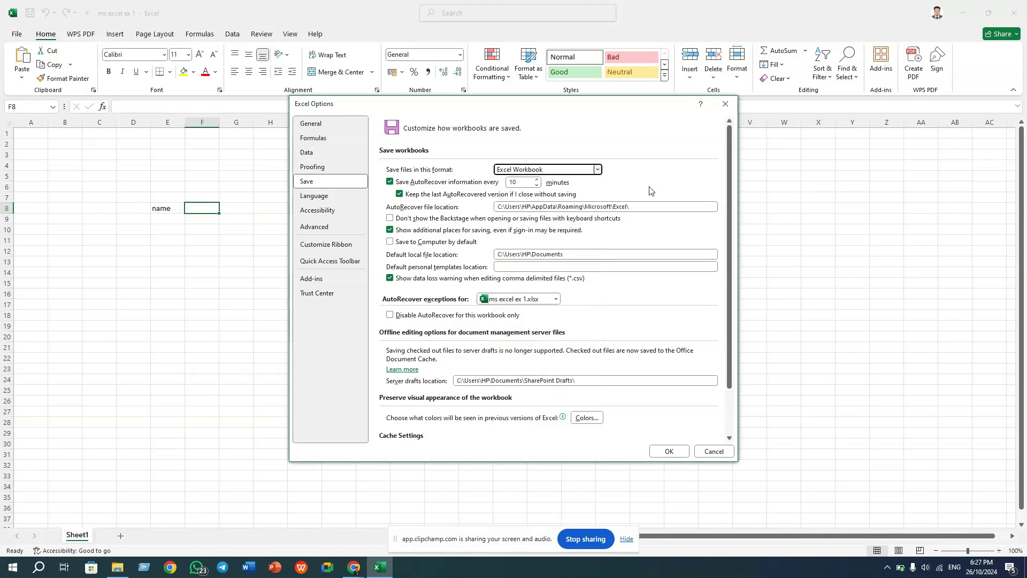
click(541, 170)
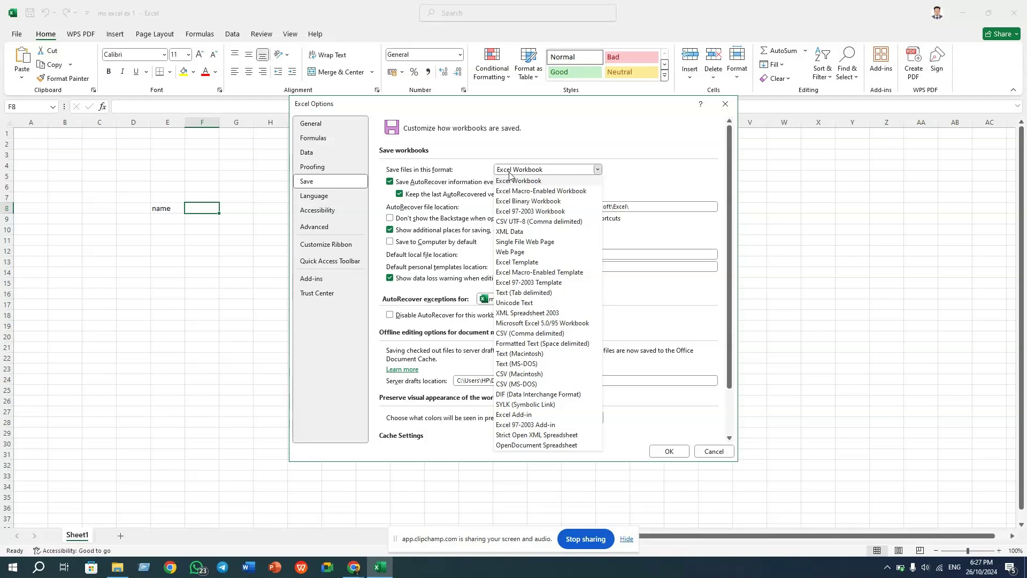
click(654, 174)
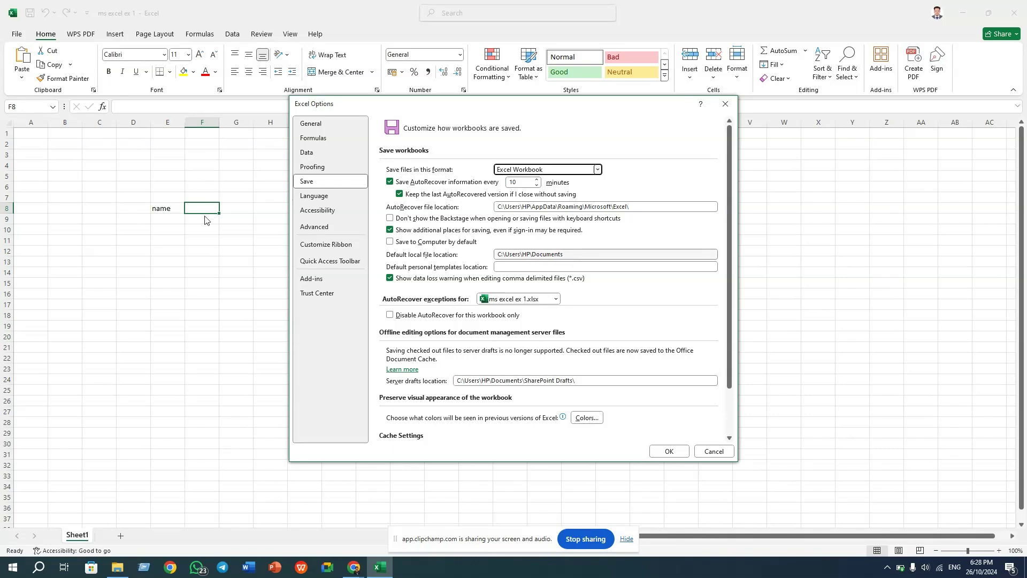
double_click(495, 255)
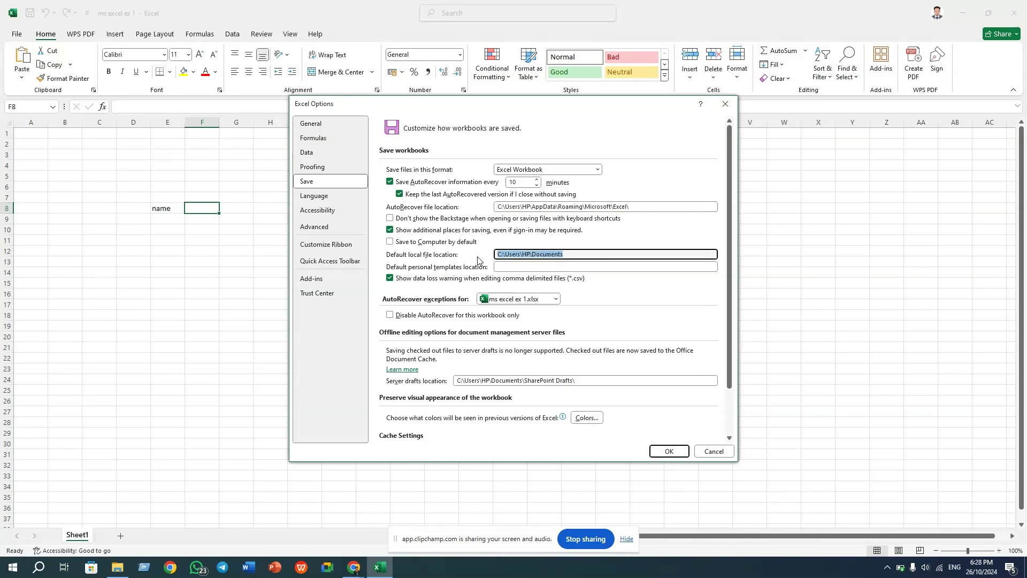
click(117, 567)
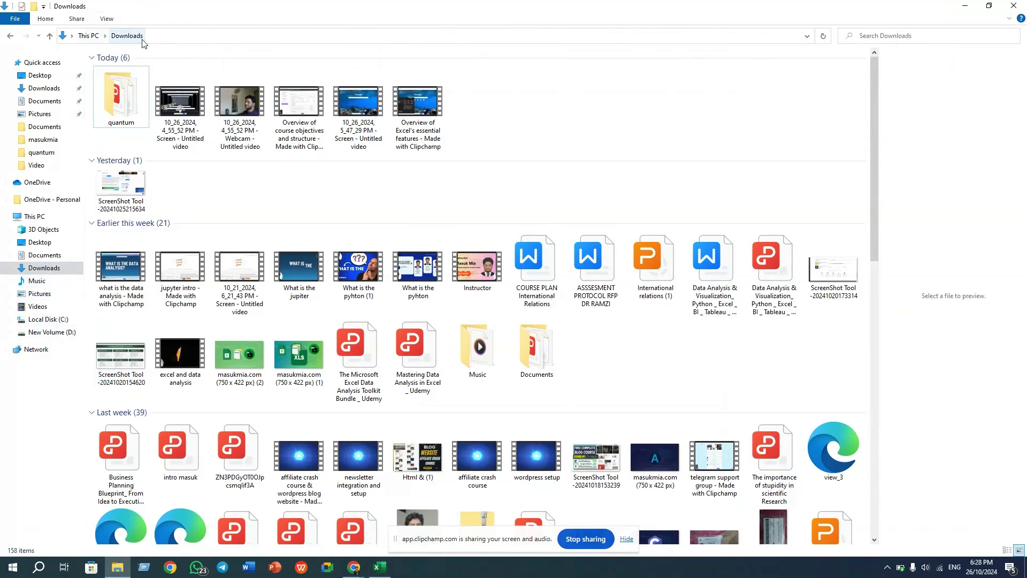
Browse Documents and its Custom Office Templates folder in File Explorer, then switch back to Excel
click(62, 260)
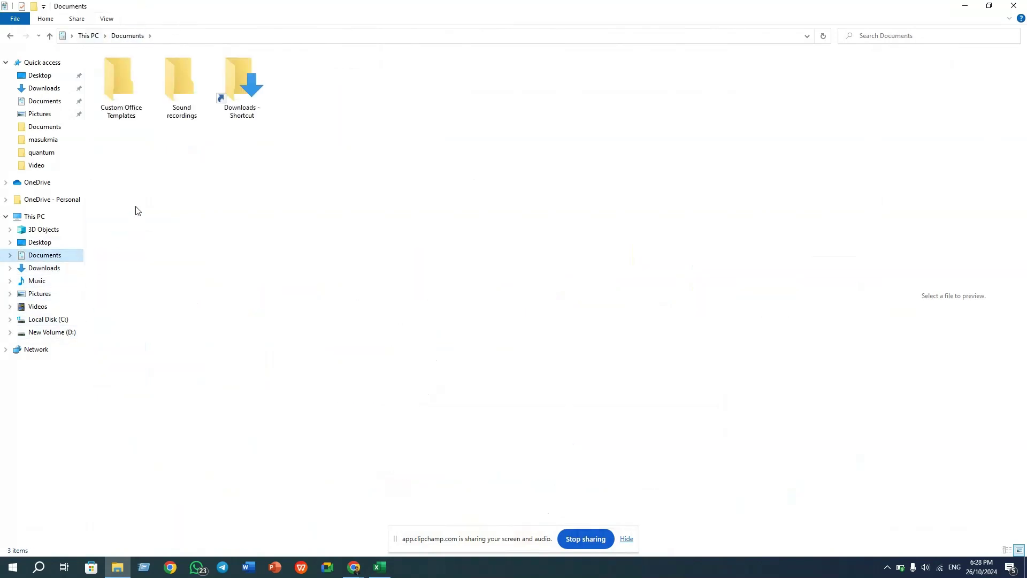
click(128, 110)
double_click(128, 110)
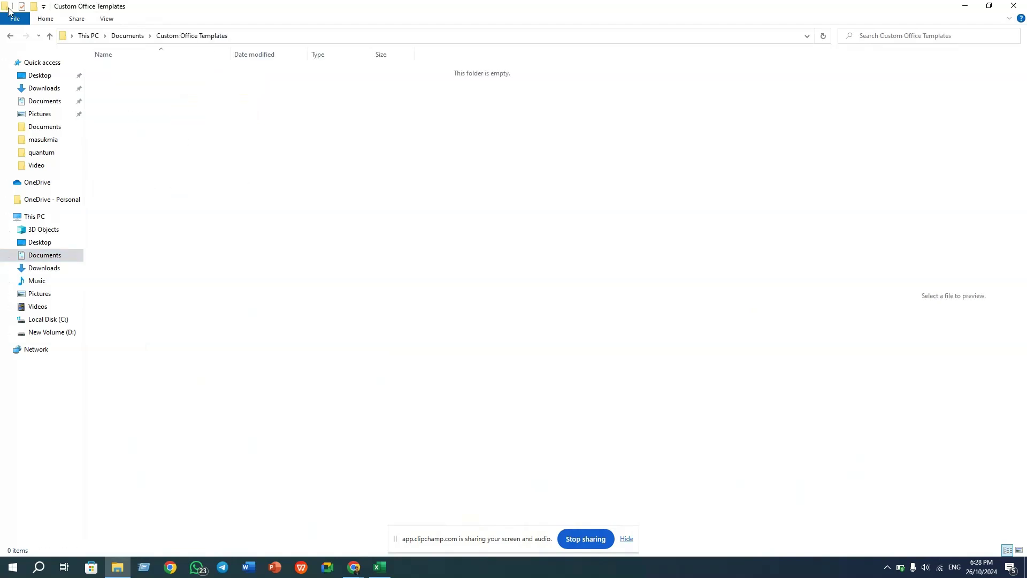
click(10, 35)
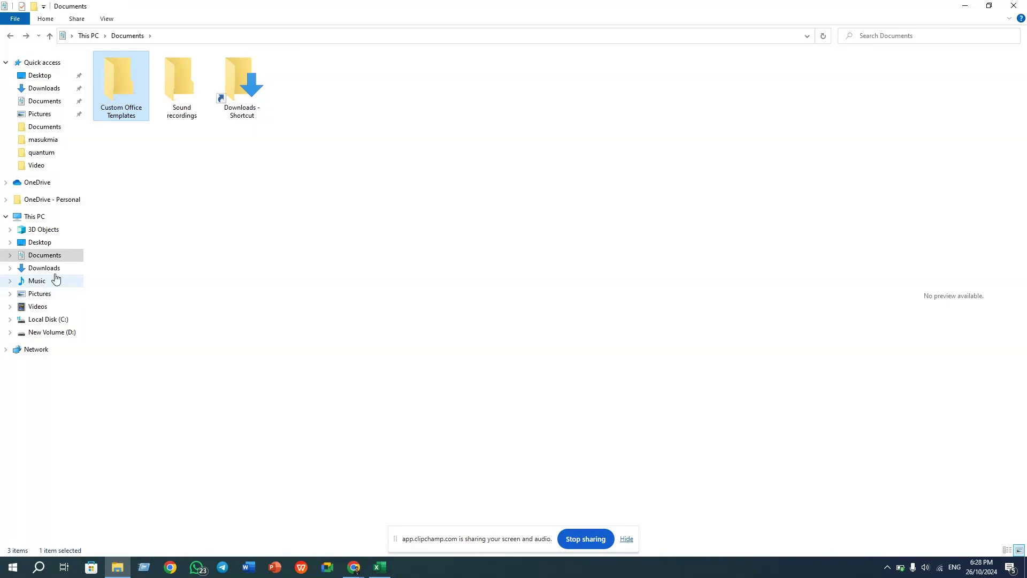
click(380, 567)
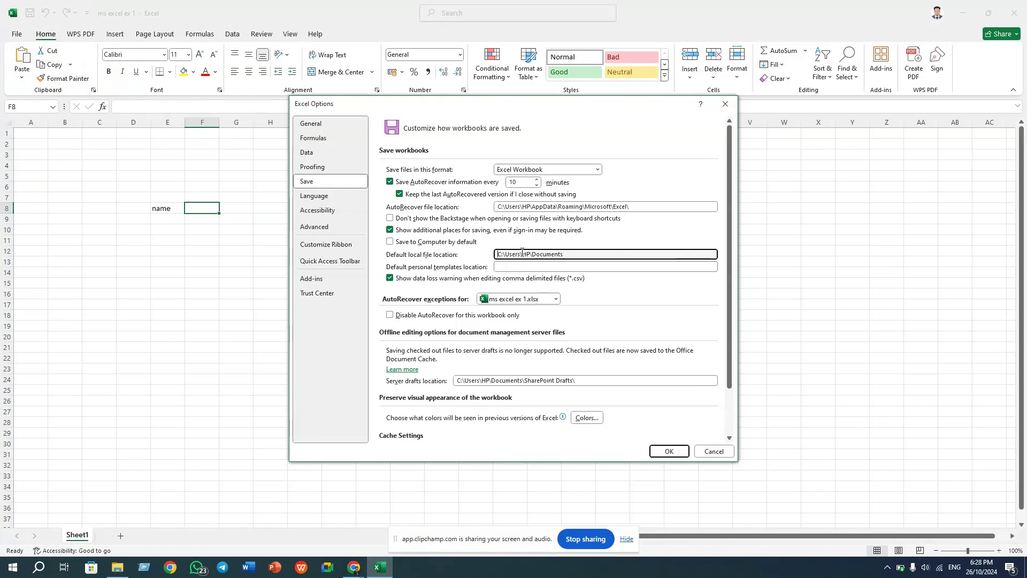
Browse the C: drive to C:\Users\HP, select Documents, and return to Excel's save settings
click(118, 567)
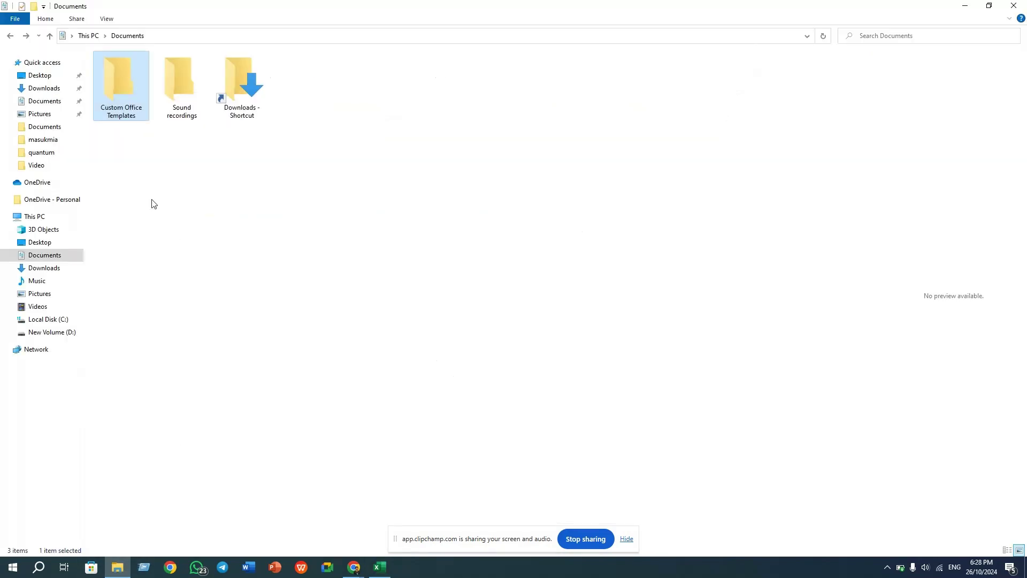
click(60, 320)
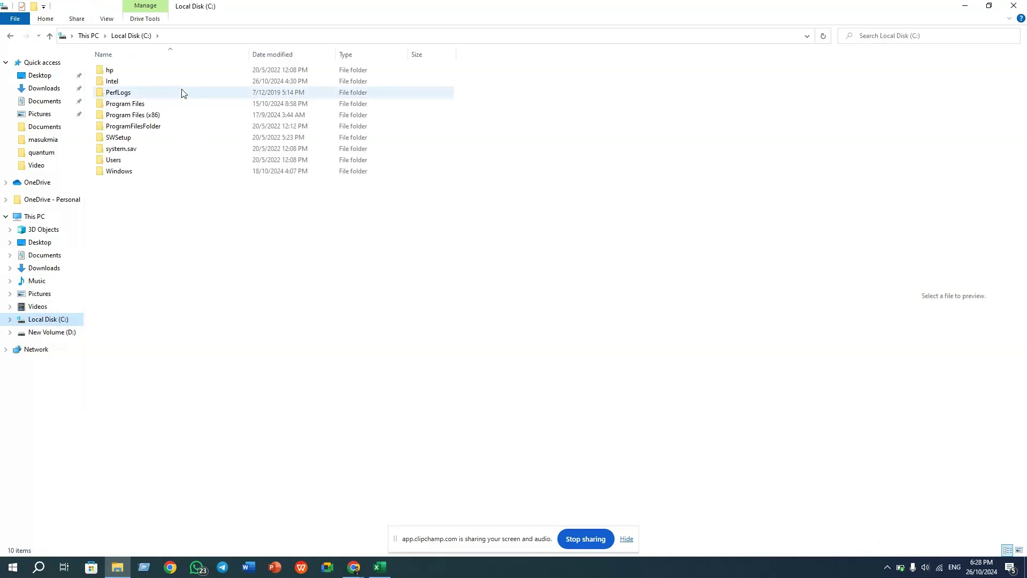
double_click(148, 161)
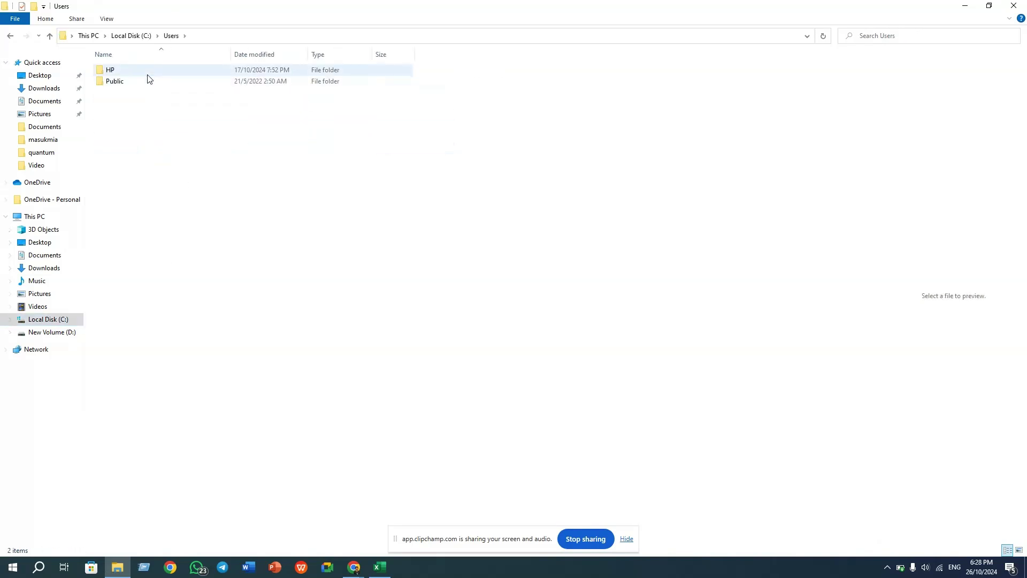
double_click(147, 75)
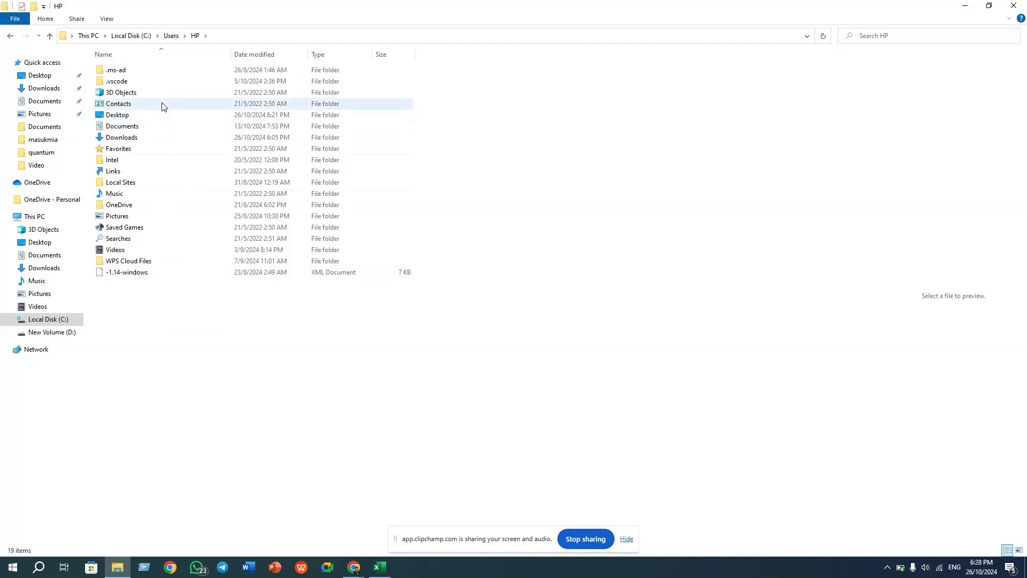
click(135, 127)
mouse_move(122, 126)
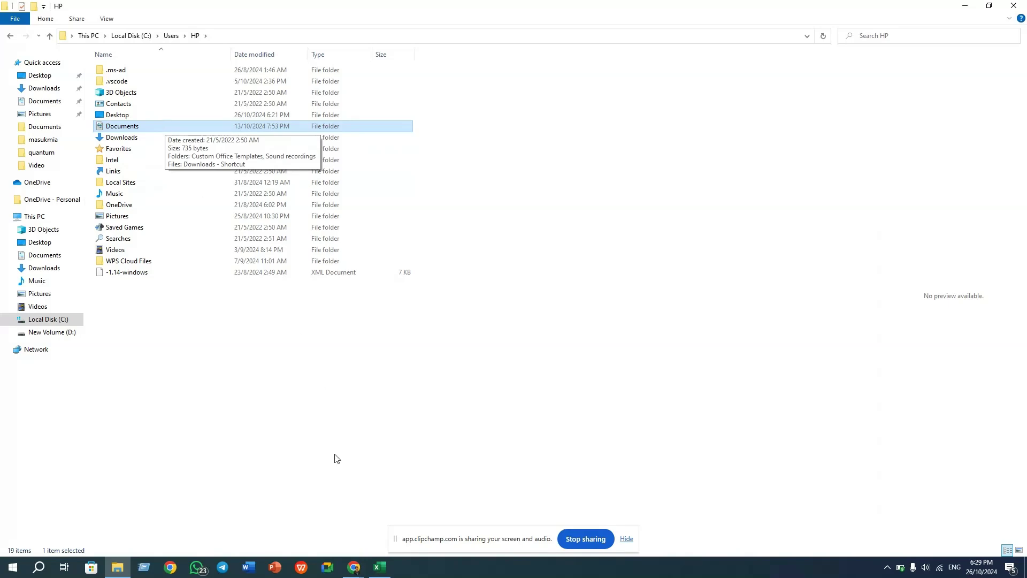
click(380, 567)
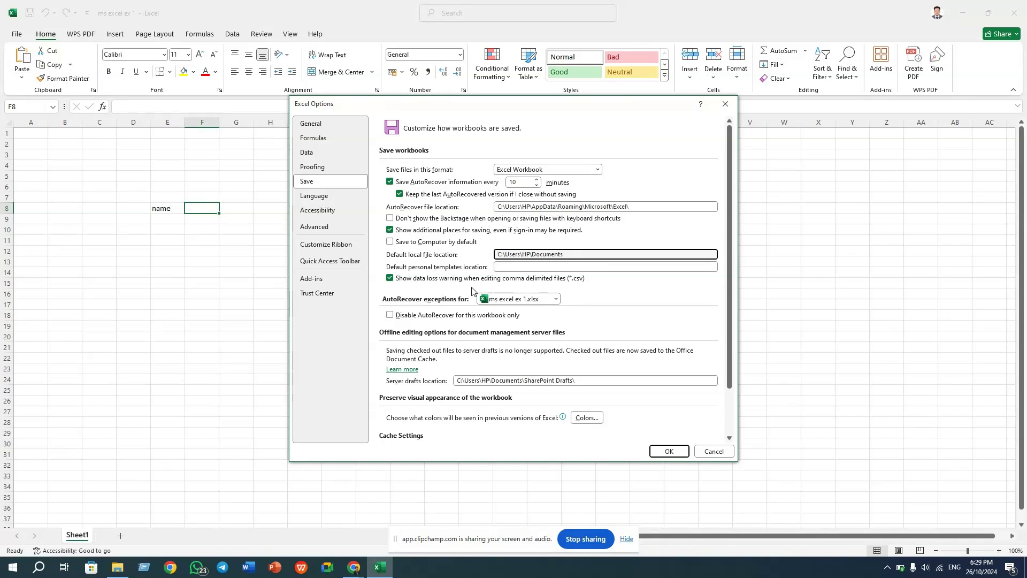
click(556, 299)
click(554, 299)
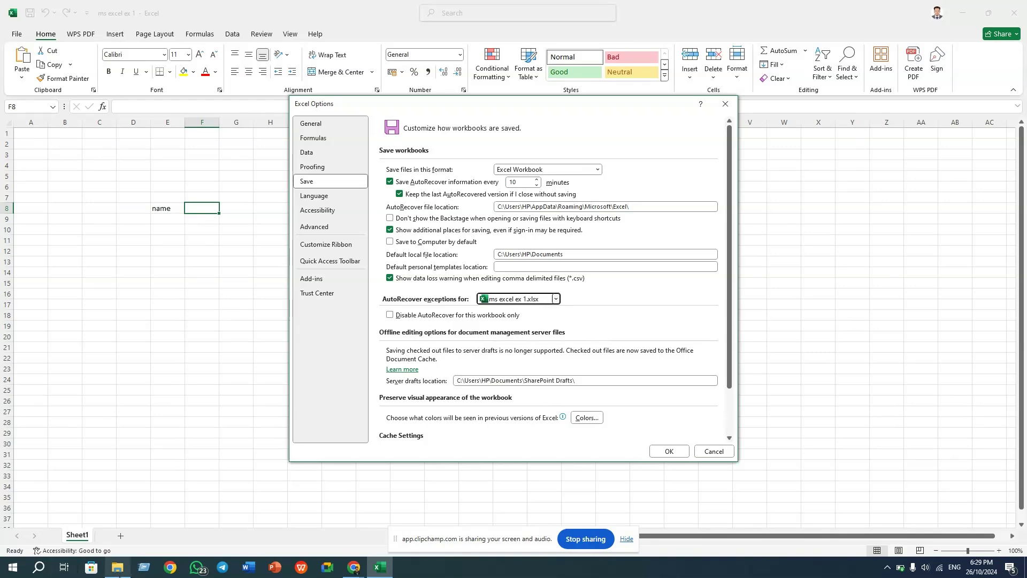
click(117, 567)
click(44, 268)
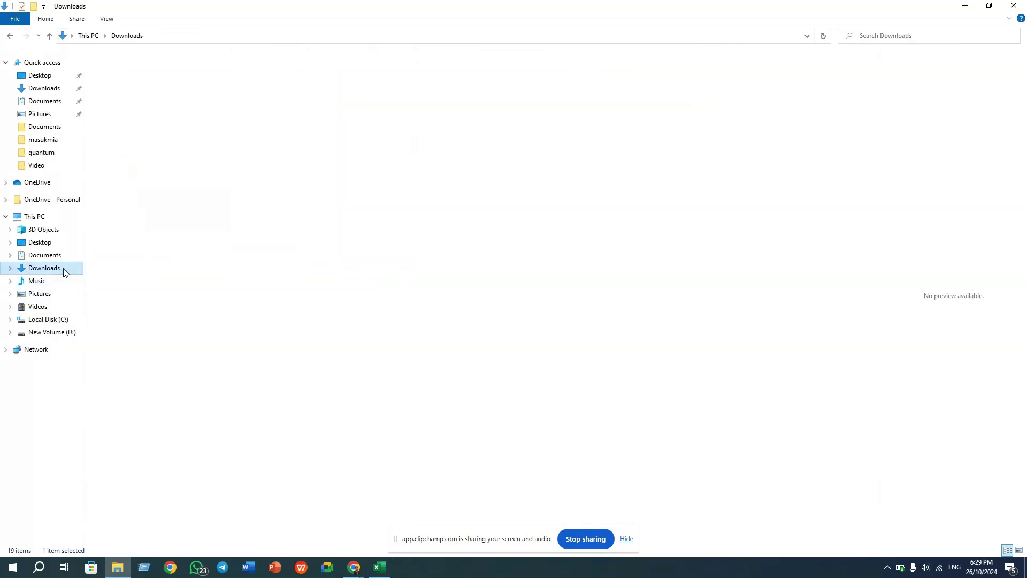
click(53, 255)
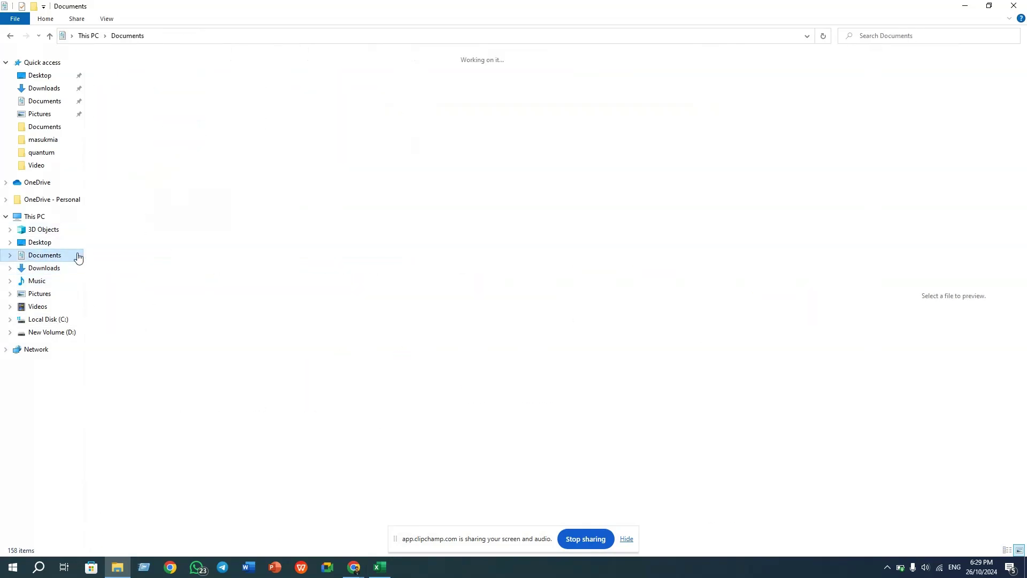
click(54, 271)
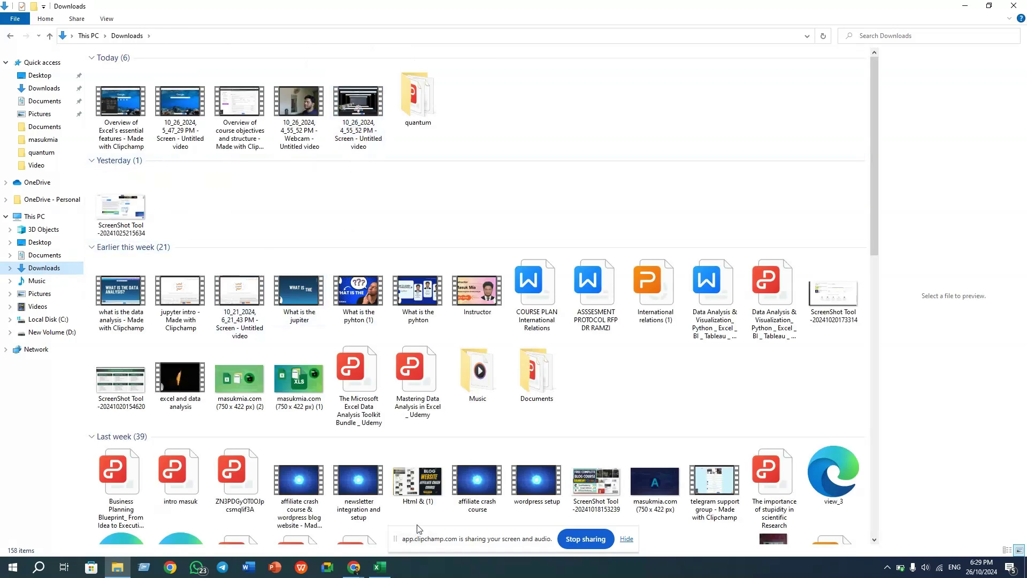
click(380, 567)
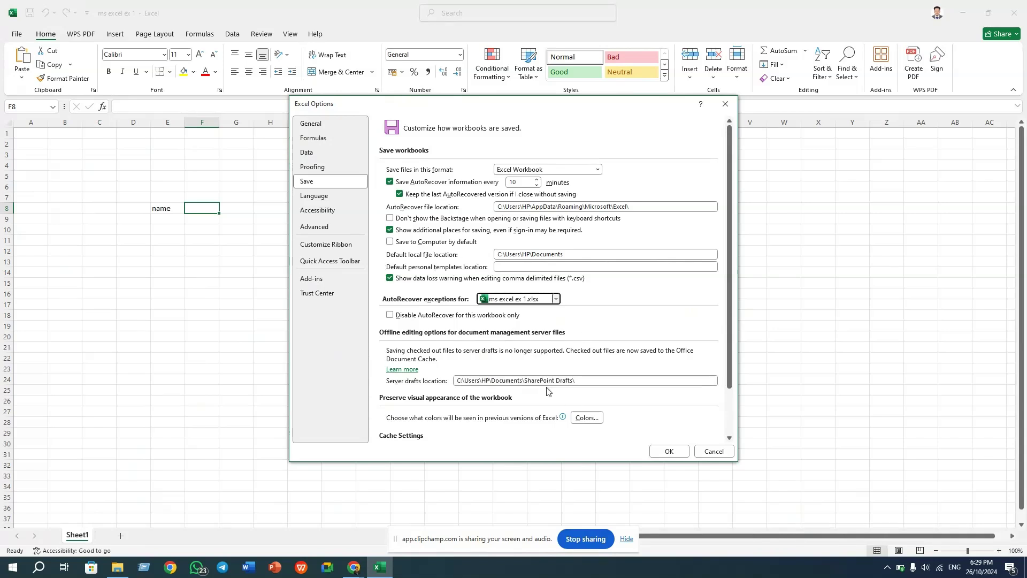
On the Language page select English, browse the add-language list, and cancel without installing anything
click(321, 196)
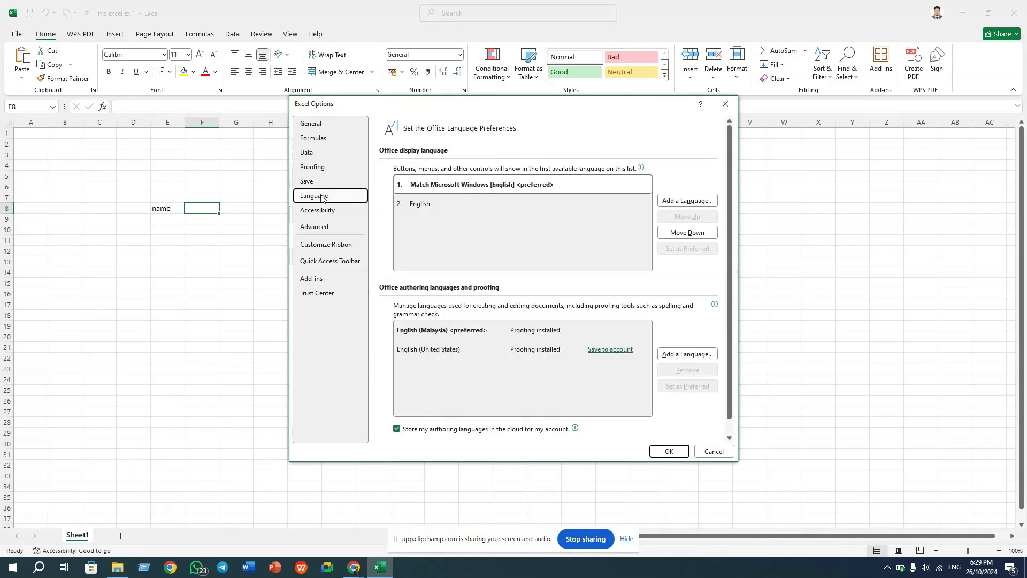
click(449, 208)
click(695, 201)
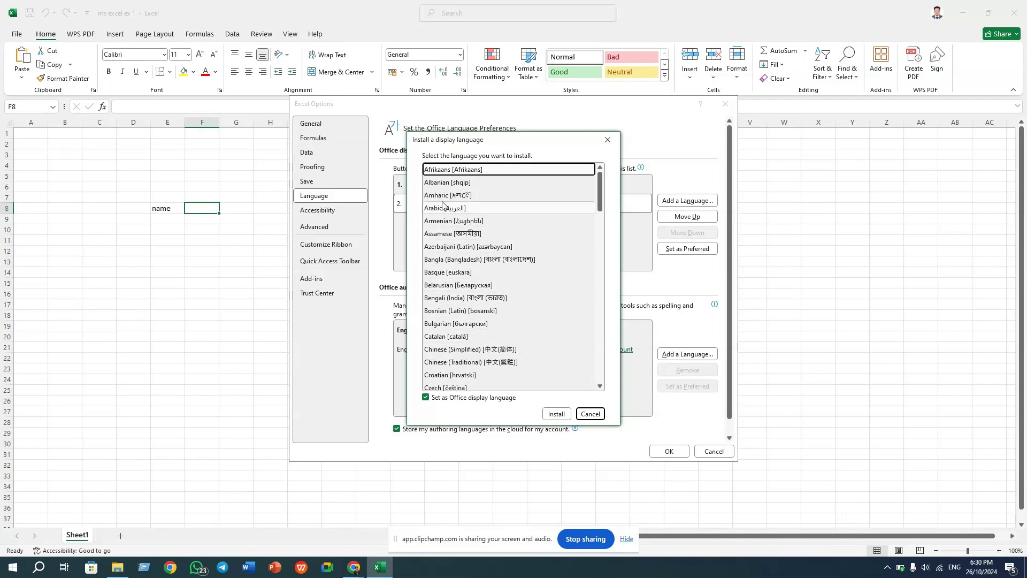
scroll(517, 329, down, 1)
scroll(516, 329, down, 1)
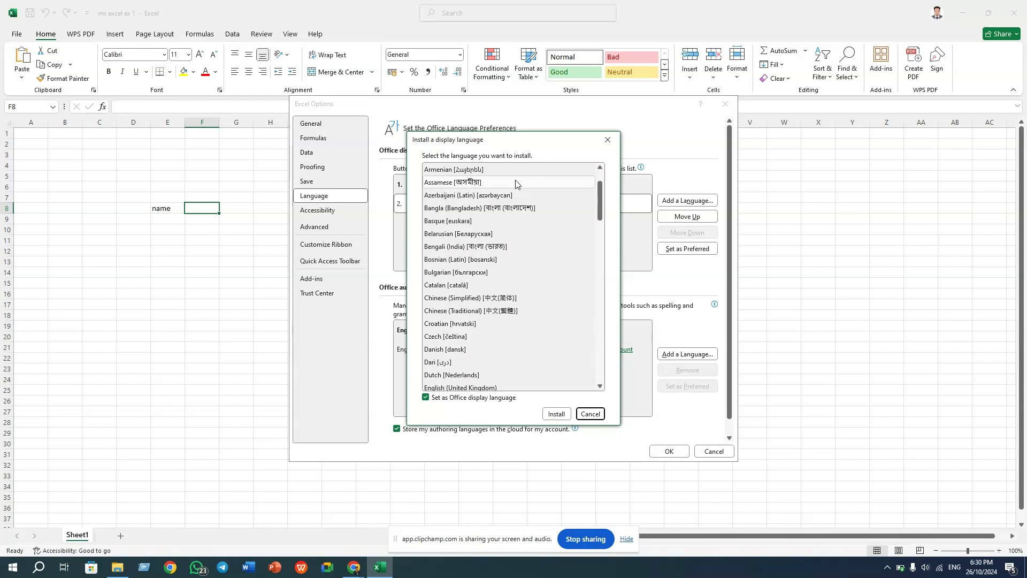
scroll(535, 282, down, 5)
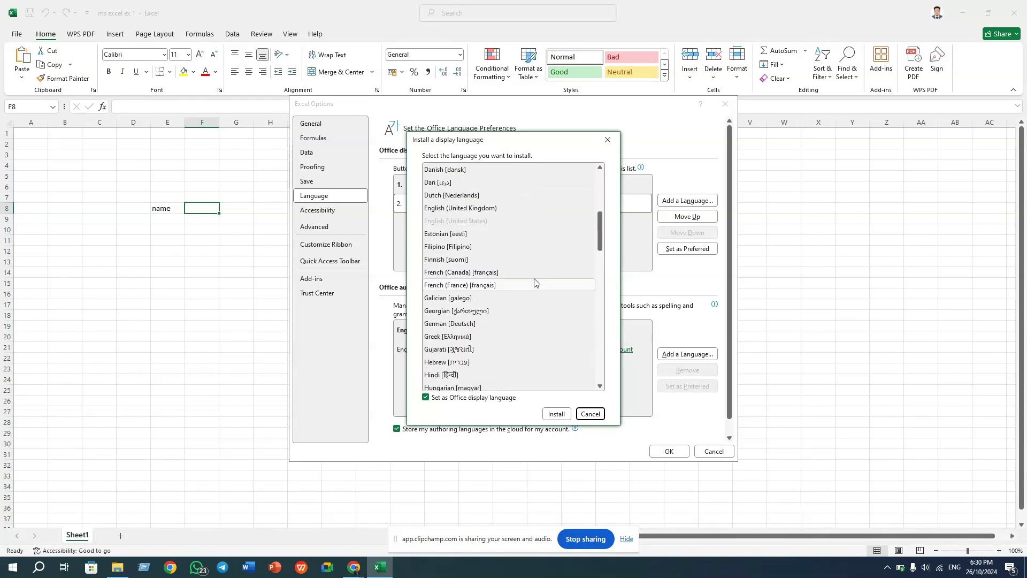
scroll(534, 282, down, 4)
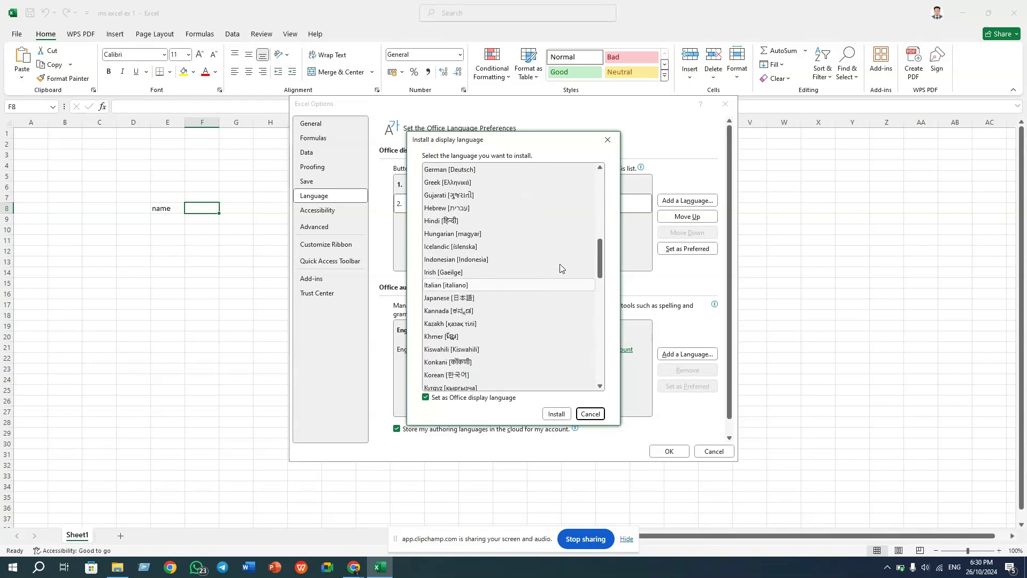
click(590, 414)
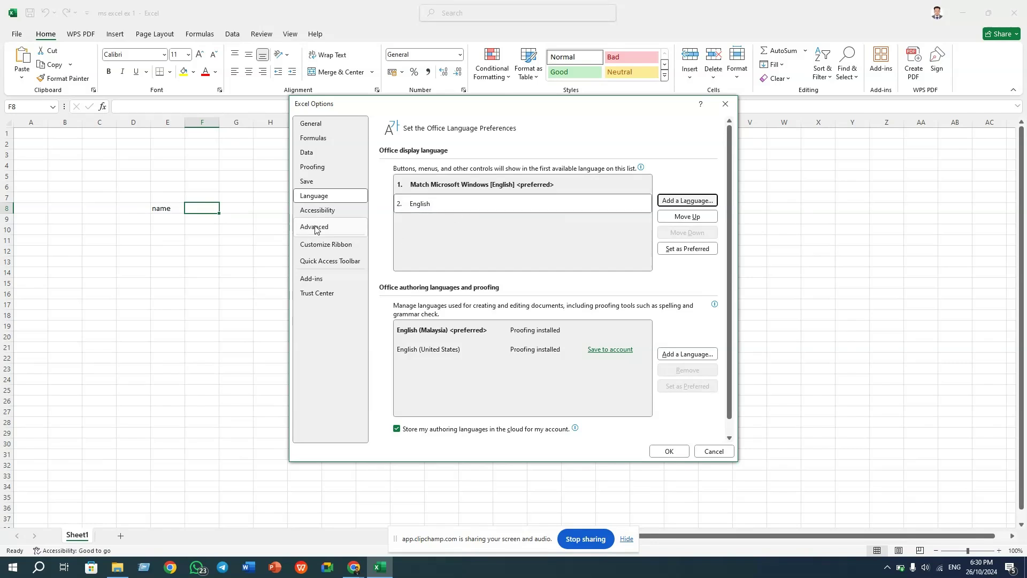
Switch Excel Options to the Accessibility page
click(320, 211)
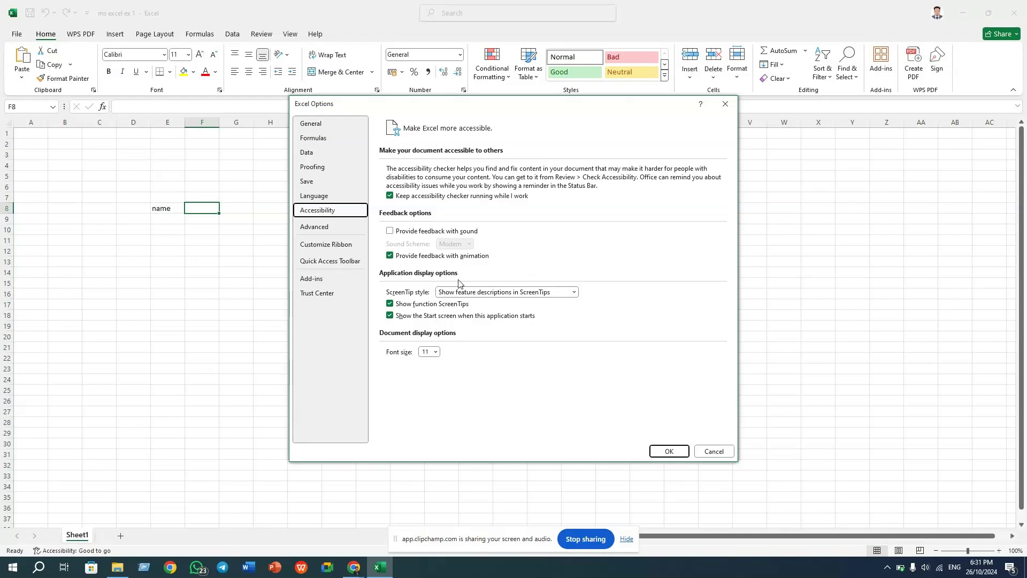
Leave the ScreenTip style as is and set the document font size to 20, then 12
click(511, 292)
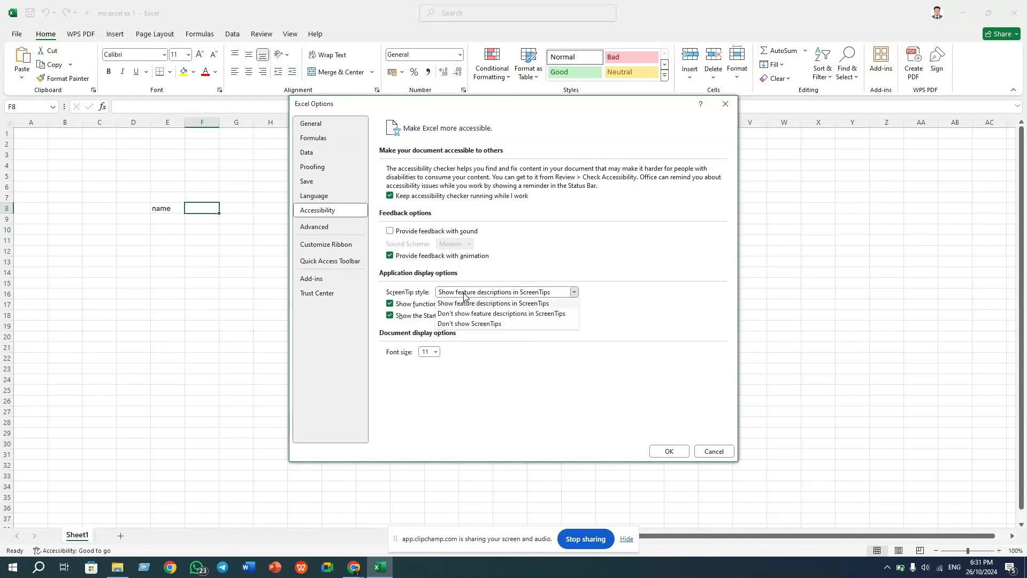
click(587, 273)
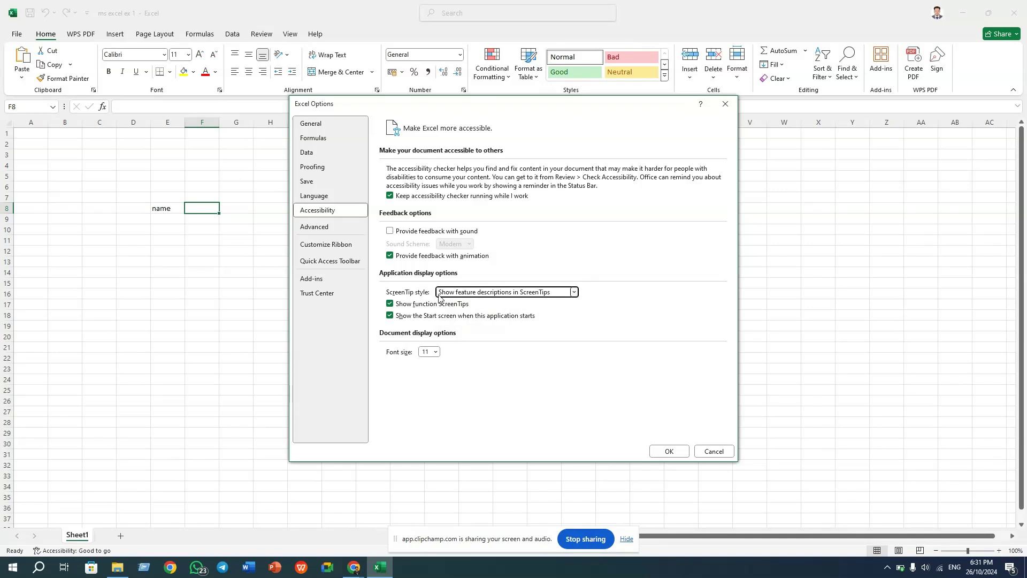
click(435, 352)
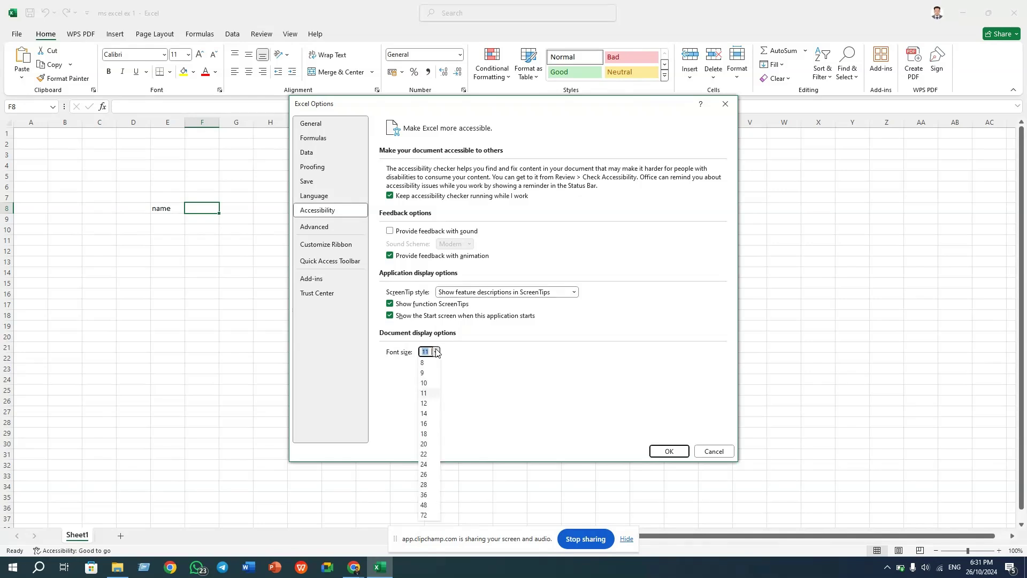
click(426, 444)
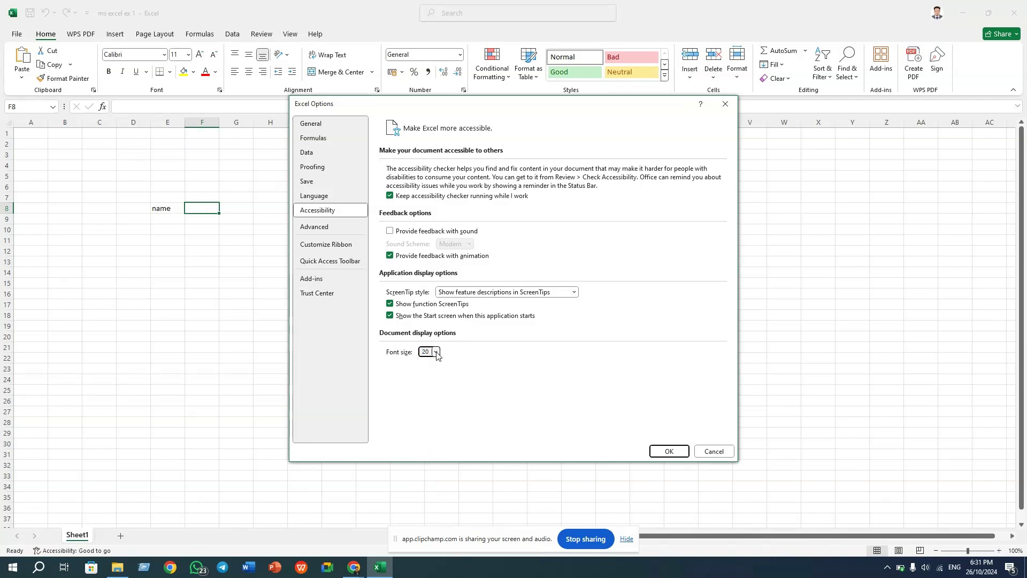
click(436, 351)
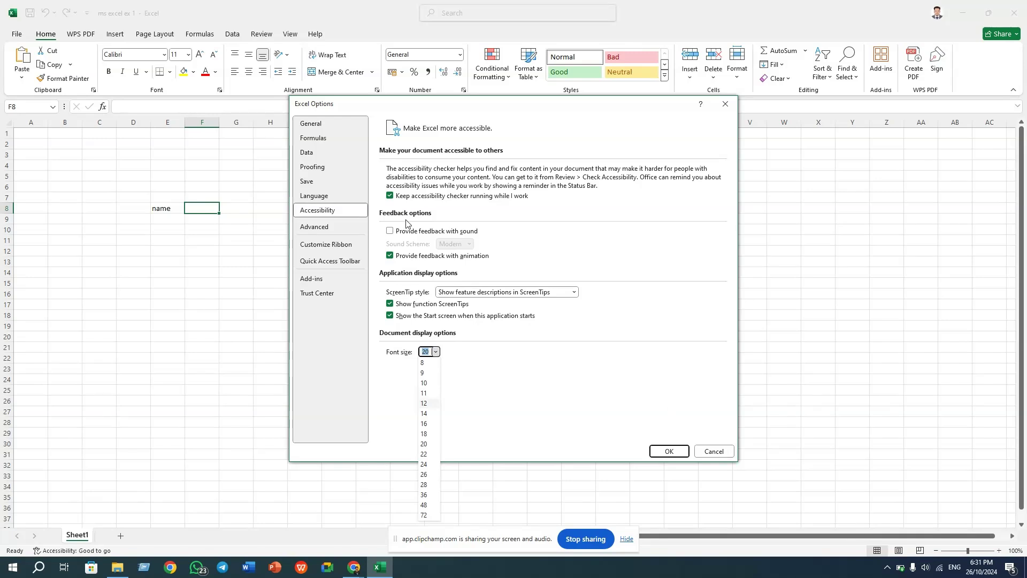
click(430, 405)
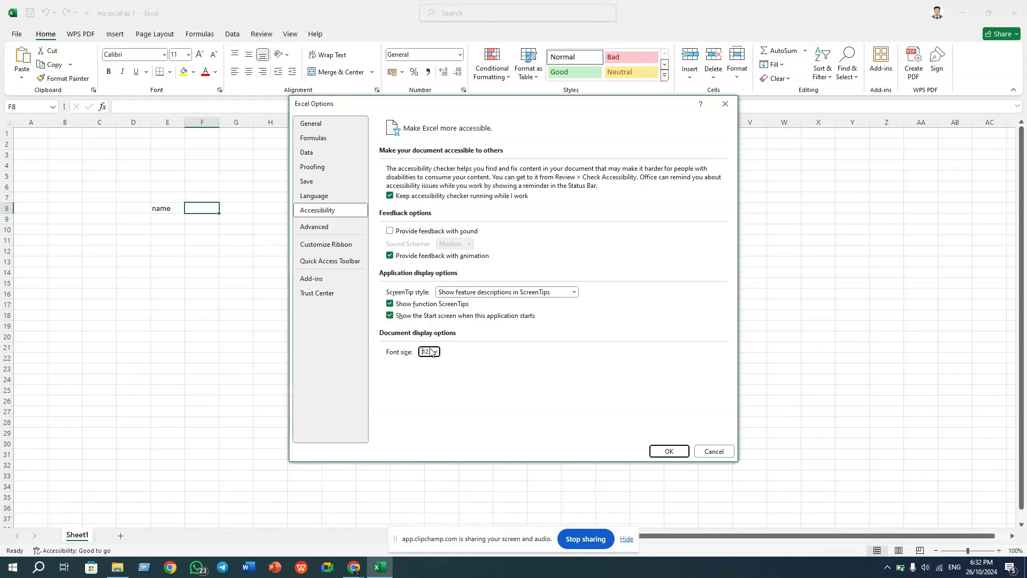
Go through Advanced to the Customize Ribbon page of Excel Options
click(310, 228)
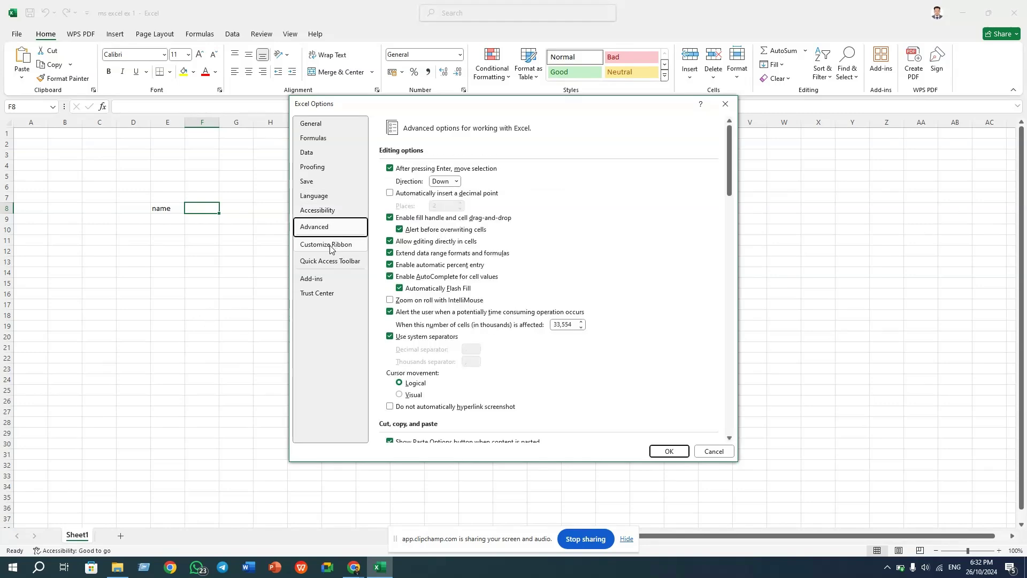
click(330, 246)
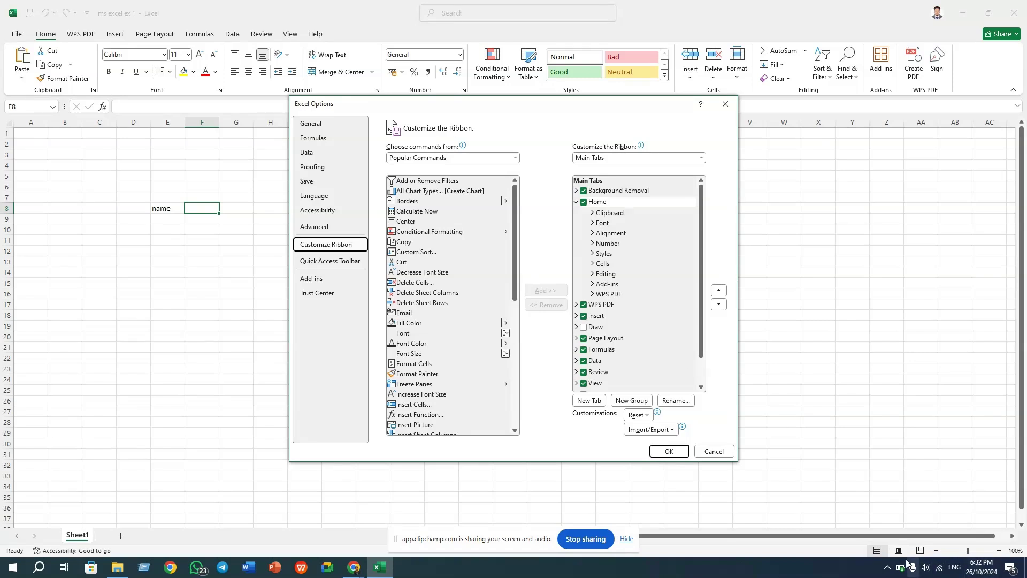
Dismiss the hidden notification-area icons and scroll through the Main Tabs list
click(887, 568)
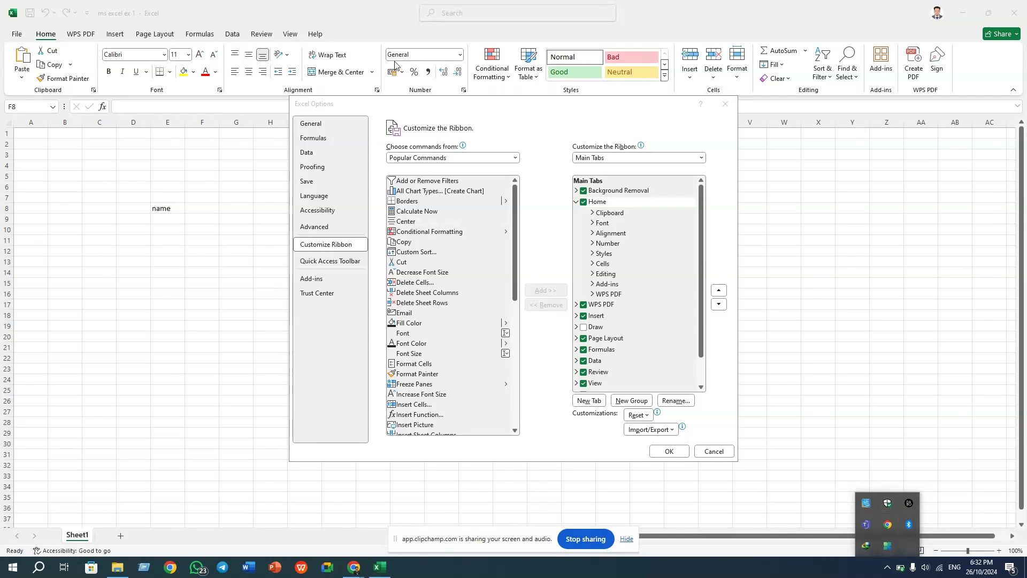
click(362, 23)
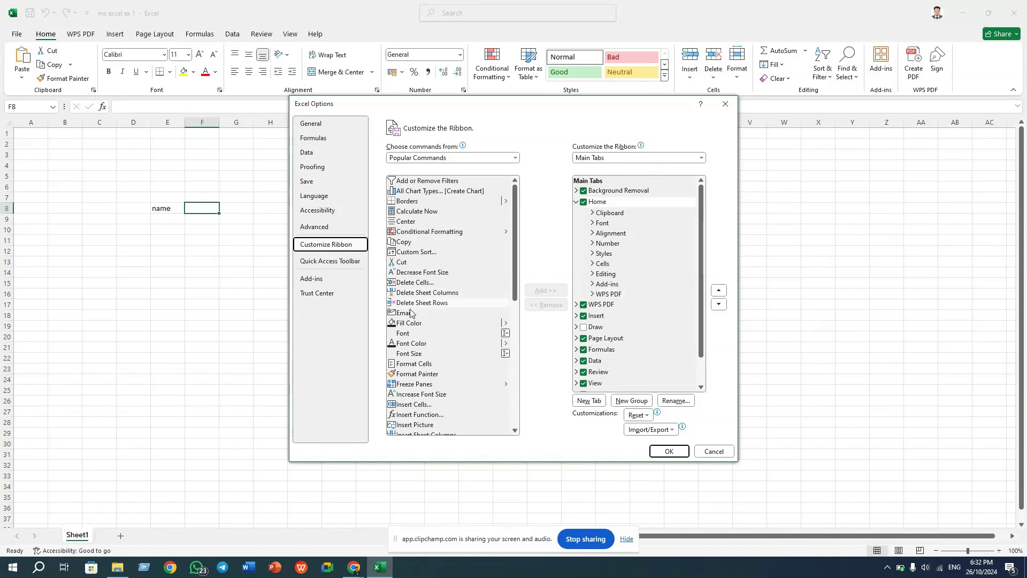
scroll(432, 399, down, 3)
scroll(432, 398, up, 2)
scroll(449, 363, down, 5)
scroll(461, 328, down, 3)
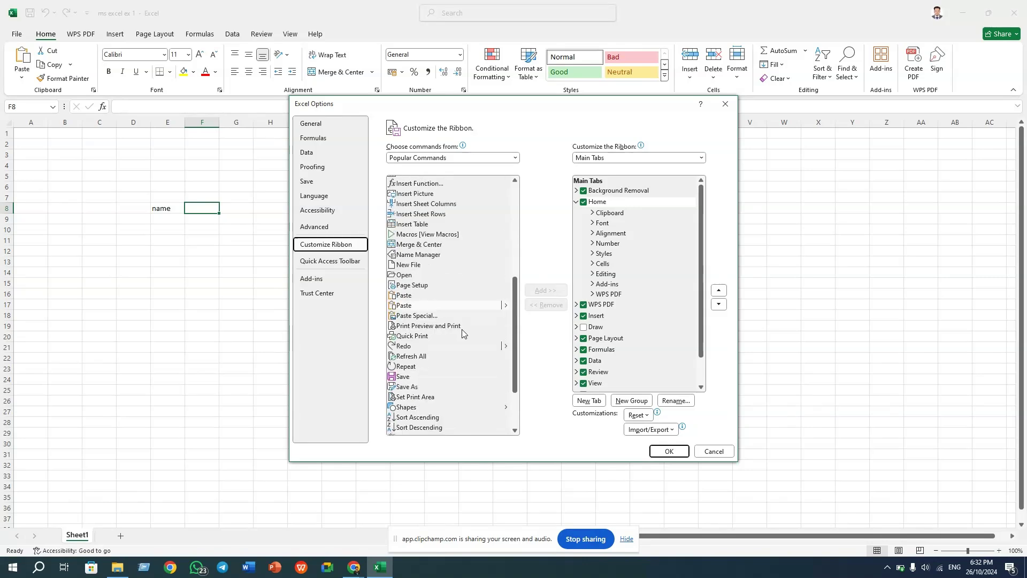
scroll(462, 374, down, 3)
scroll(462, 374, up, 2)
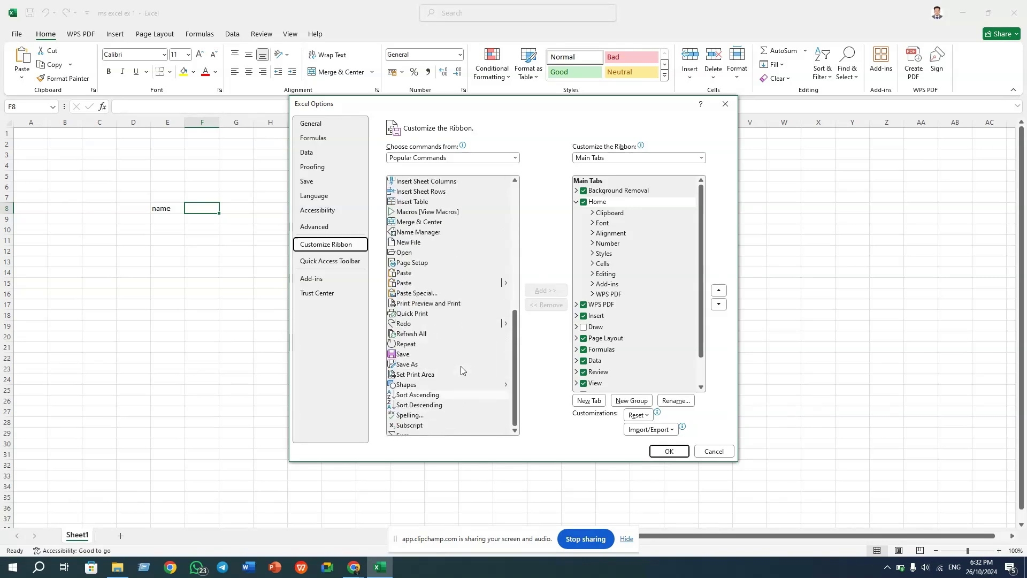
scroll(457, 375, down, 2)
scroll(449, 407, up, 1)
scroll(450, 410, down, 1)
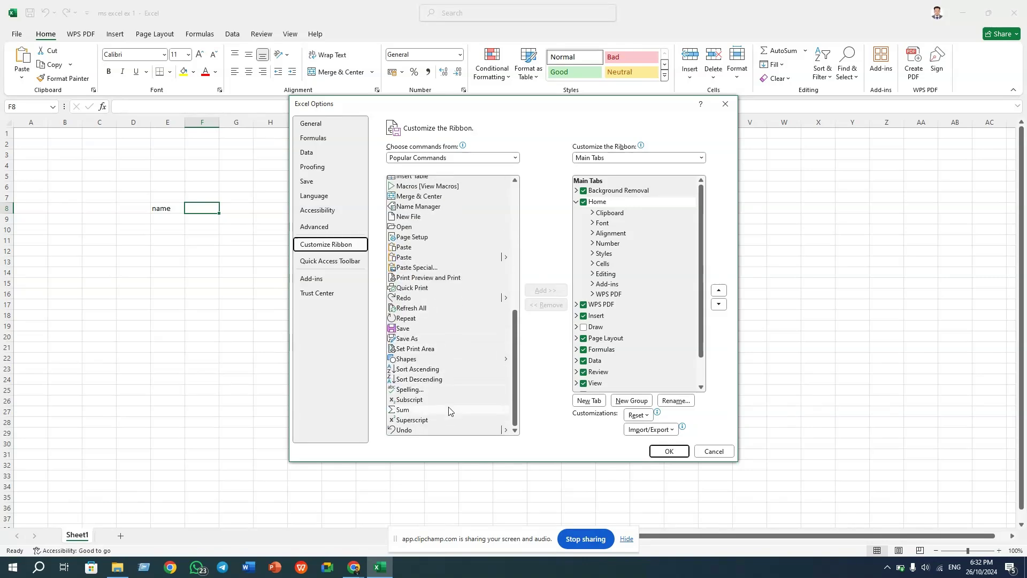
scroll(458, 387, up, 1)
scroll(456, 389, down, 1)
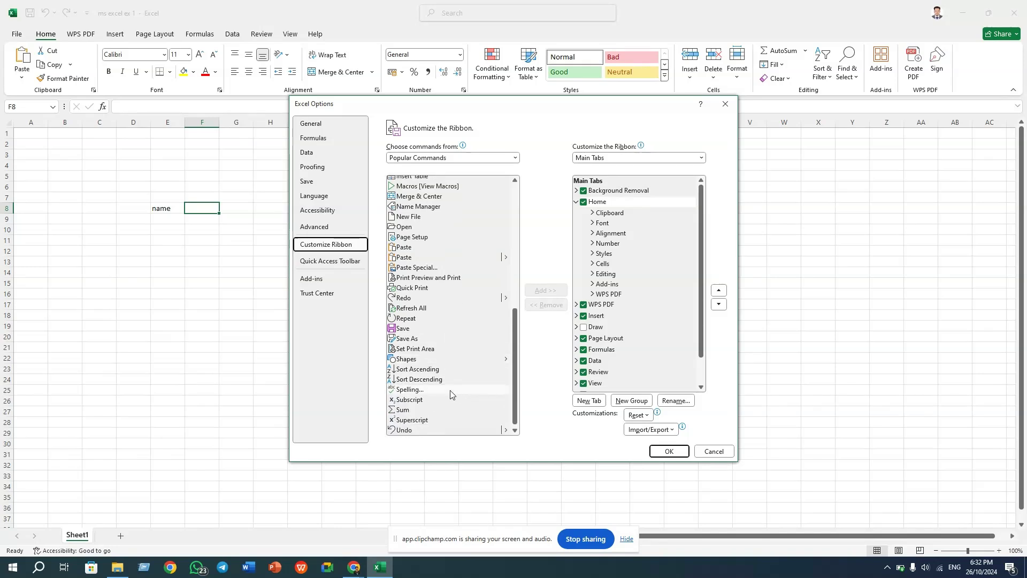
scroll(451, 390, up, 8)
scroll(451, 390, up, 1)
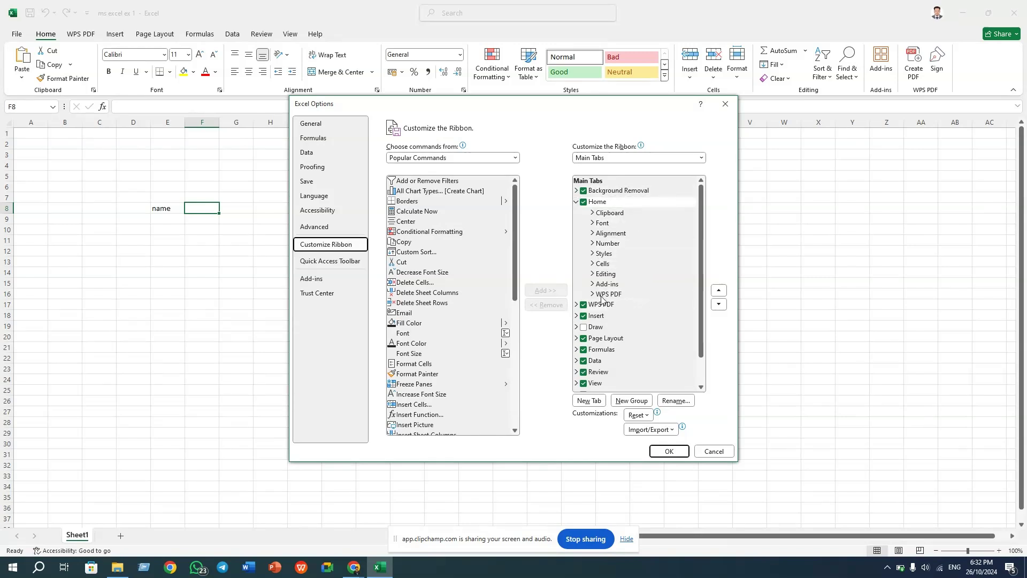
Tick the Draw and Developer tabs in the Main Tabs list
click(598, 328)
click(584, 329)
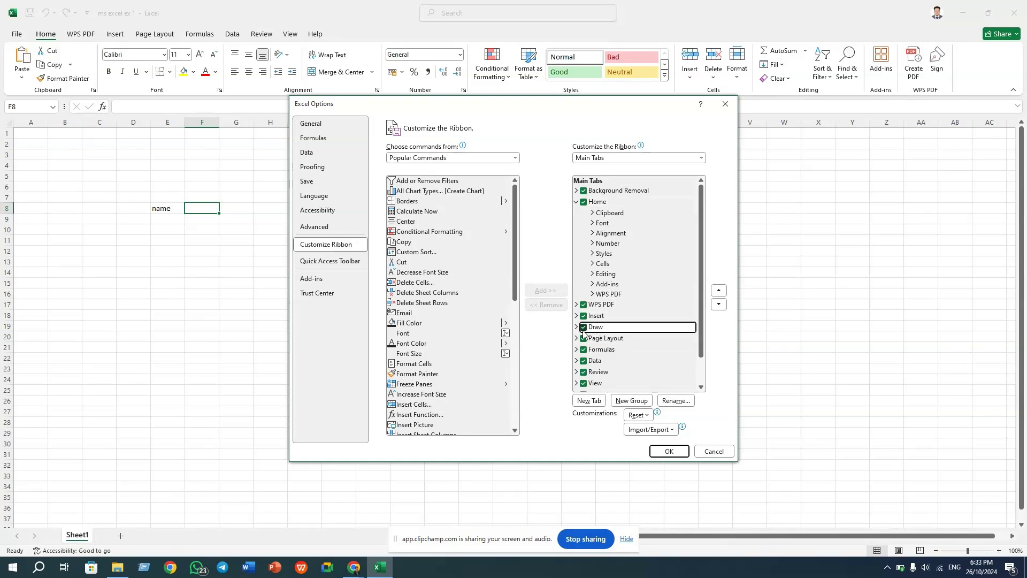
scroll(641, 354, down, 1)
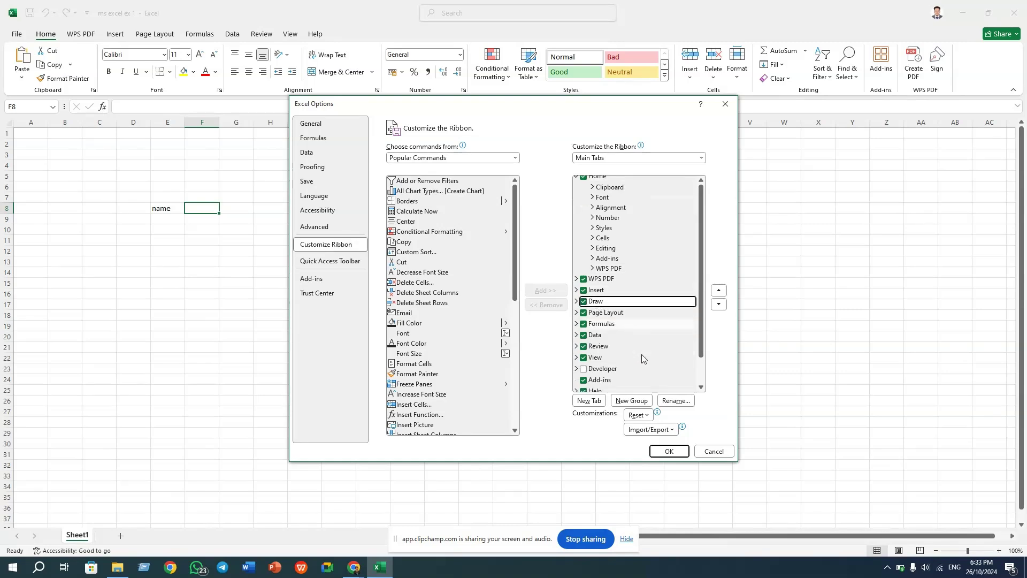
click(582, 365)
click(583, 364)
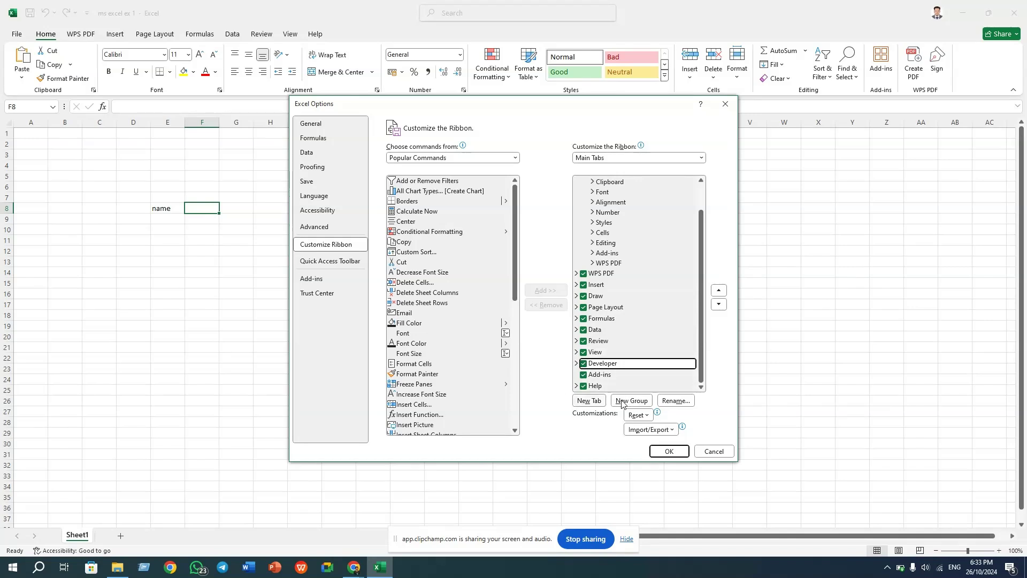
Select the Page Layout and Data entries, then go to the Quick Access Toolbar page
scroll(610, 318, up, 1)
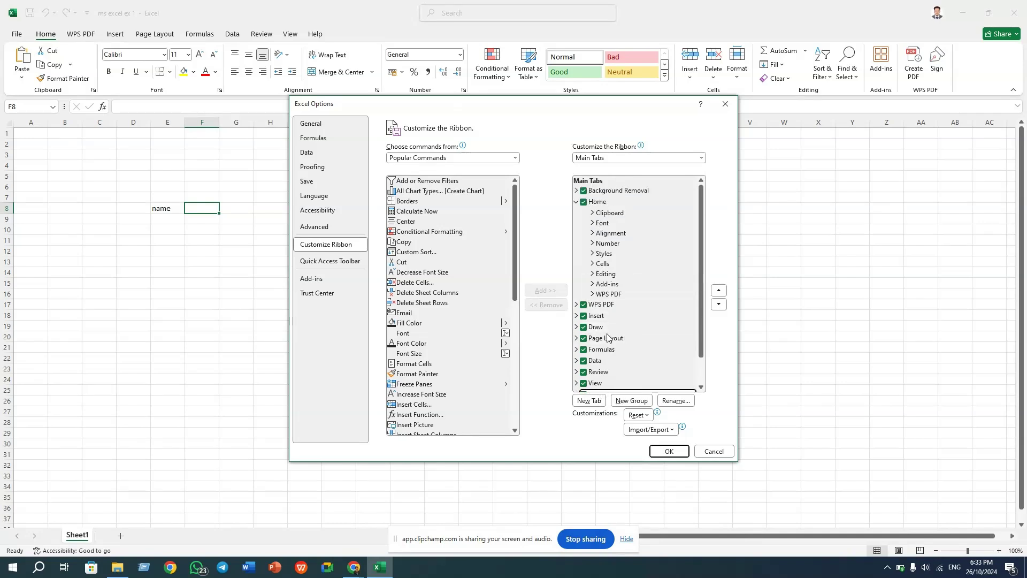
click(615, 338)
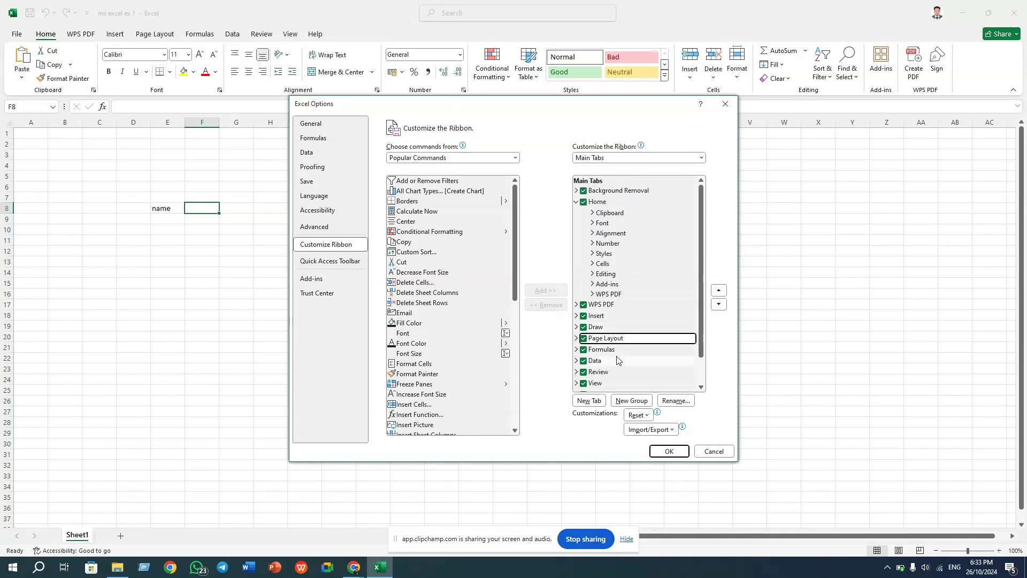
click(617, 359)
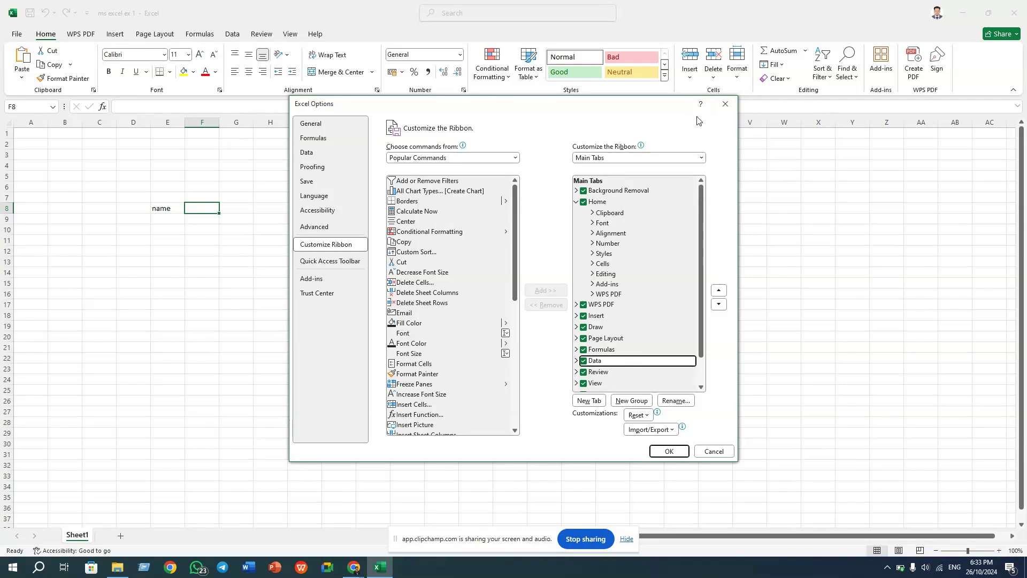
click(336, 263)
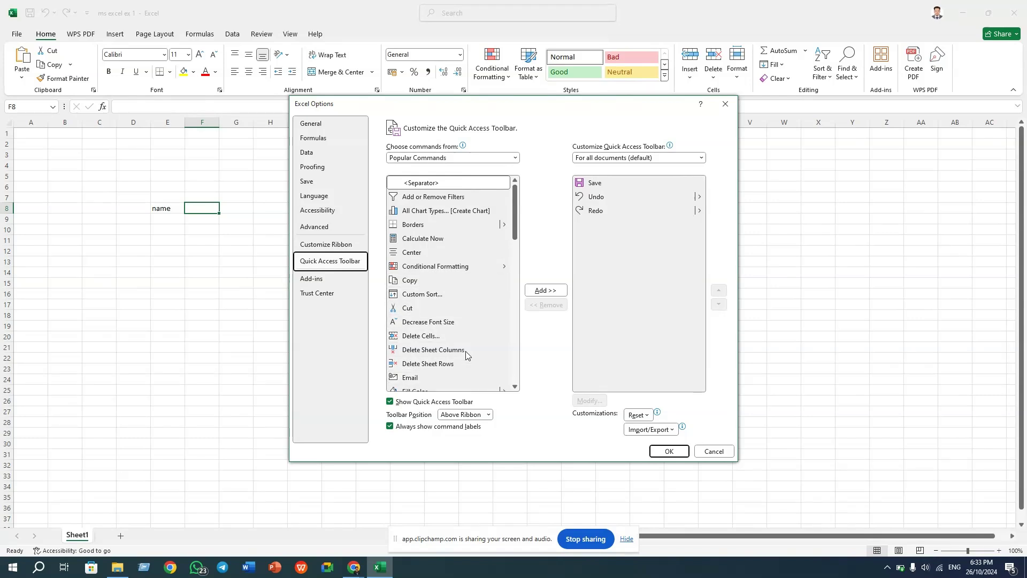
Look over the Quick Access Toolbar and Trust Center pages, then cancel Excel Options without applying
scroll(469, 349, down, 2)
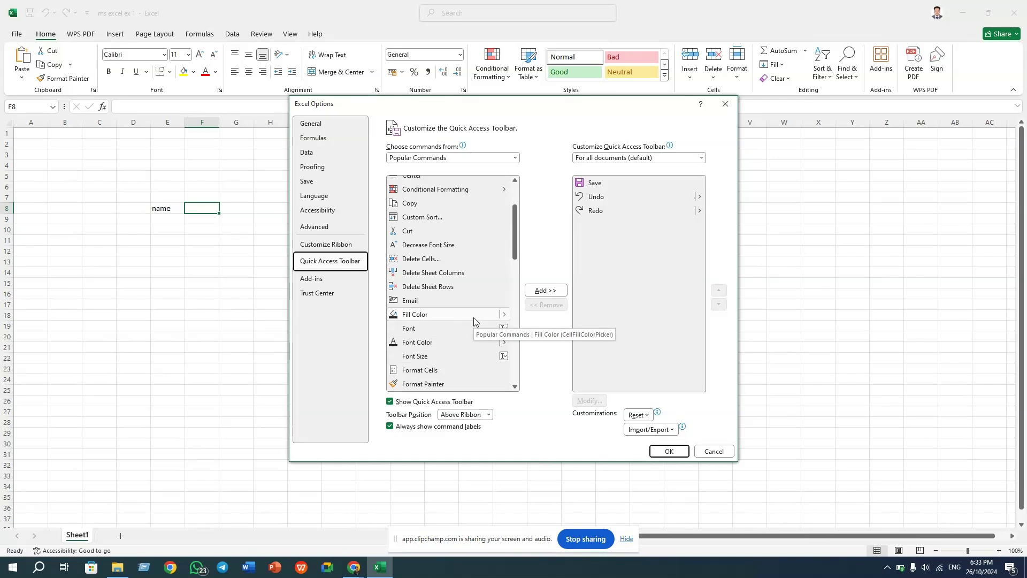
scroll(443, 239, up, 1)
scroll(443, 239, up, 1)
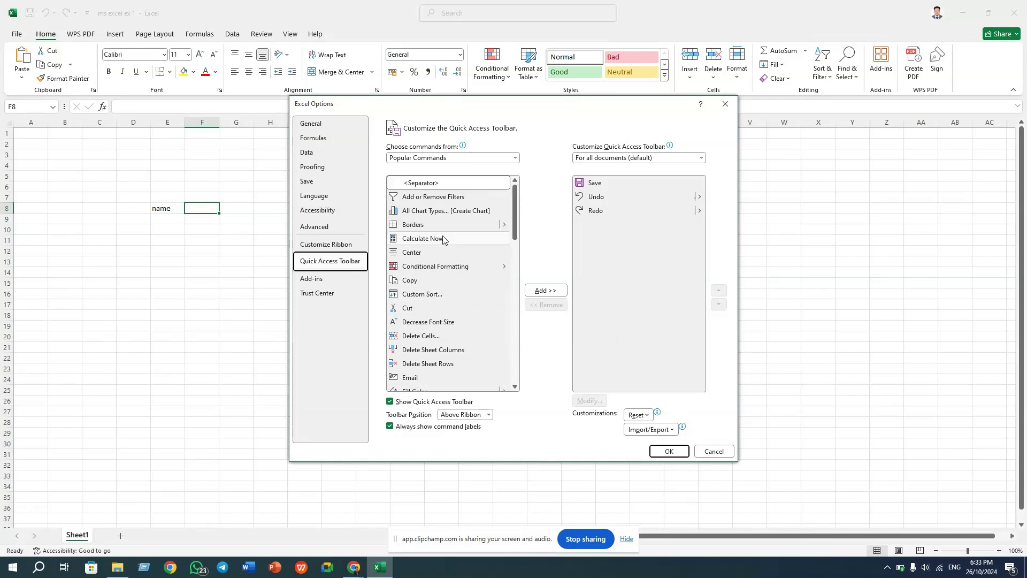
click(327, 298)
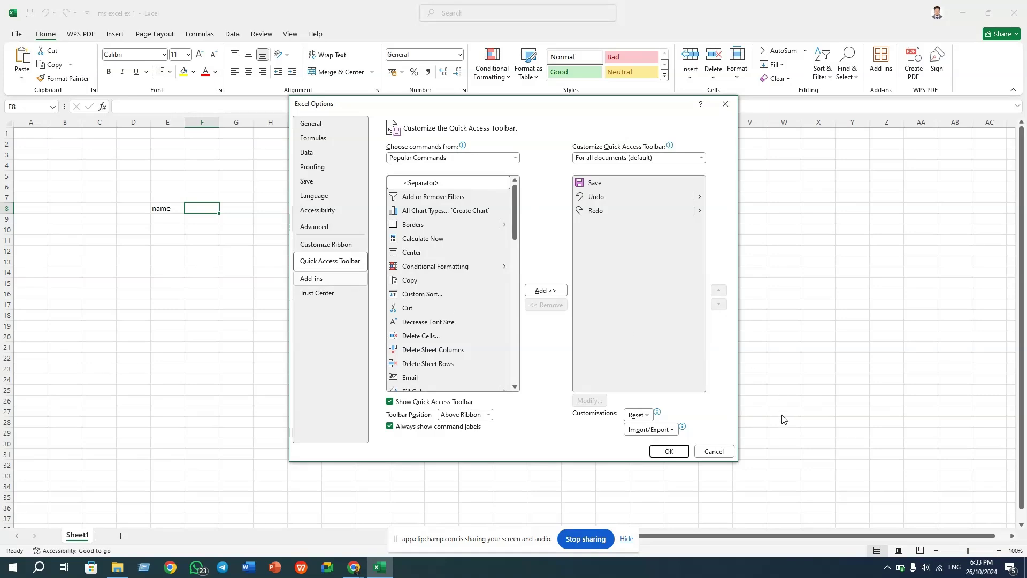
click(712, 451)
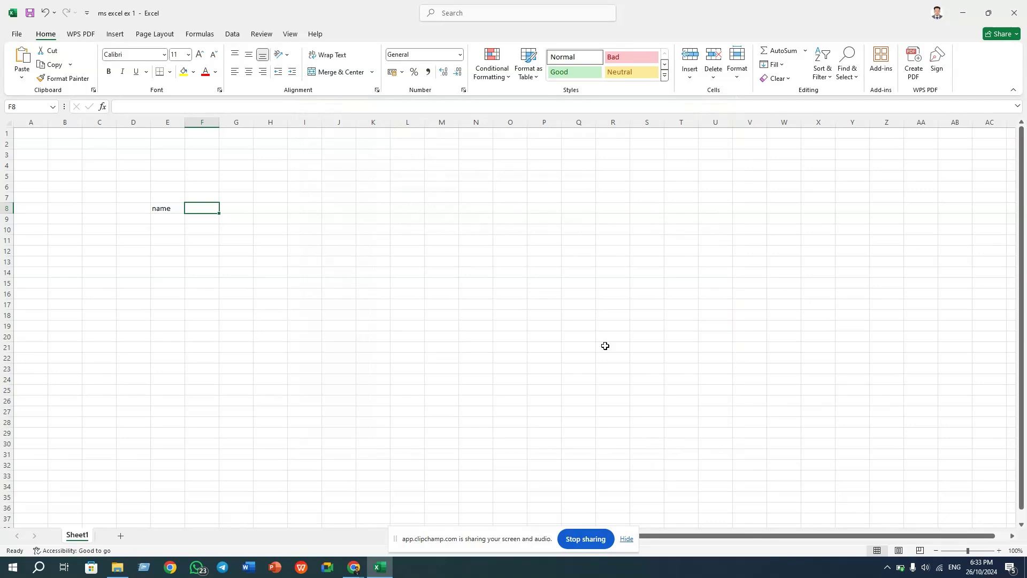
click(75, 81)
drag(236, 208, 309, 218)
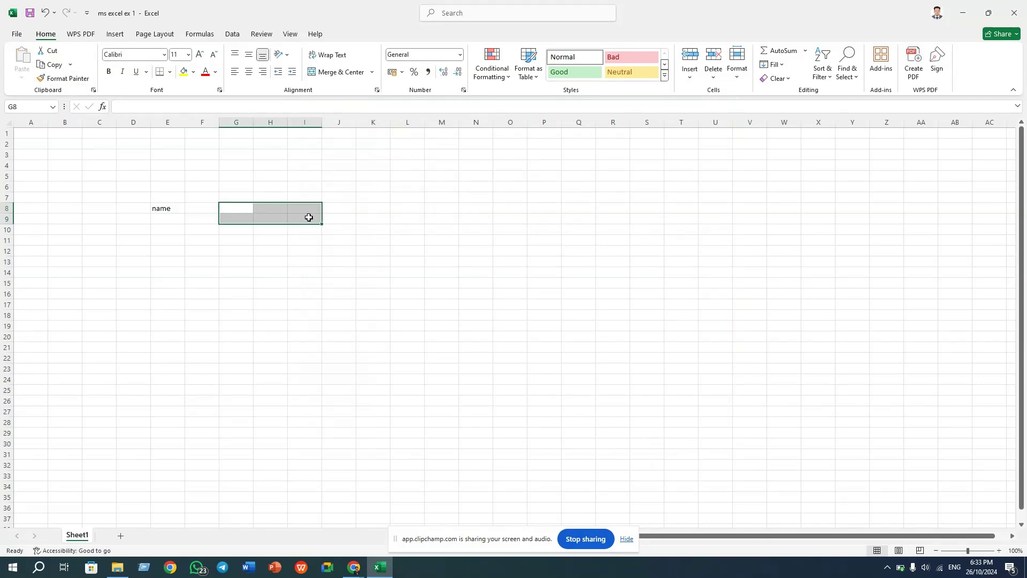
click(213, 186)
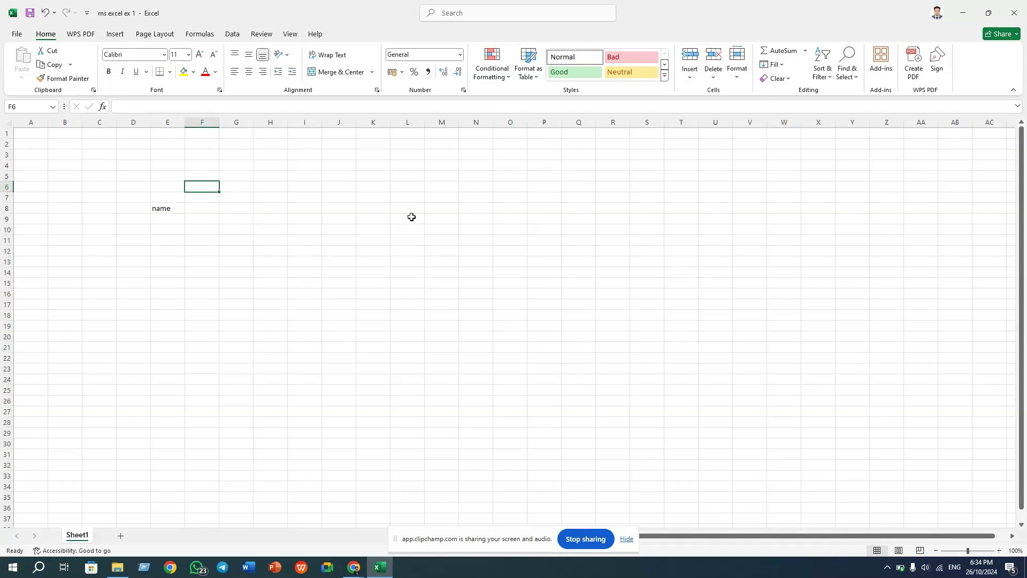
drag(212, 189, 781, 409)
click(612, 325)
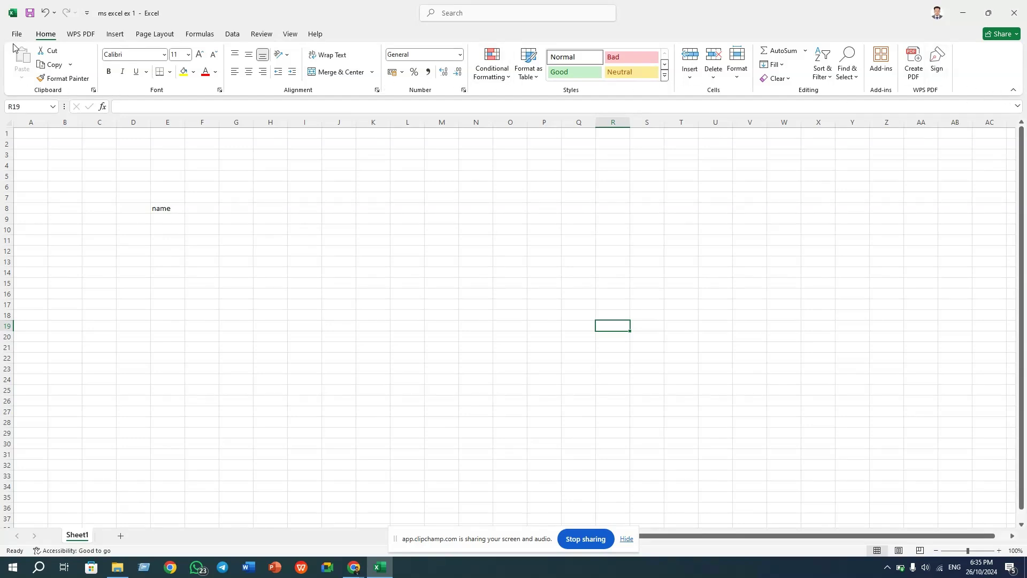
scroll(49, 40, down, 1)
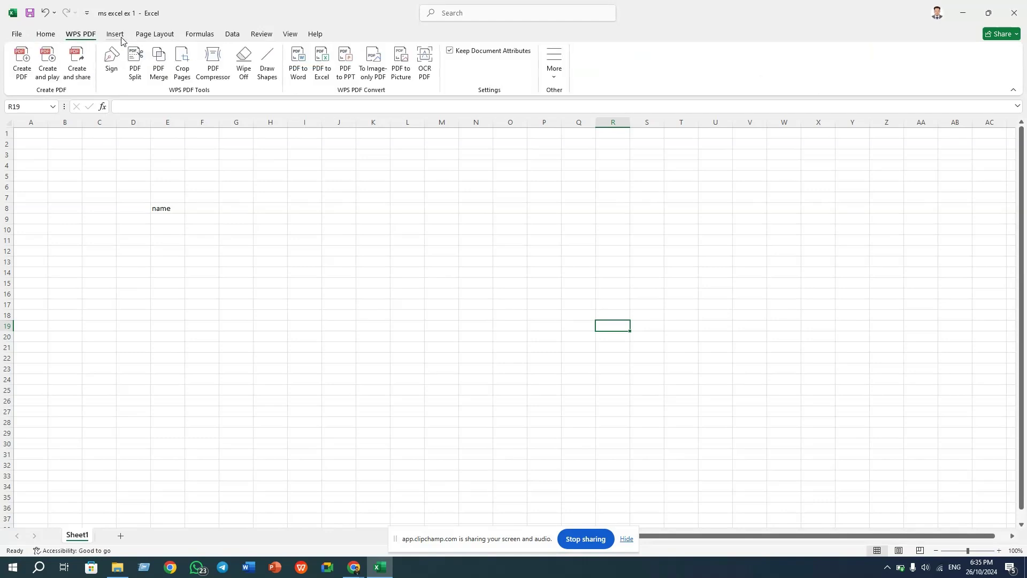
scroll(49, 41, down, 1)
click(49, 37)
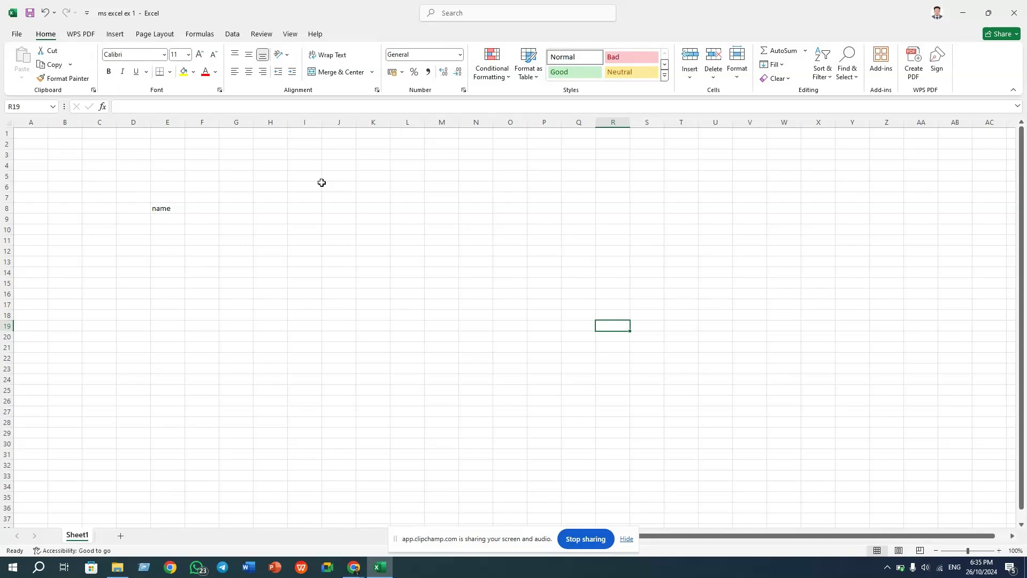
click(16, 35)
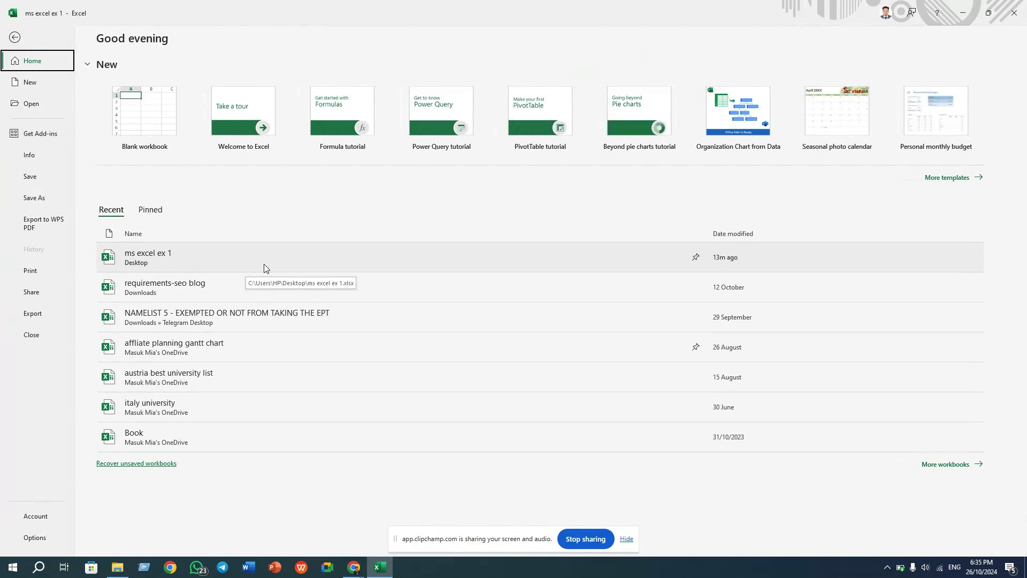
click(150, 210)
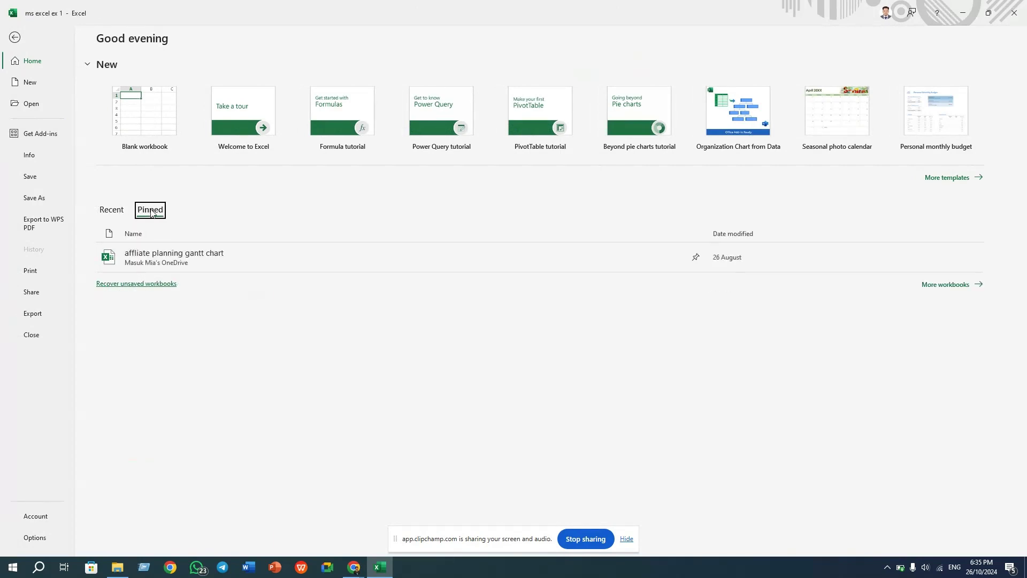
click(111, 209)
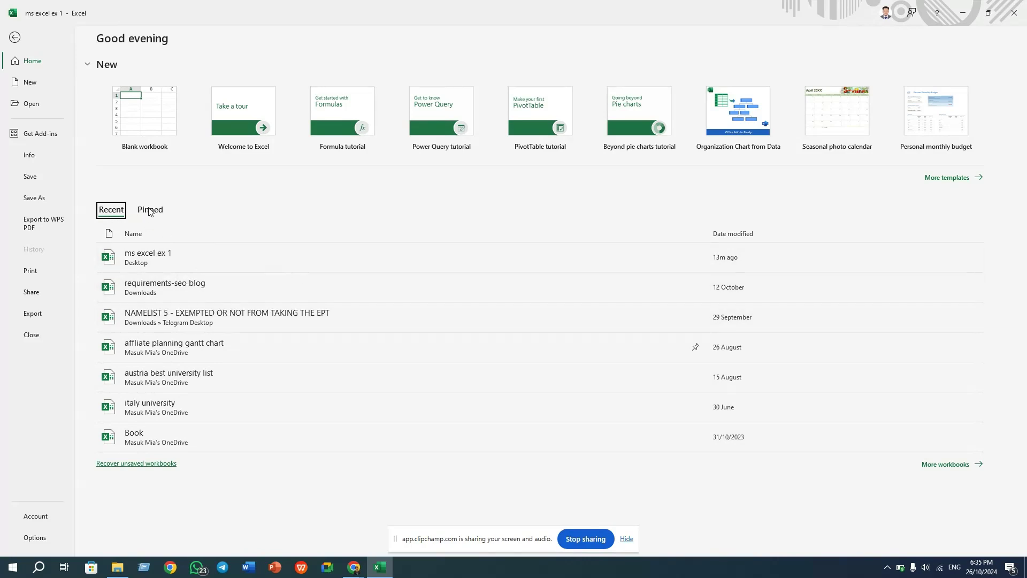
click(14, 39)
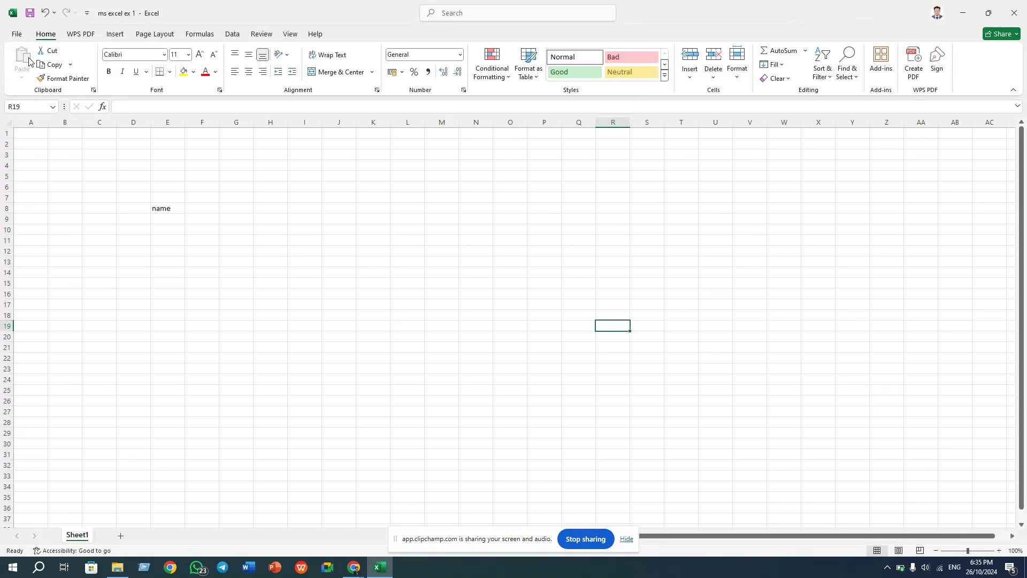
click(16, 36)
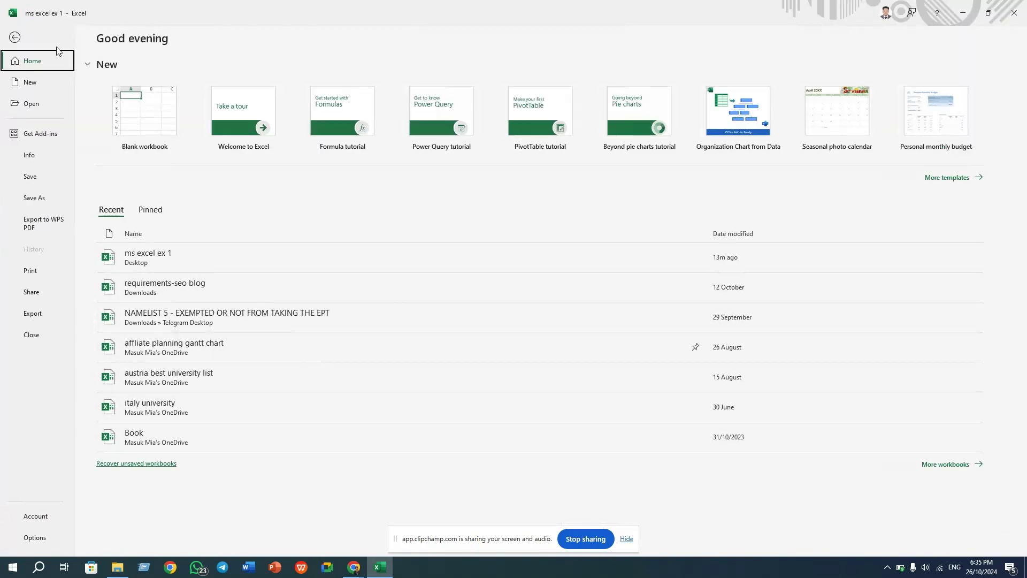
click(15, 37)
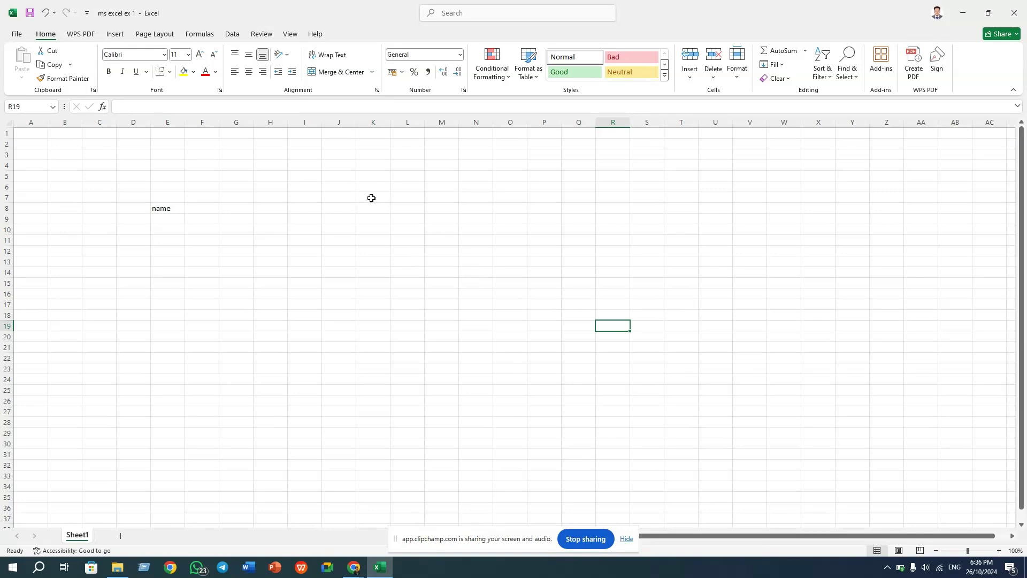
click(17, 34)
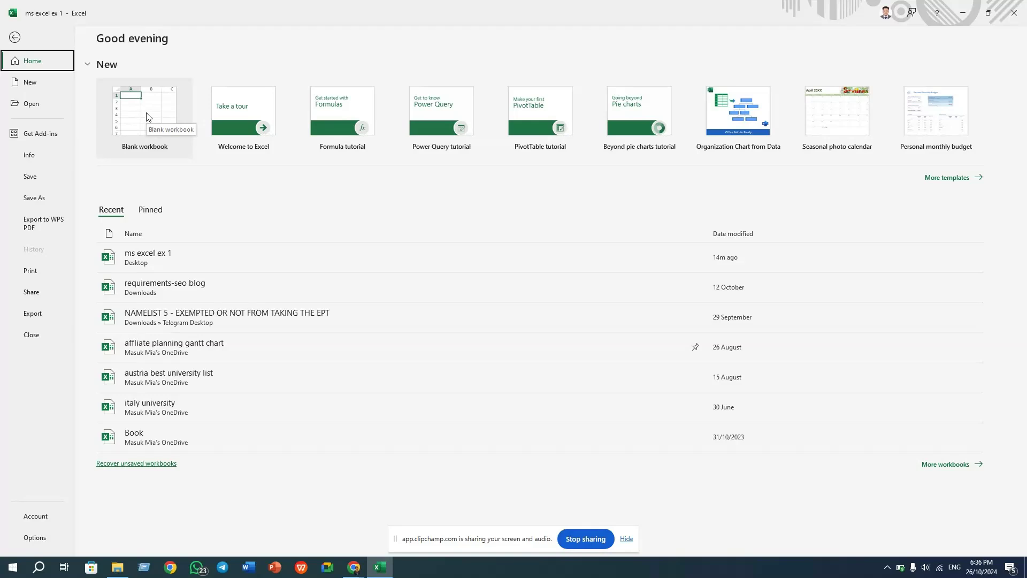
click(15, 37)
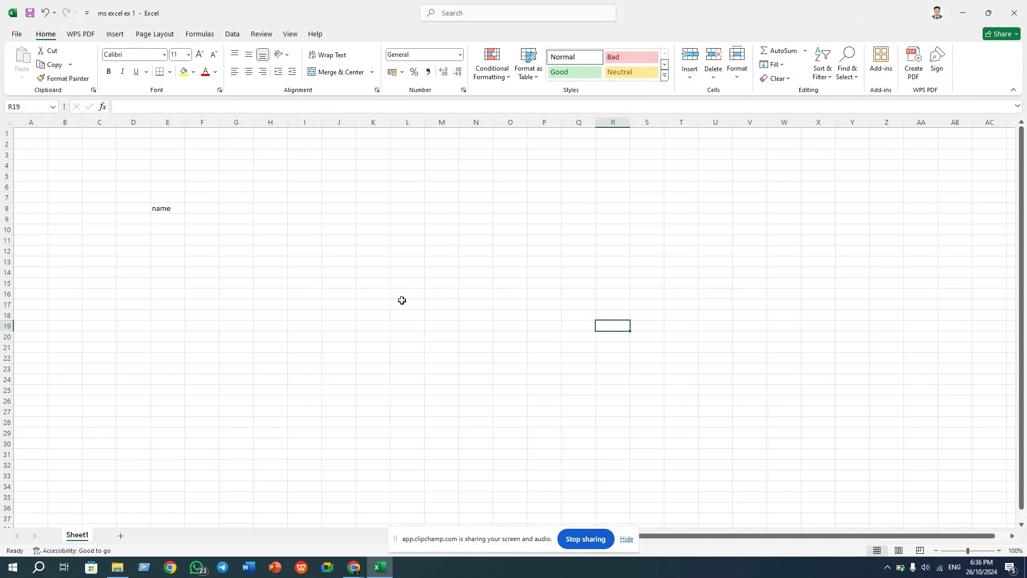
Create Book2 with Ctrl+N, select cell H15, and create Book3 with Ctrl+N
key(ctrl+n)
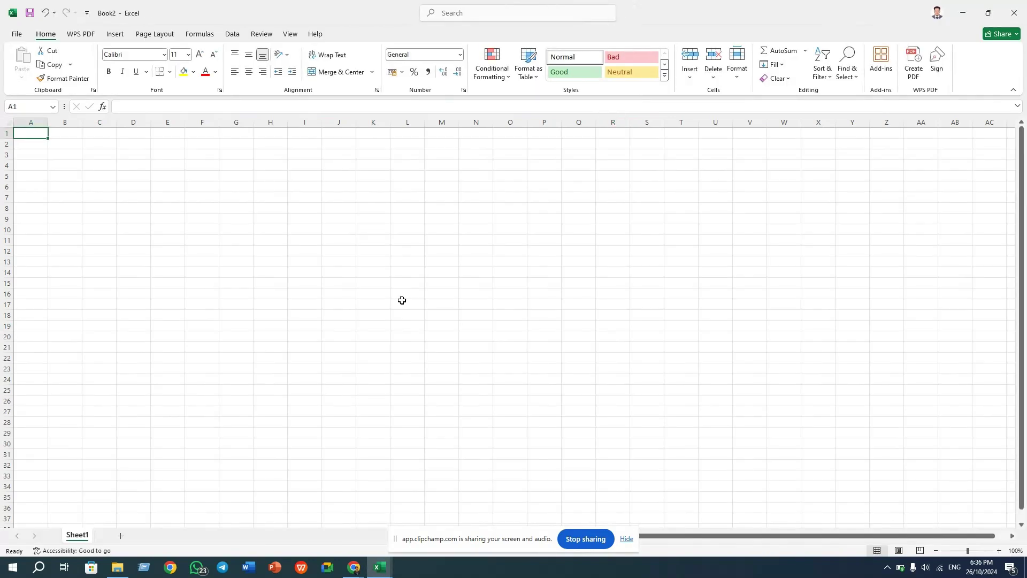
click(271, 282)
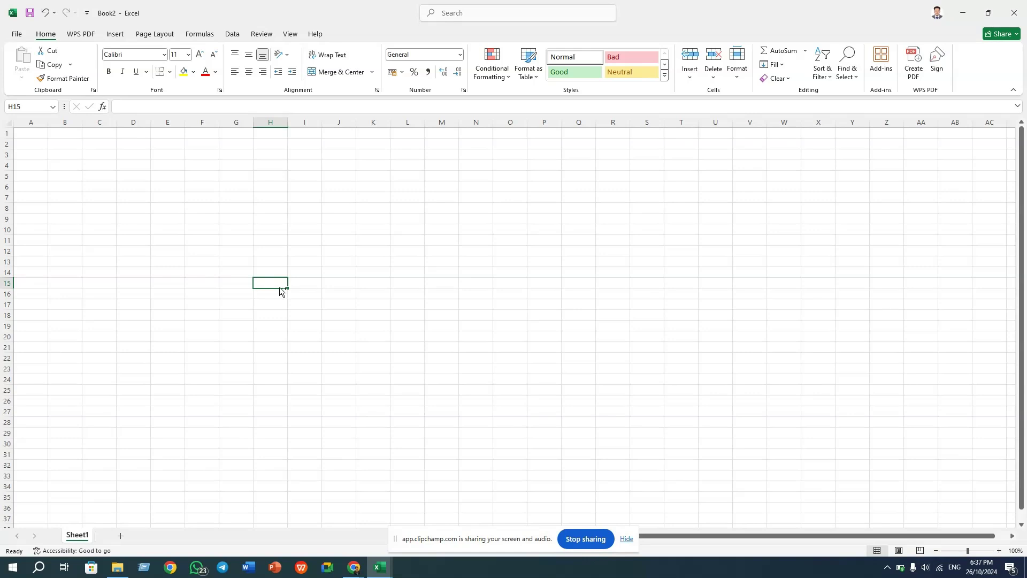
key(ctrl+n)
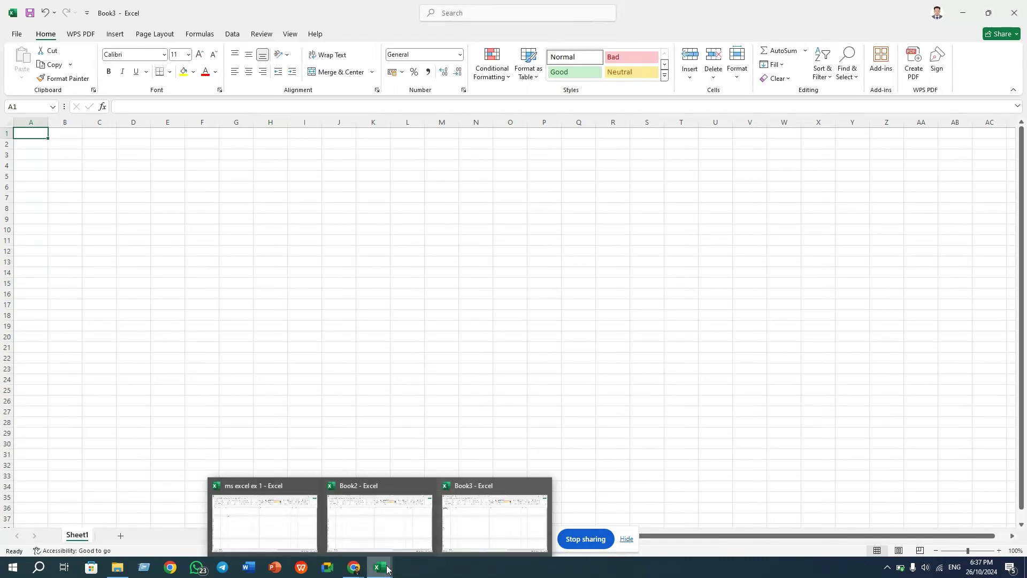
mouse_move(380, 567)
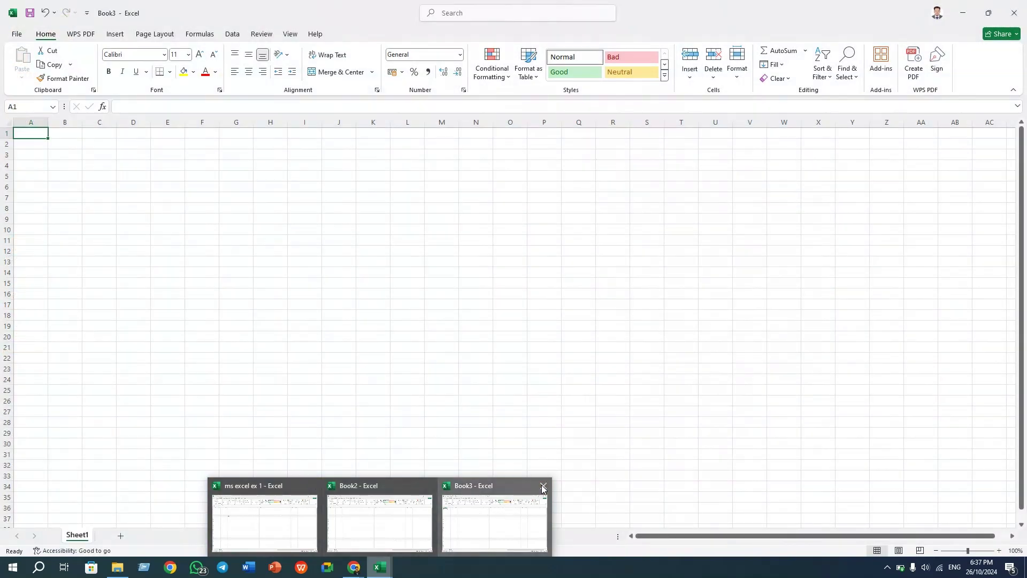
Close the Book3 and Book2 thumbnails and bring ms excel ex 1 to the front
click(543, 487)
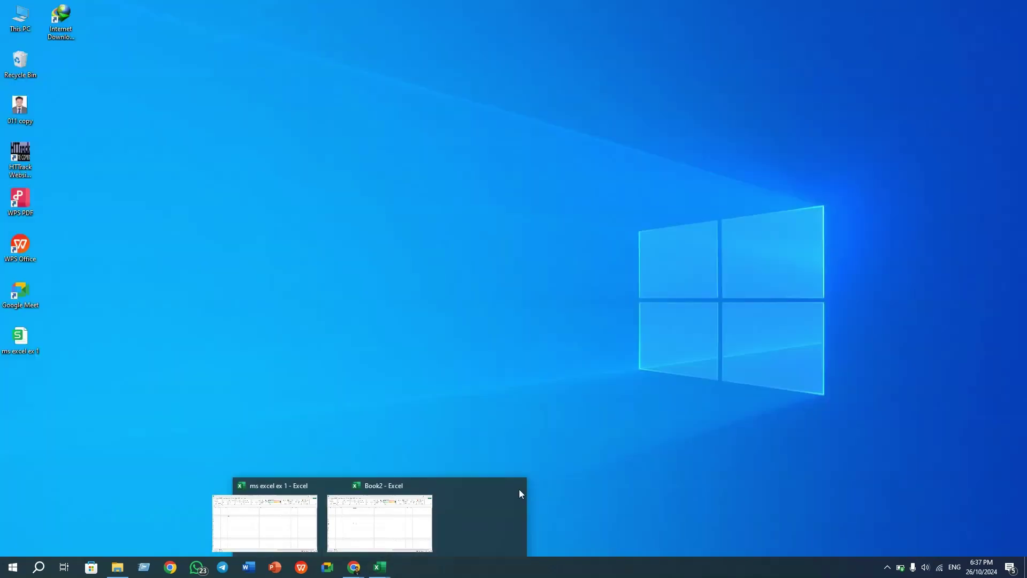
click(488, 486)
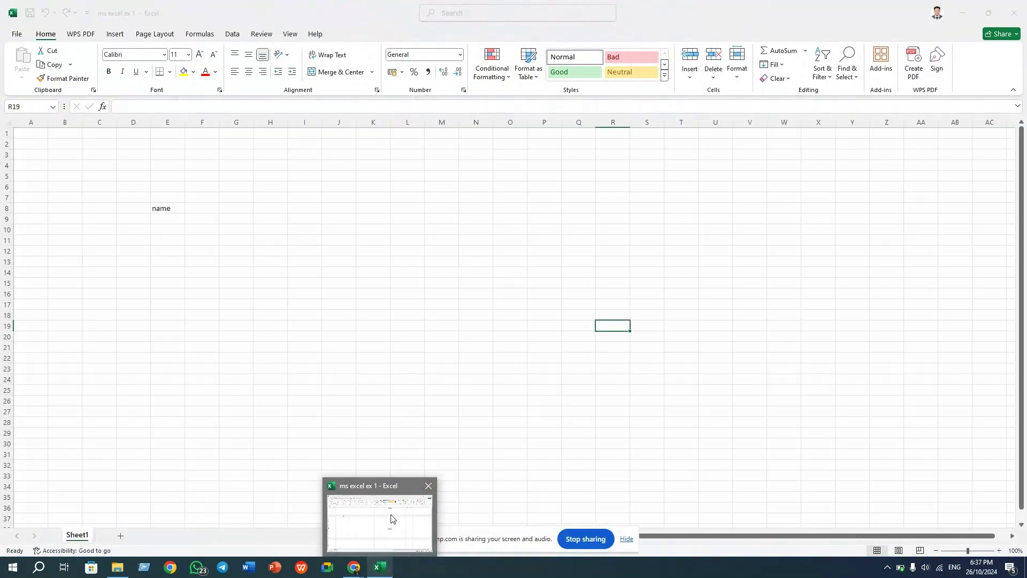
click(390, 518)
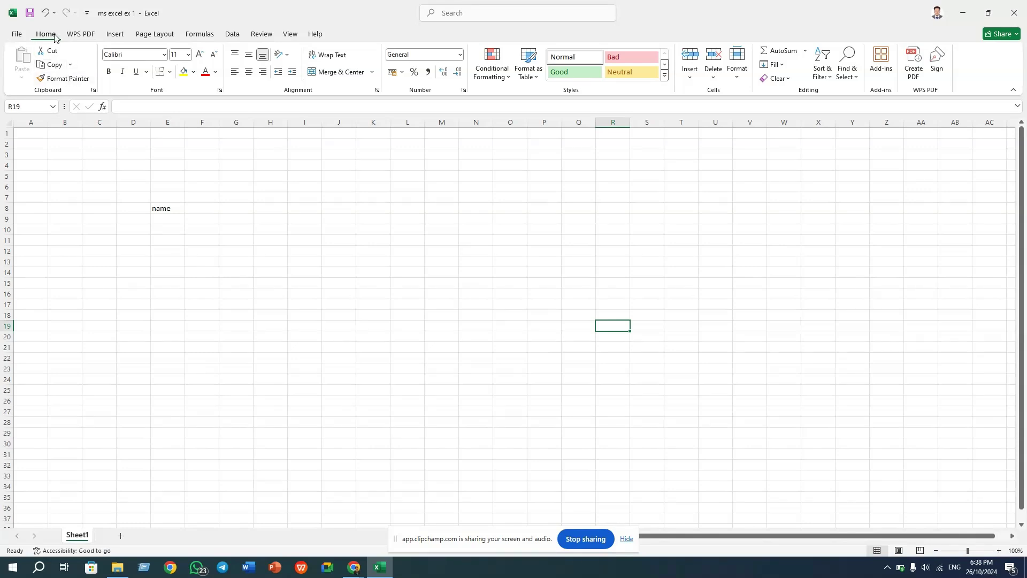
Merge and centre cells I11:O18 and open the Clipboard pane
drag(299, 239, 508, 316)
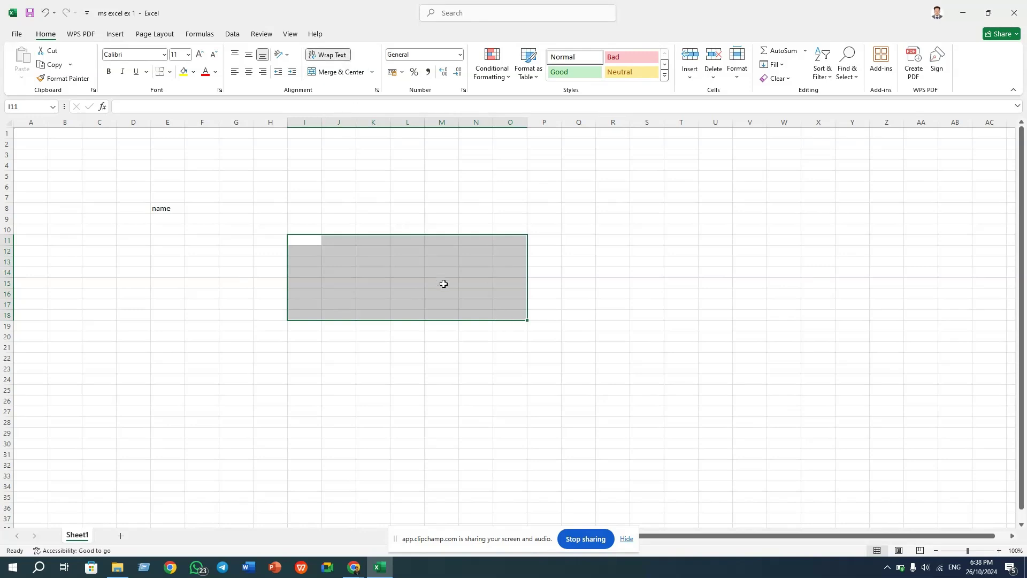
click(355, 73)
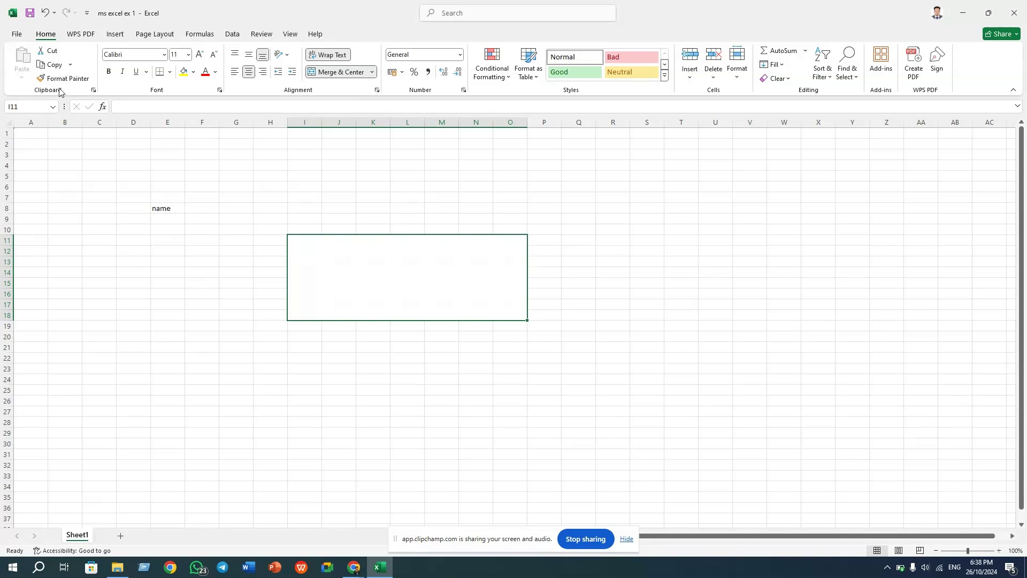
click(93, 90)
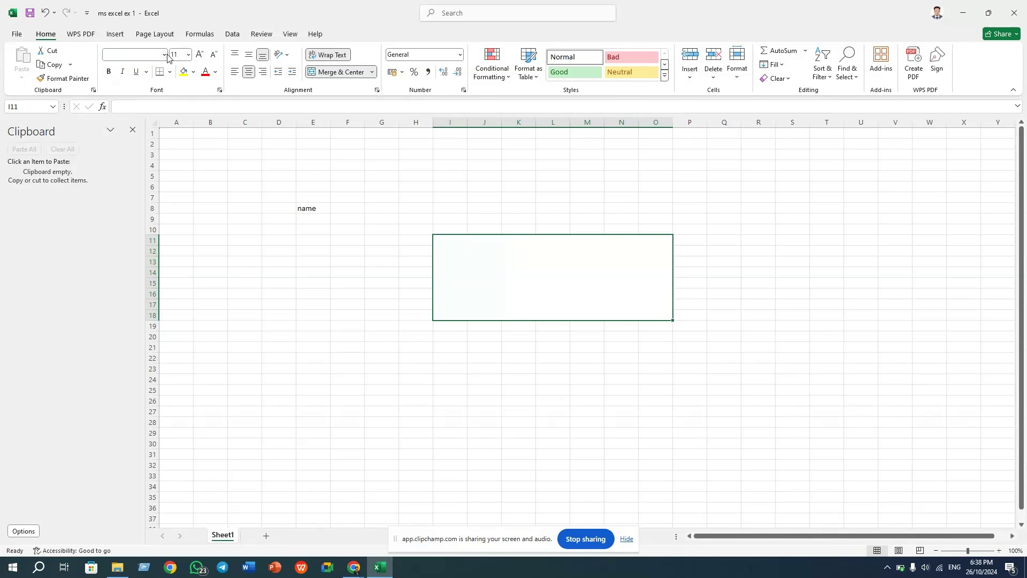
Type 'hello' into the merged cell at 18-point font size
click(187, 55)
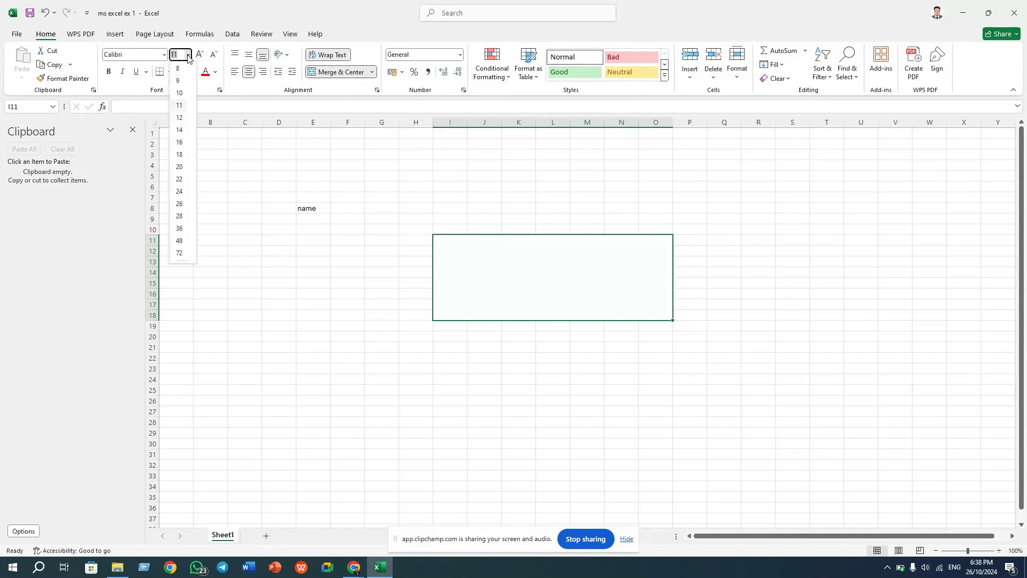
click(179, 154)
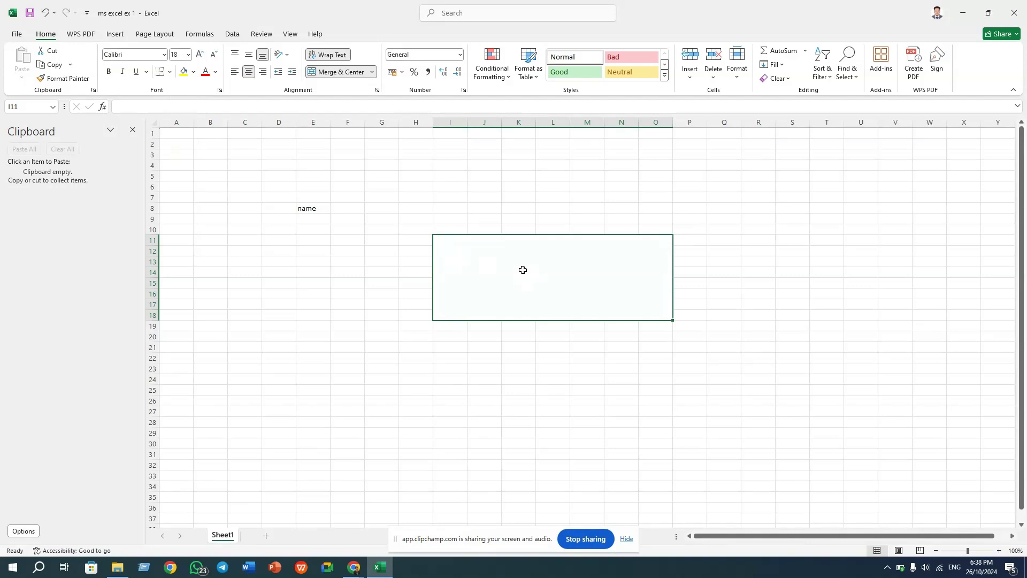
text(h)
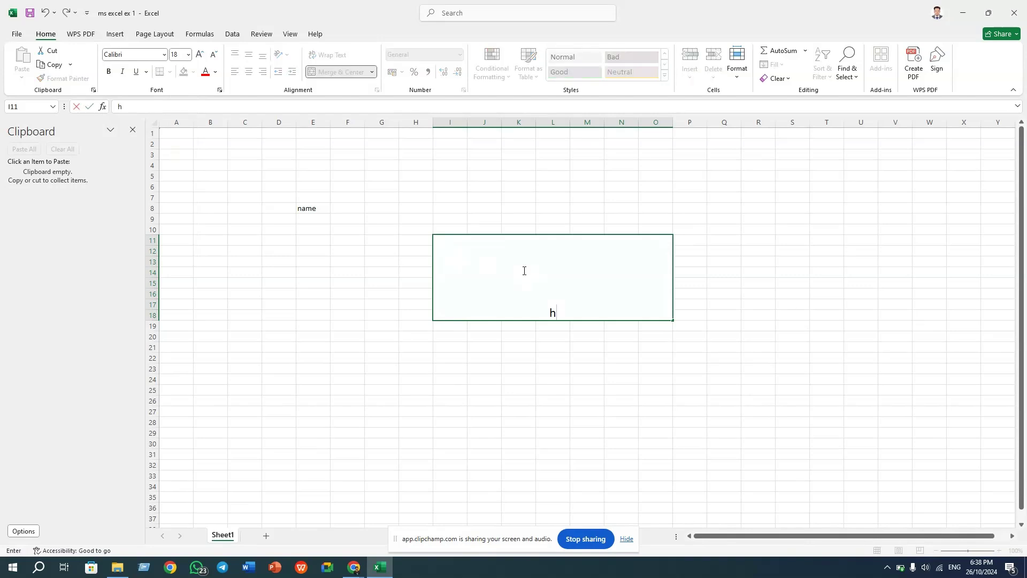
text(ello)
click(188, 56)
click(188, 56)
click(179, 180)
Select the word hello and make it 72 point
drag(571, 314, 533, 313)
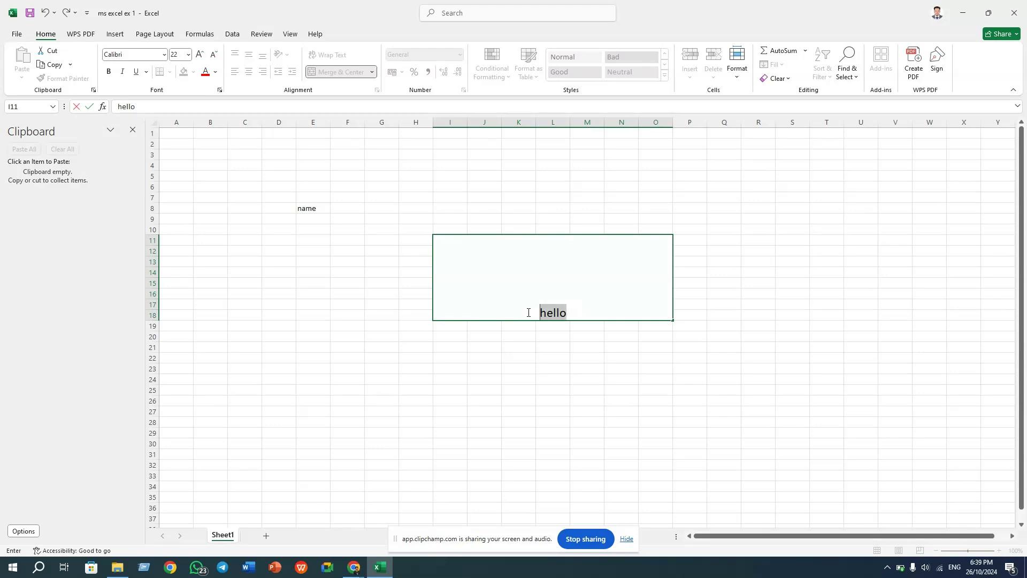
click(188, 55)
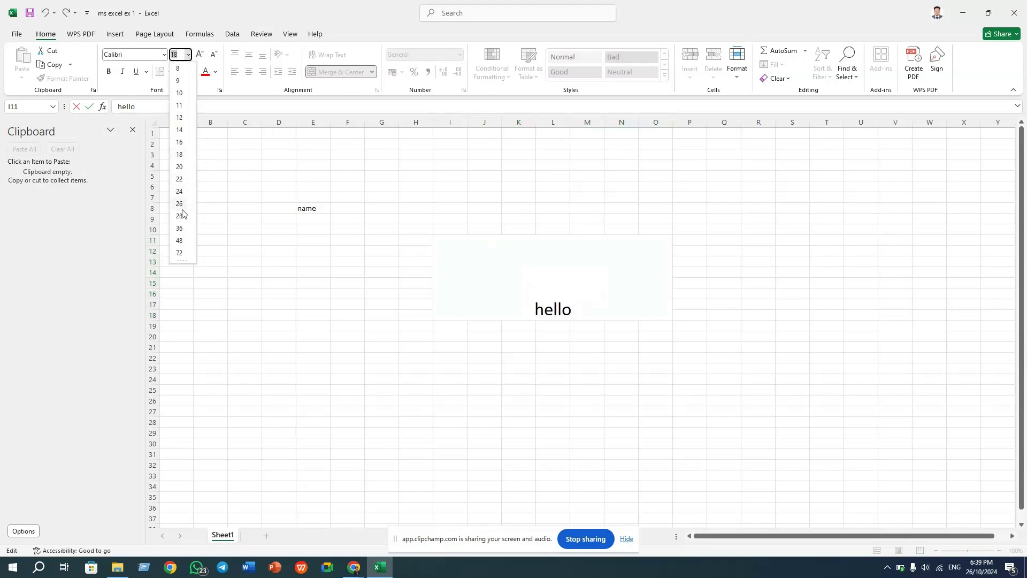
click(180, 252)
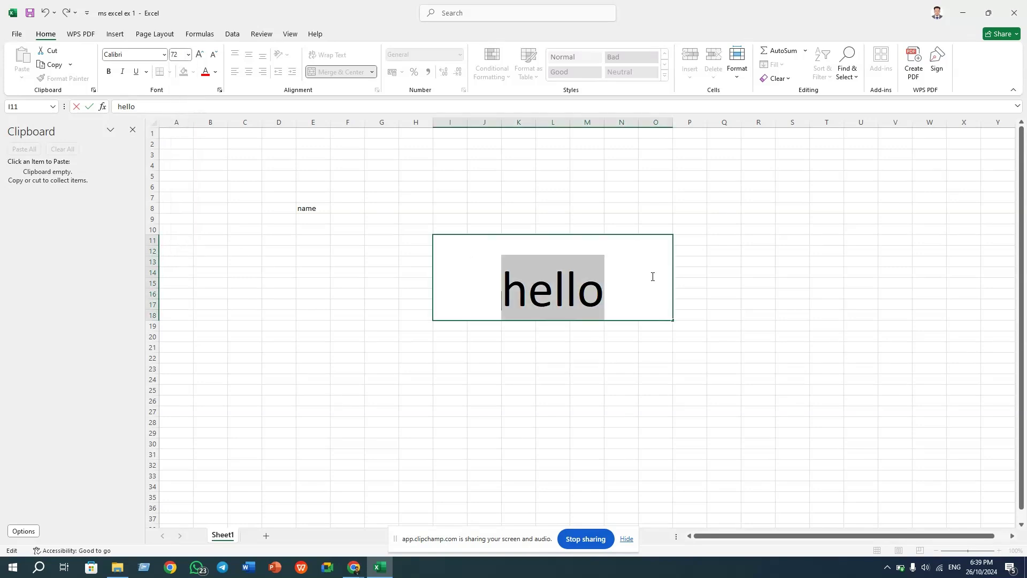
click(720, 292)
click(594, 270)
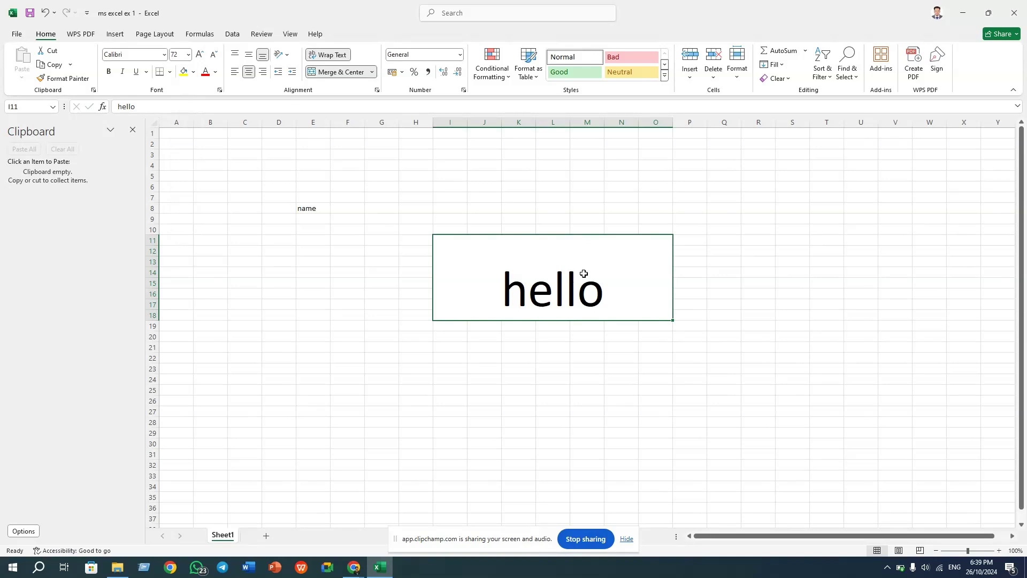
Test shrinking and re-enlarging hello, then commit it at 72 point
double_click(566, 292)
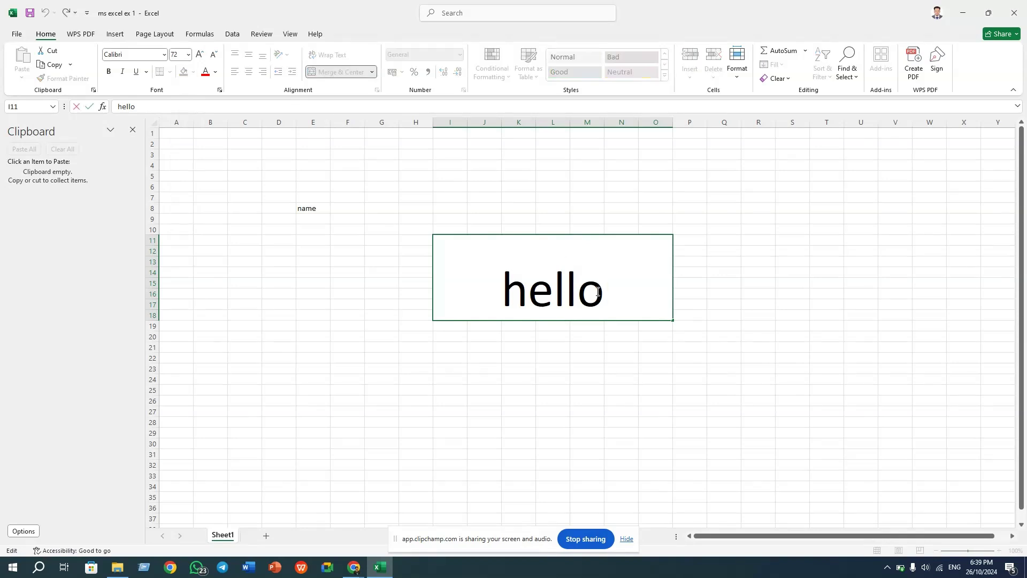
double_click(589, 292)
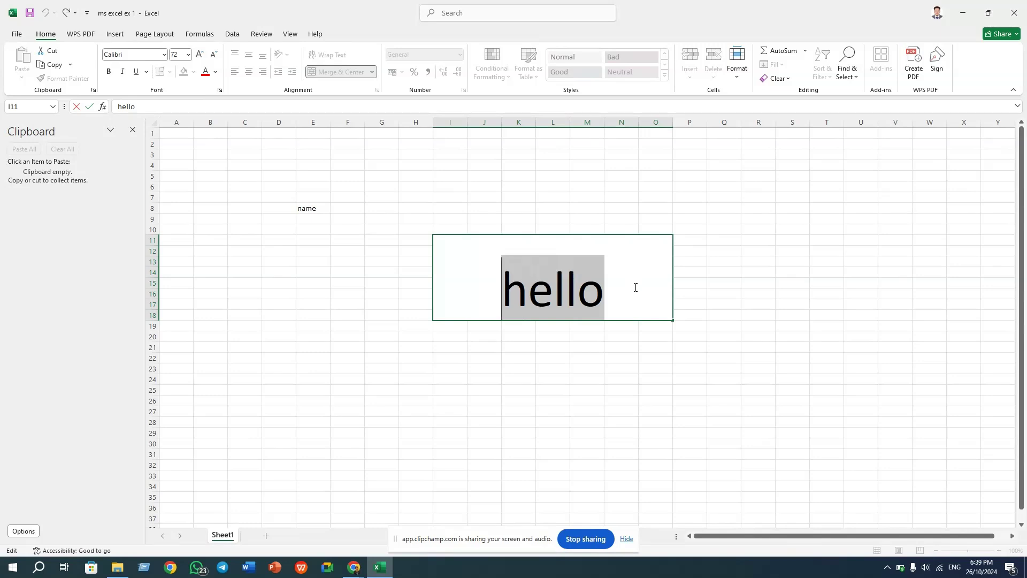
click(214, 55)
click(214, 56)
click(214, 56)
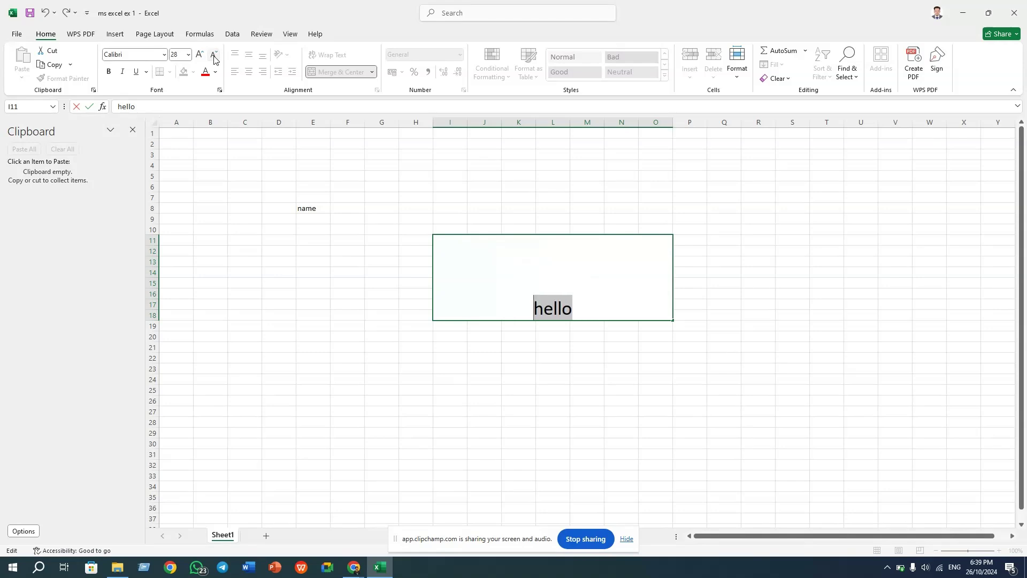
click(214, 55)
click(214, 55)
click(197, 57)
click(197, 57)
click(197, 56)
click(197, 57)
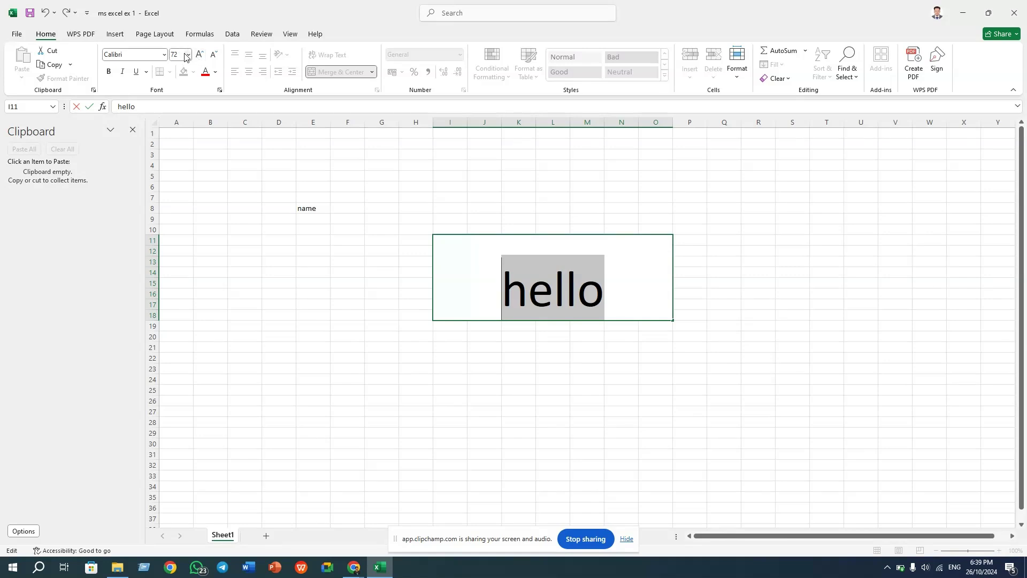
click(190, 56)
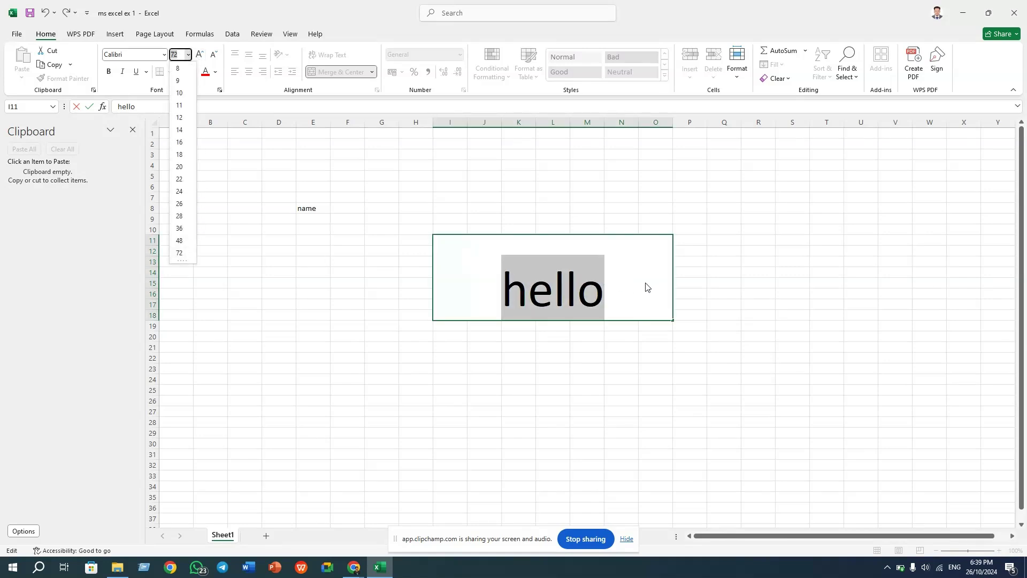
click(576, 220)
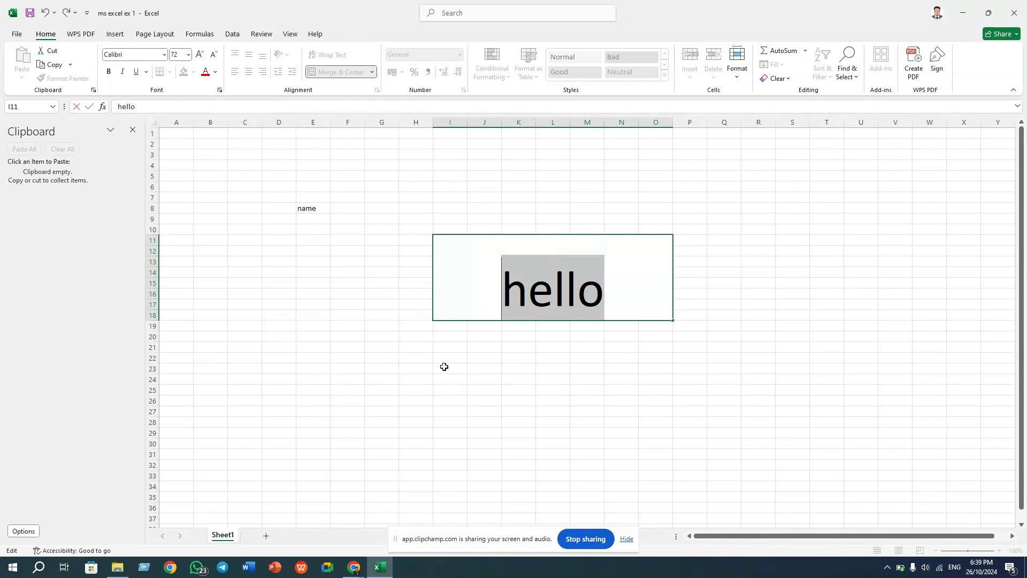
click(410, 326)
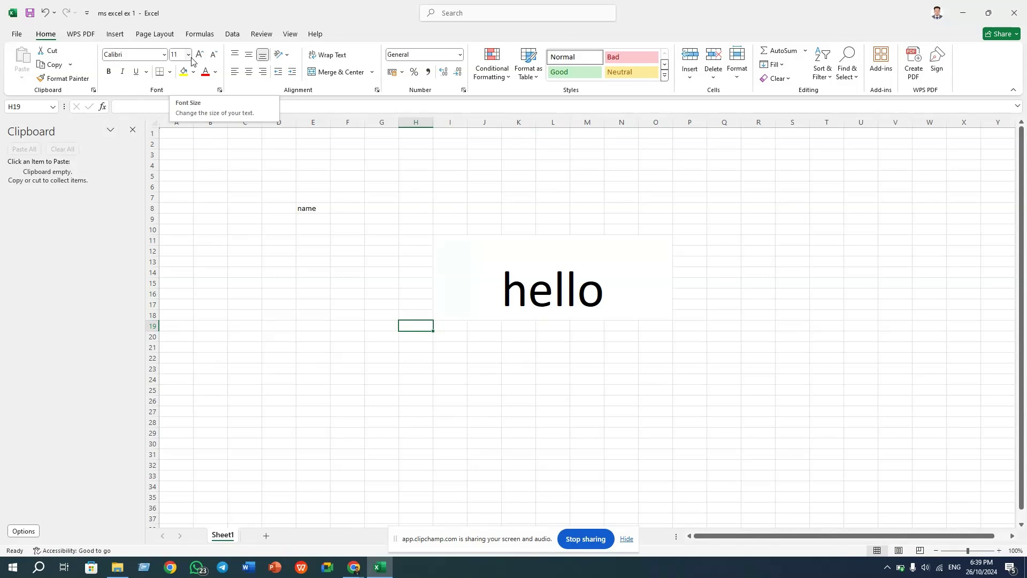
click(591, 289)
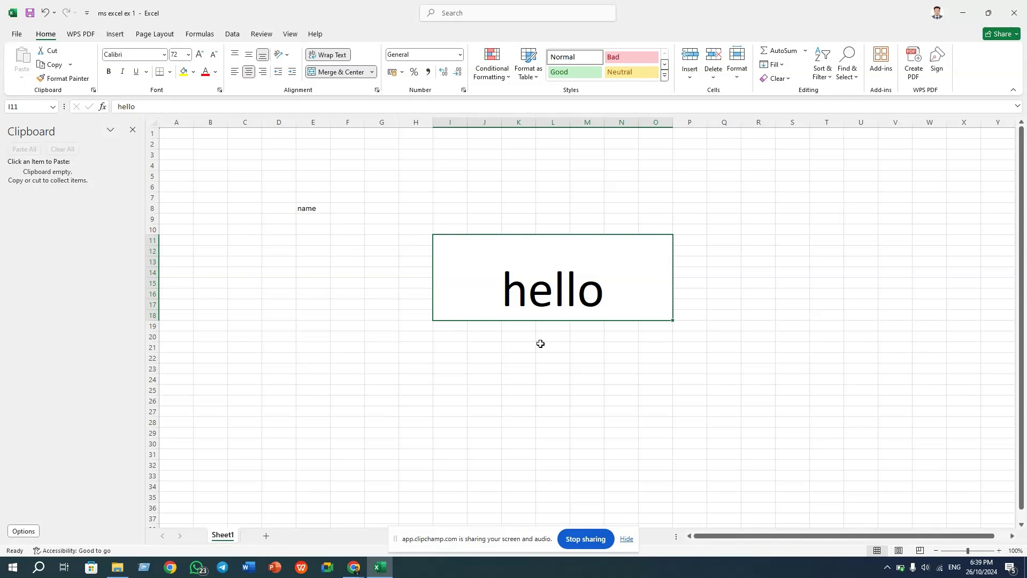
Browse the Help, Insert, Page Layout, Formulas, Data, Review and View tabs, then close the Clipboard pane
click(290, 35)
click(315, 34)
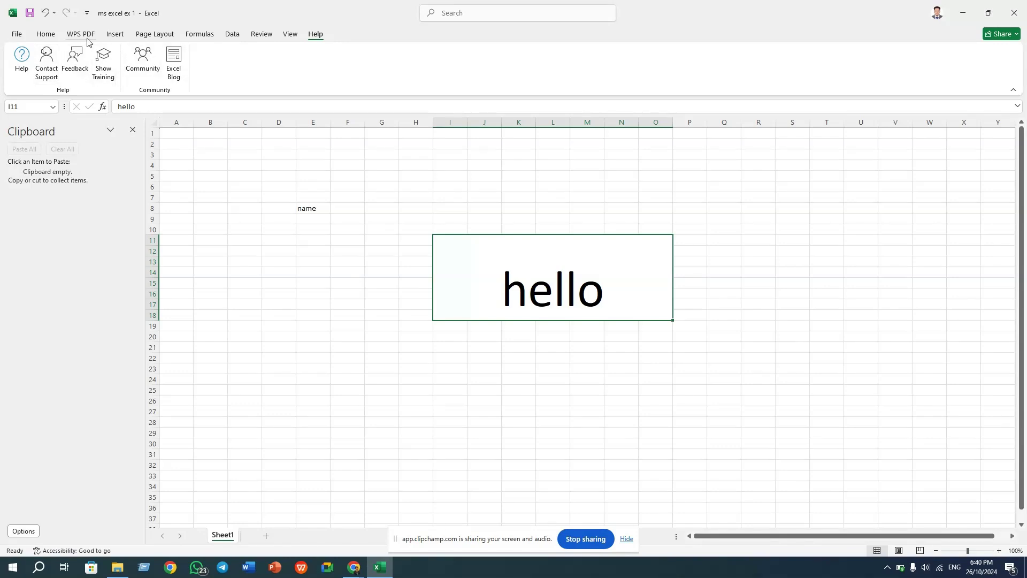
click(115, 35)
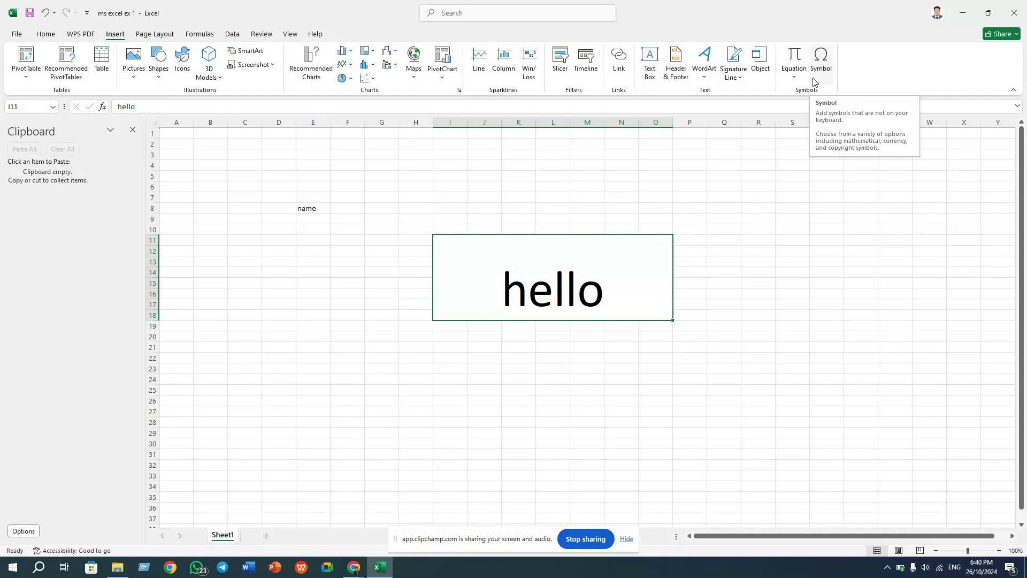
click(155, 33)
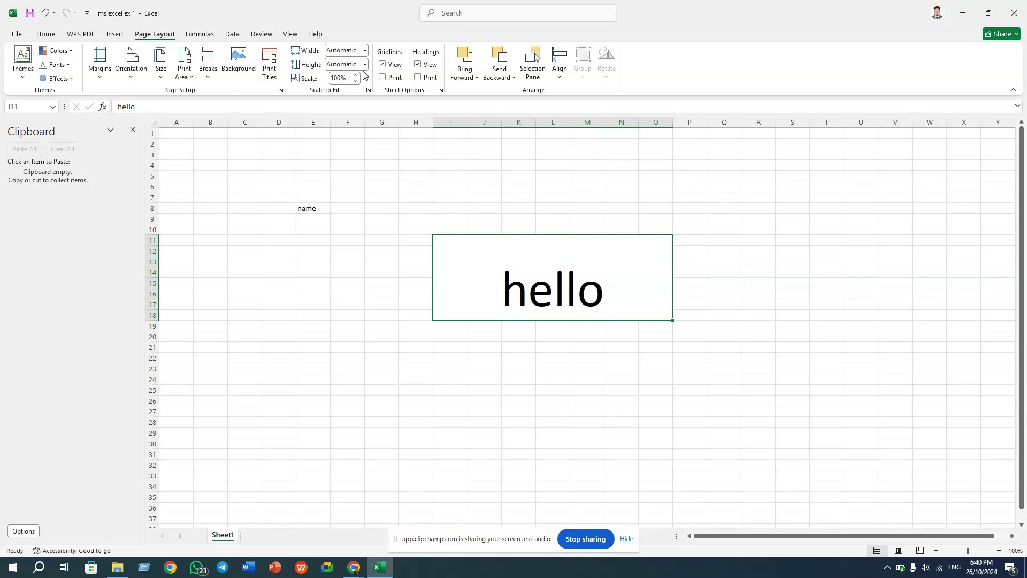
click(203, 36)
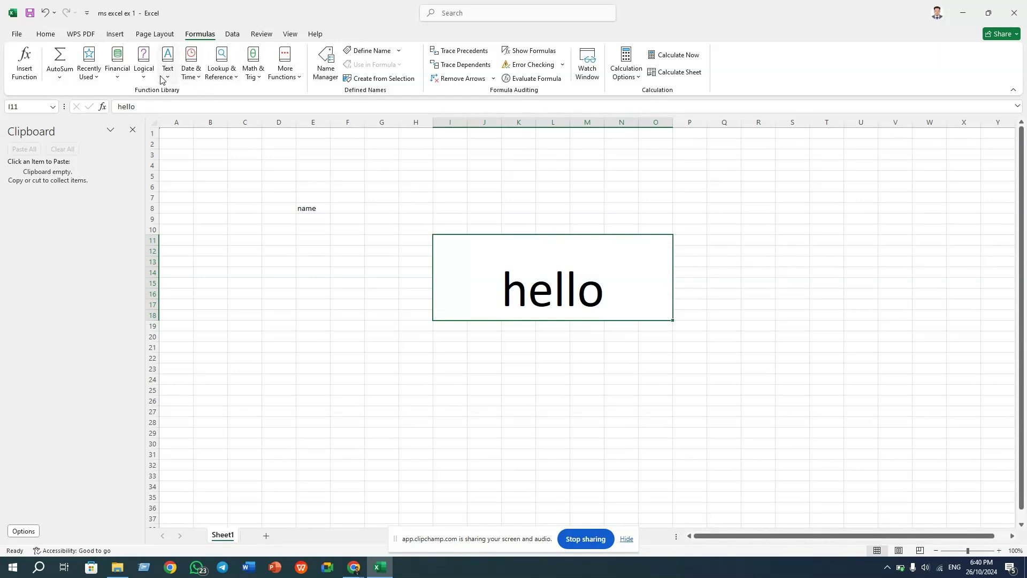
click(236, 37)
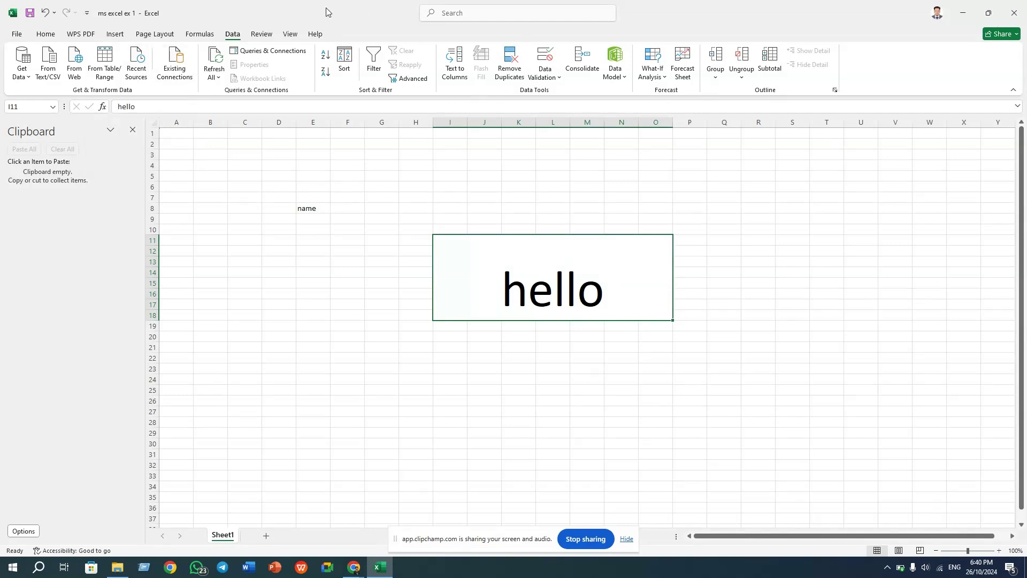
click(268, 37)
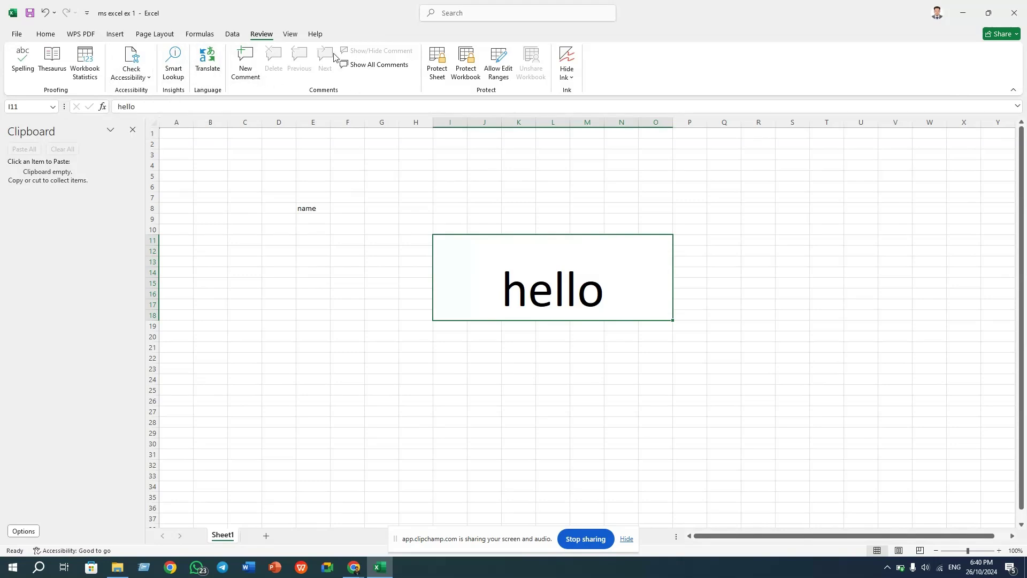
click(291, 35)
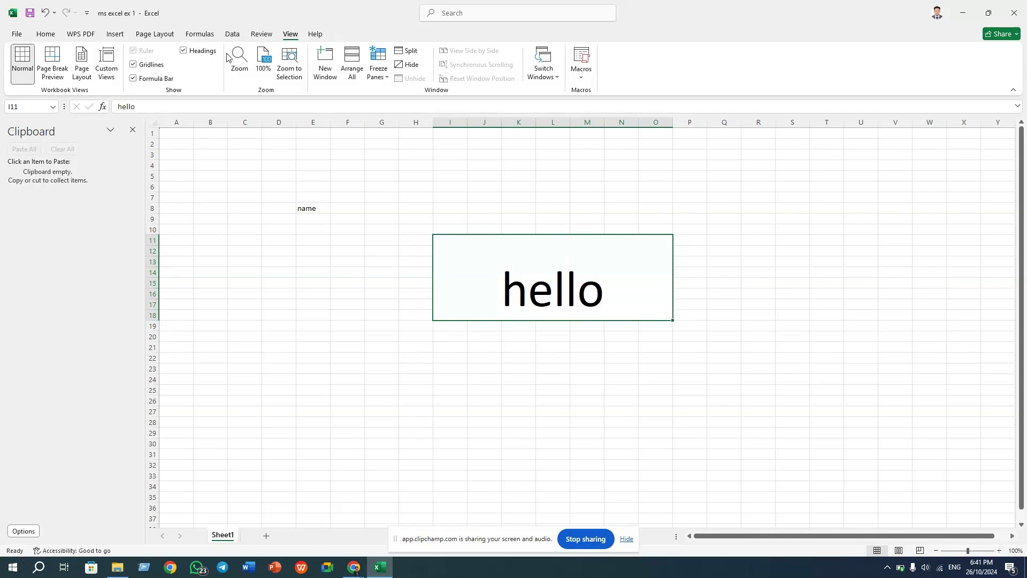
click(133, 130)
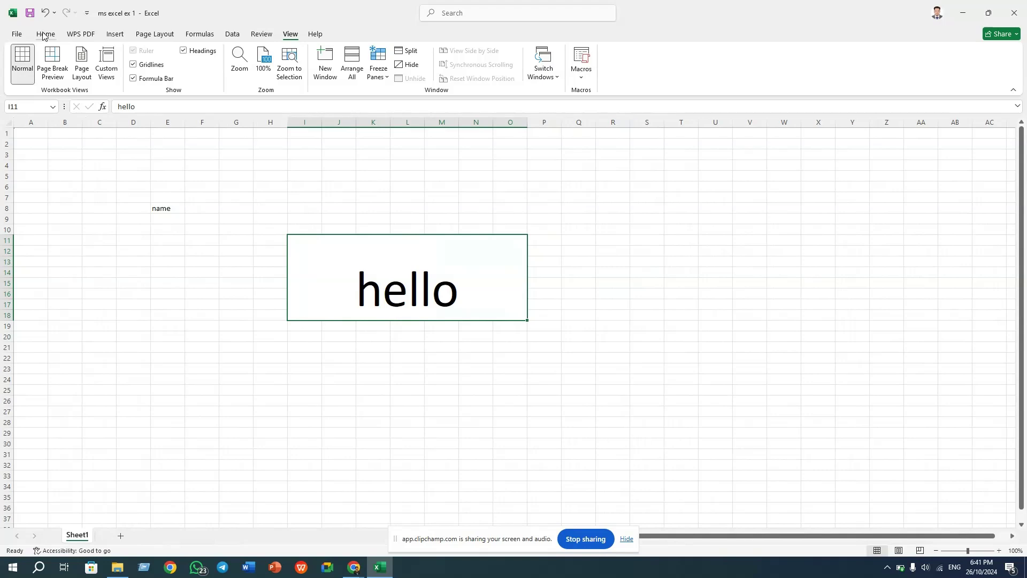
Copy the word hello from the merged cell and paste it into F18
click(46, 34)
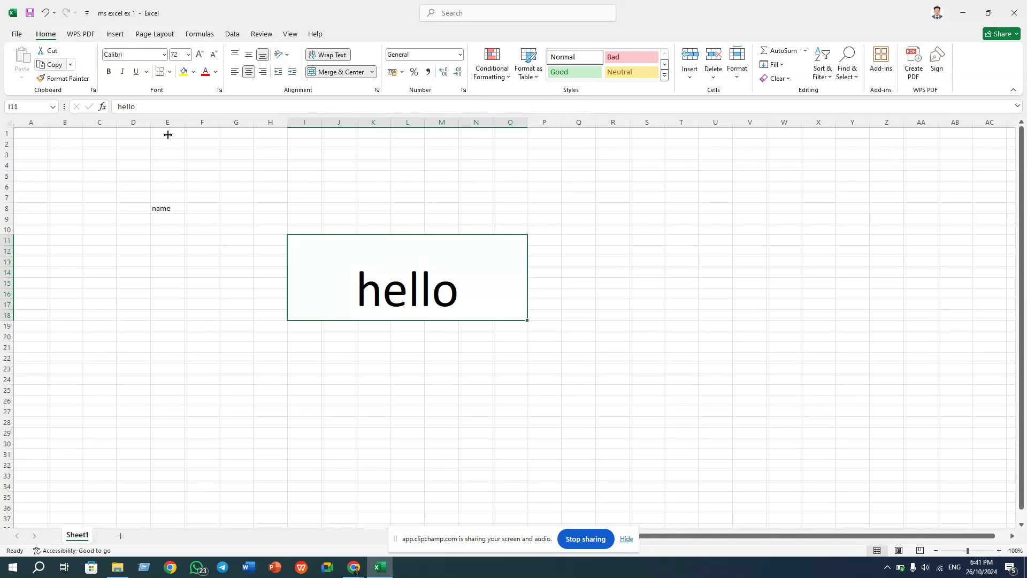
double_click(460, 289)
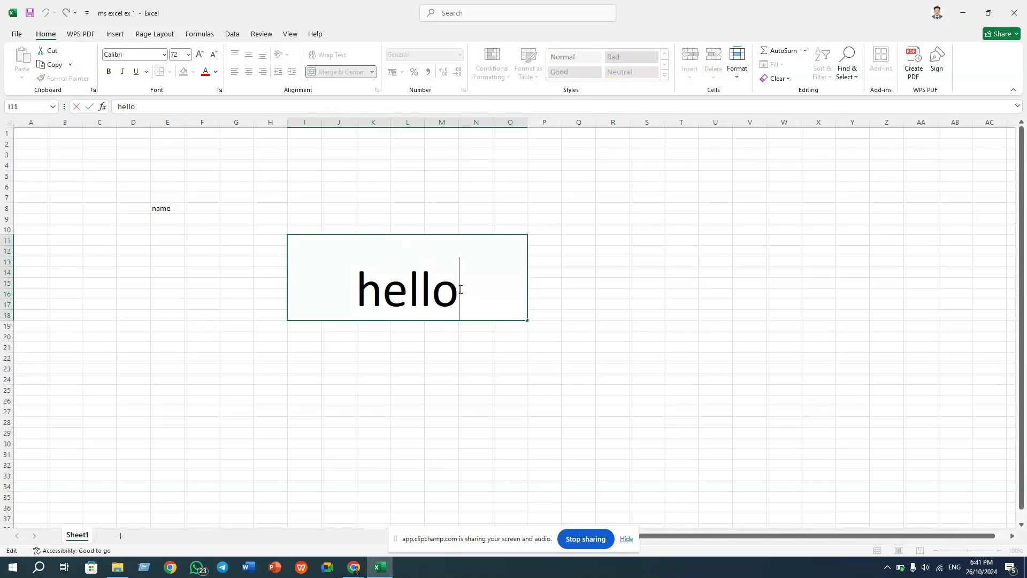
double_click(460, 290)
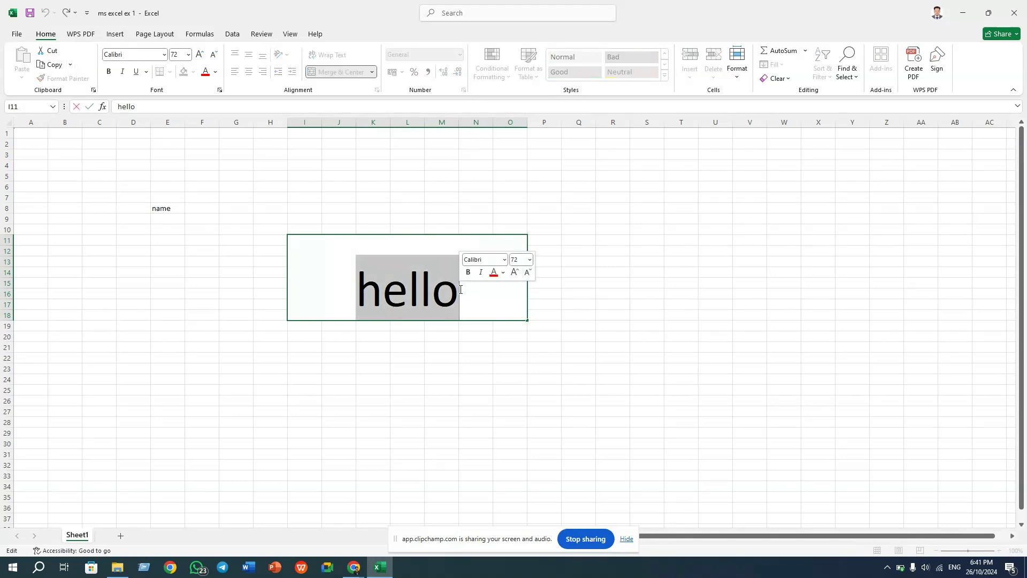
click(53, 65)
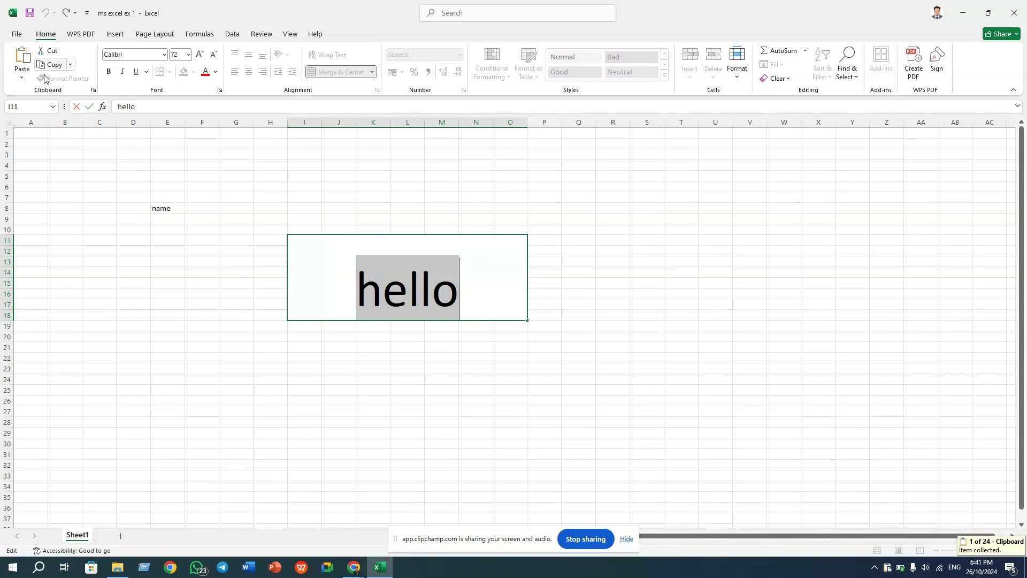
click(194, 313)
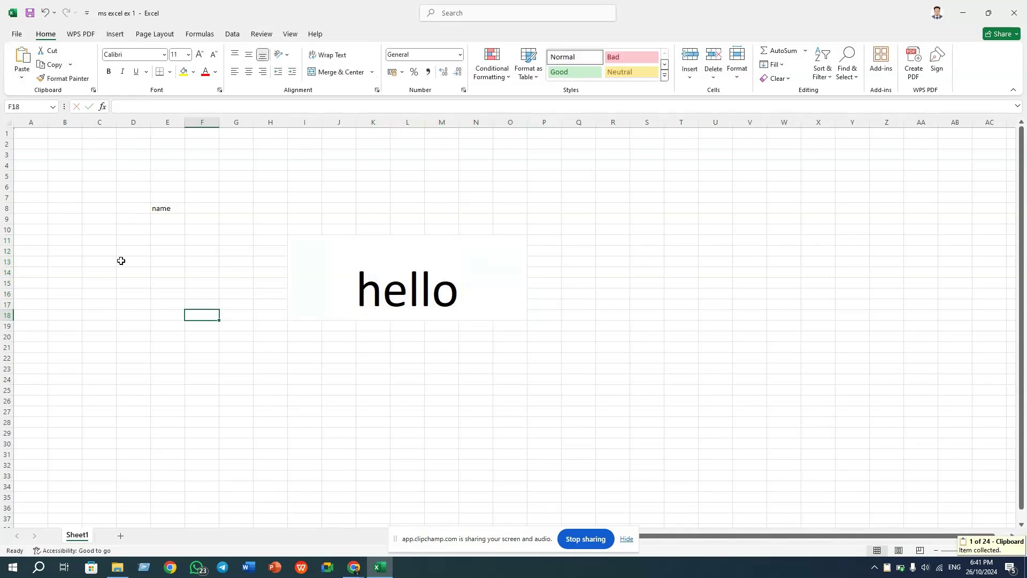
click(22, 75)
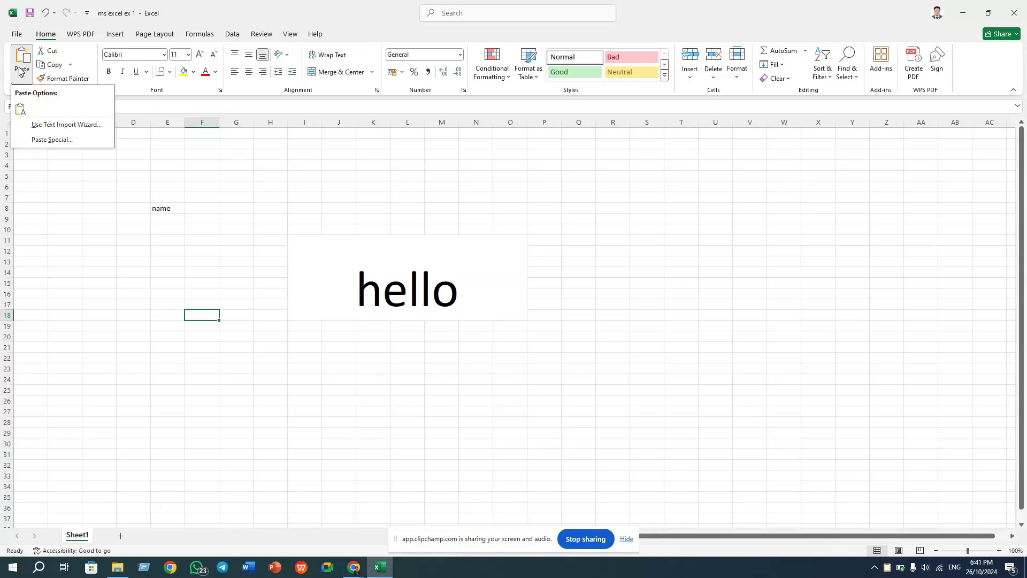
click(22, 78)
click(22, 78)
click(22, 109)
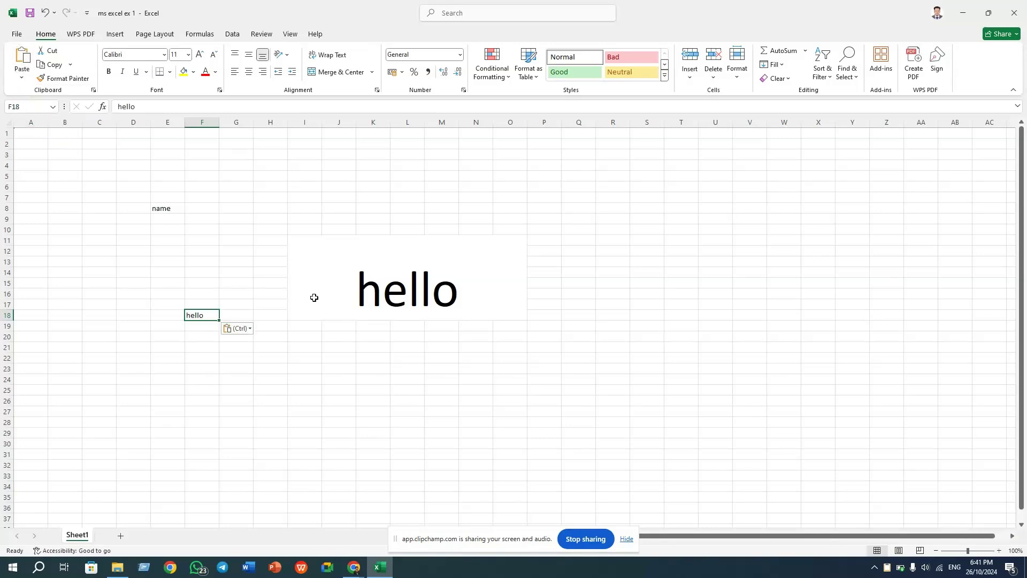
Paste further copies of hello into cells R11 and Q16
click(509, 307)
click(624, 240)
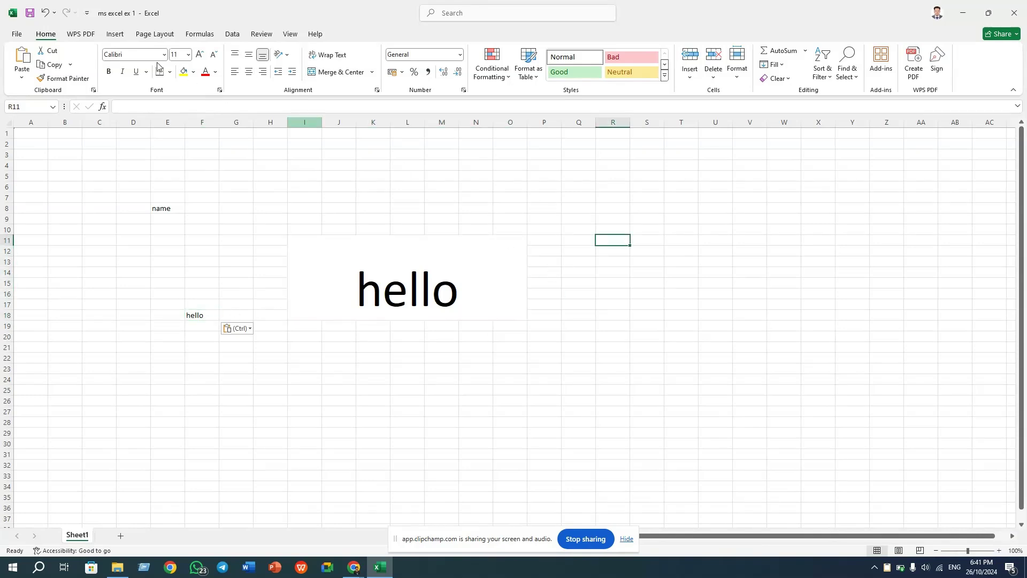
click(20, 80)
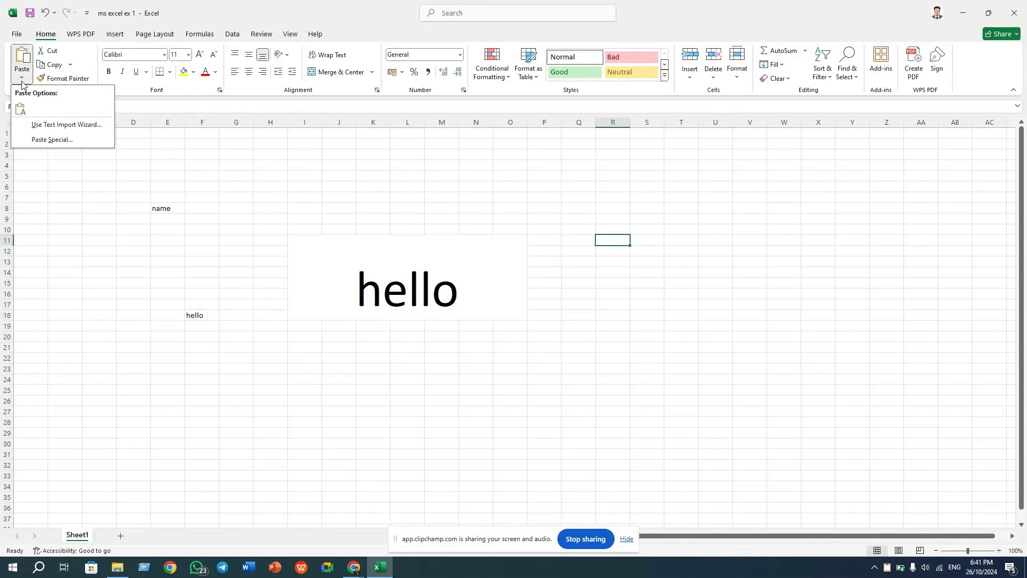
click(17, 112)
click(586, 297)
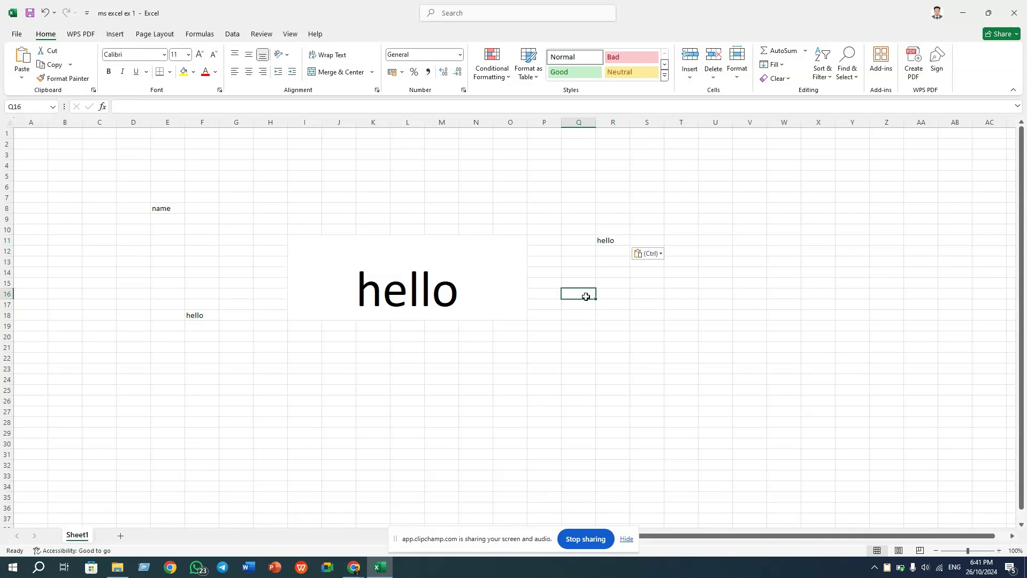
key(ctrl+v)
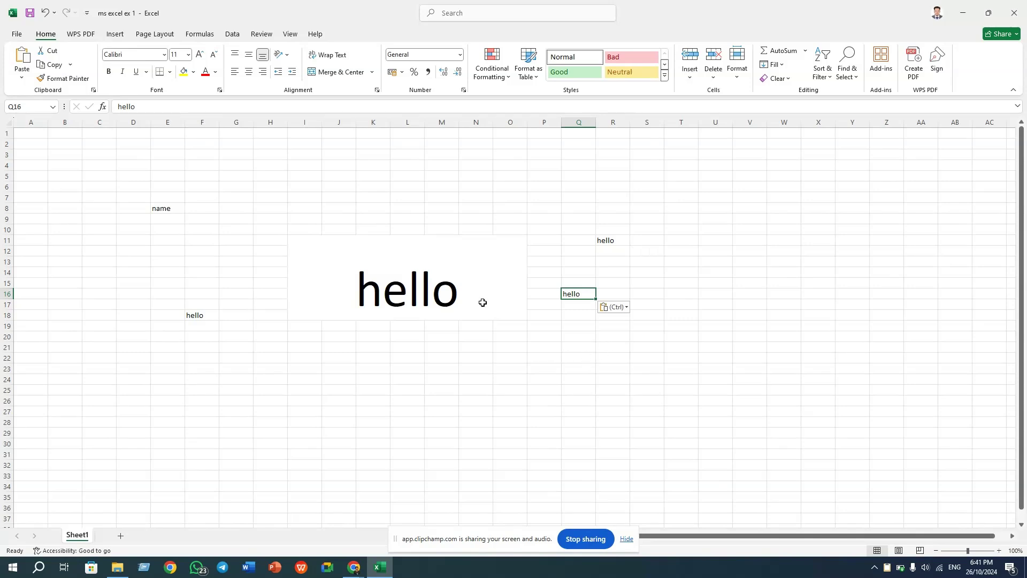
Delete the hello copies from Q16 and R11, leaving only F18
click(57, 52)
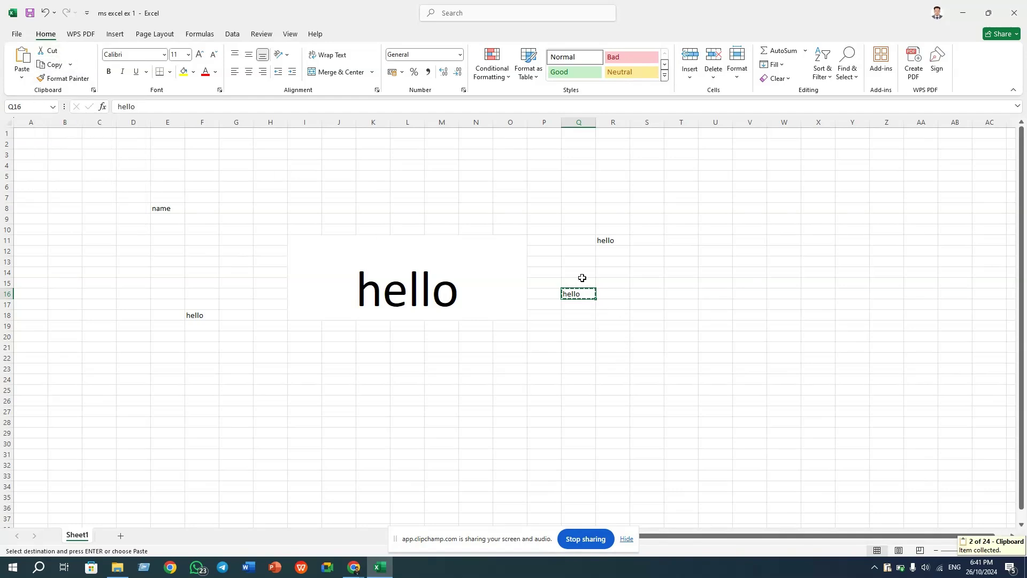
key(Escape)
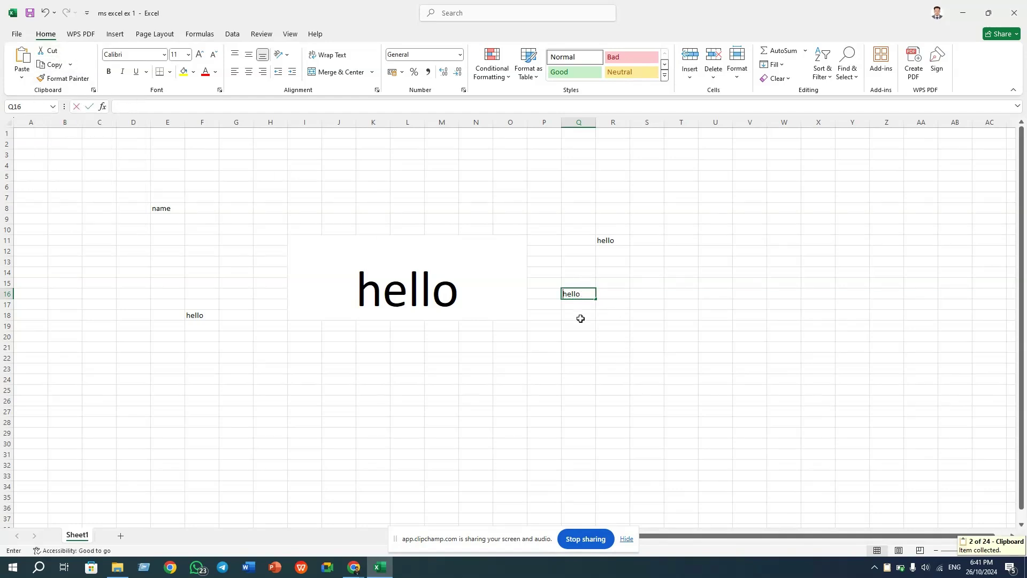
key(BackSpace)
click(608, 240)
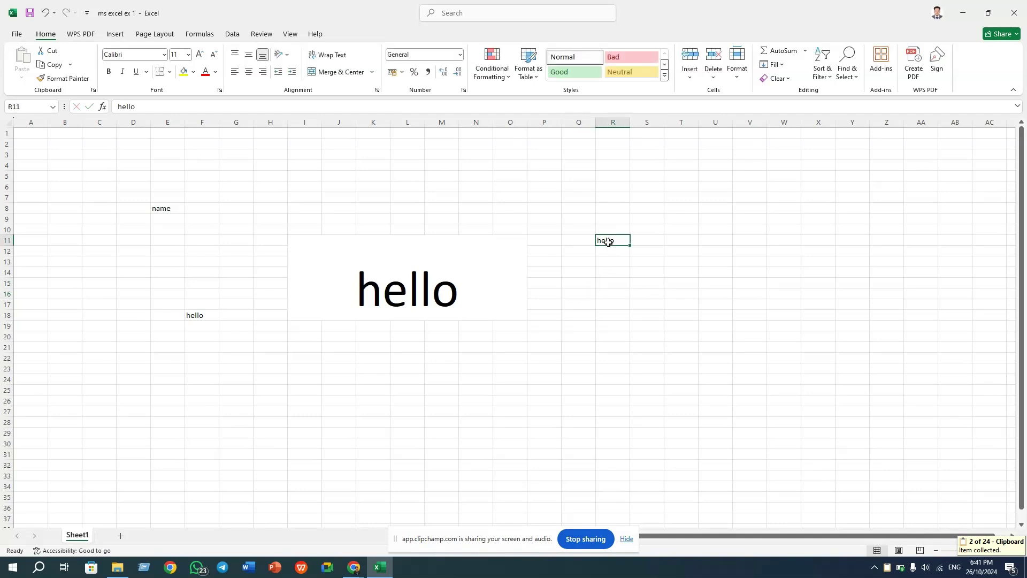
key(BackSpace)
click(389, 293)
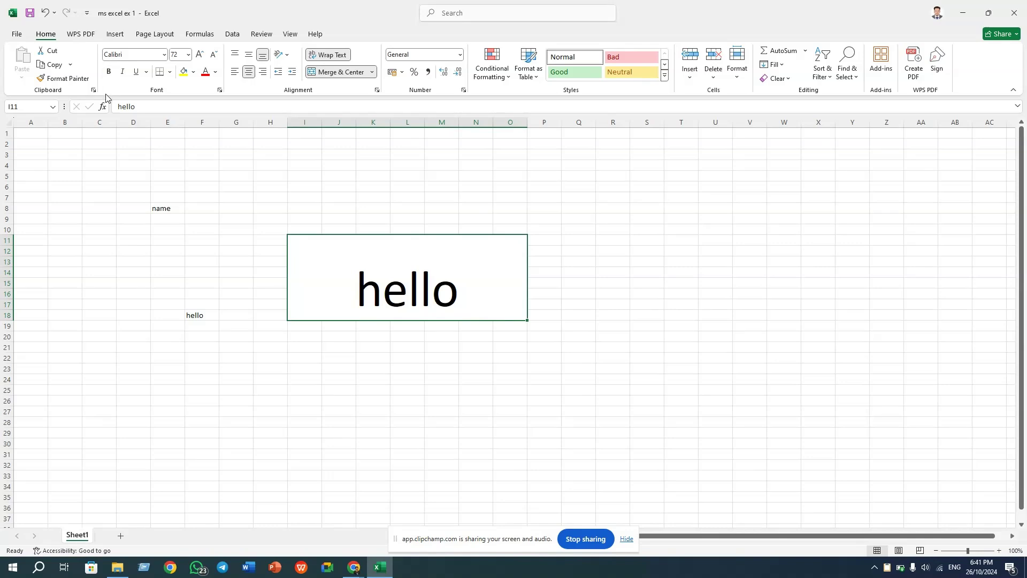
click(70, 79)
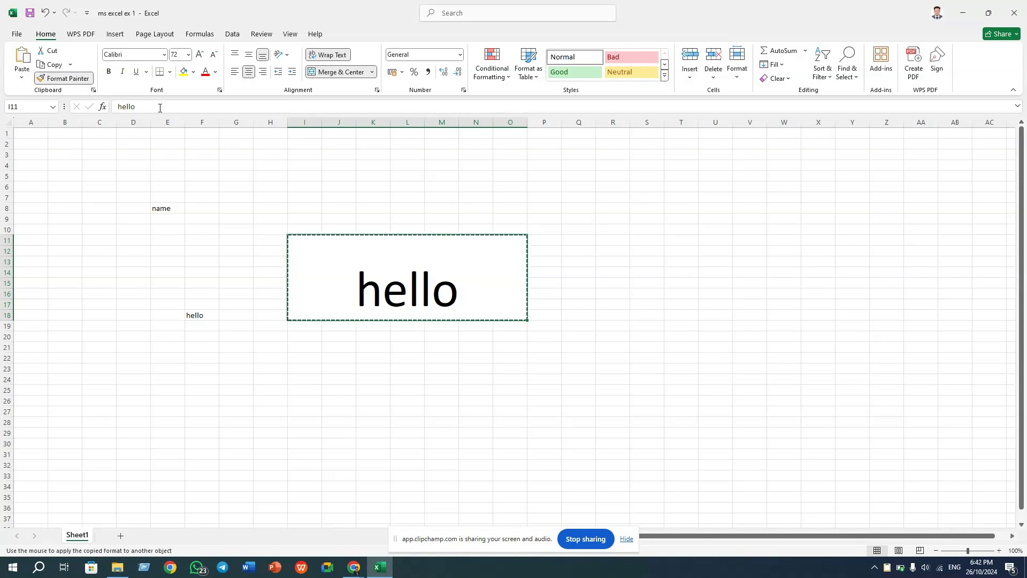
click(455, 302)
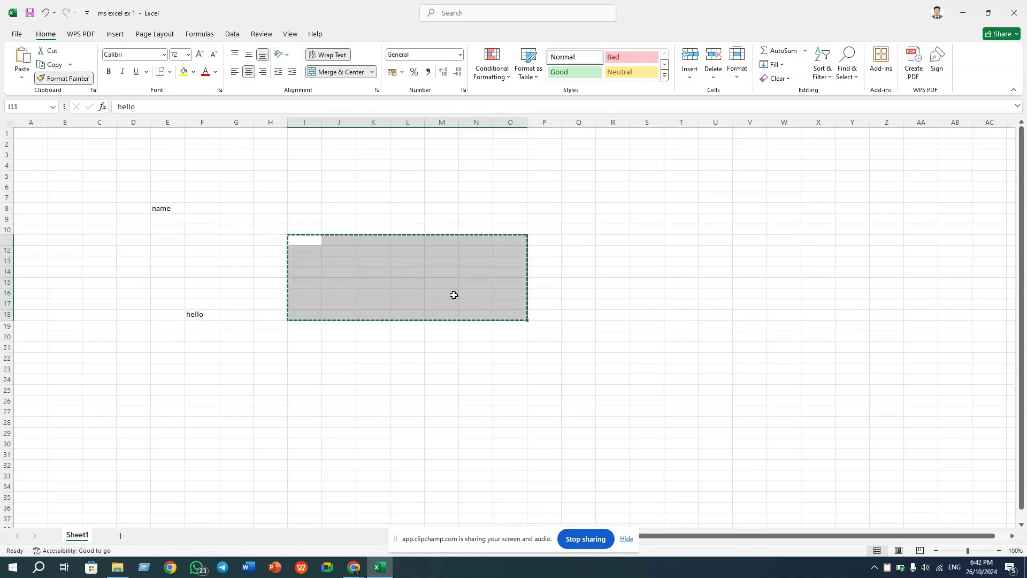
click(589, 229)
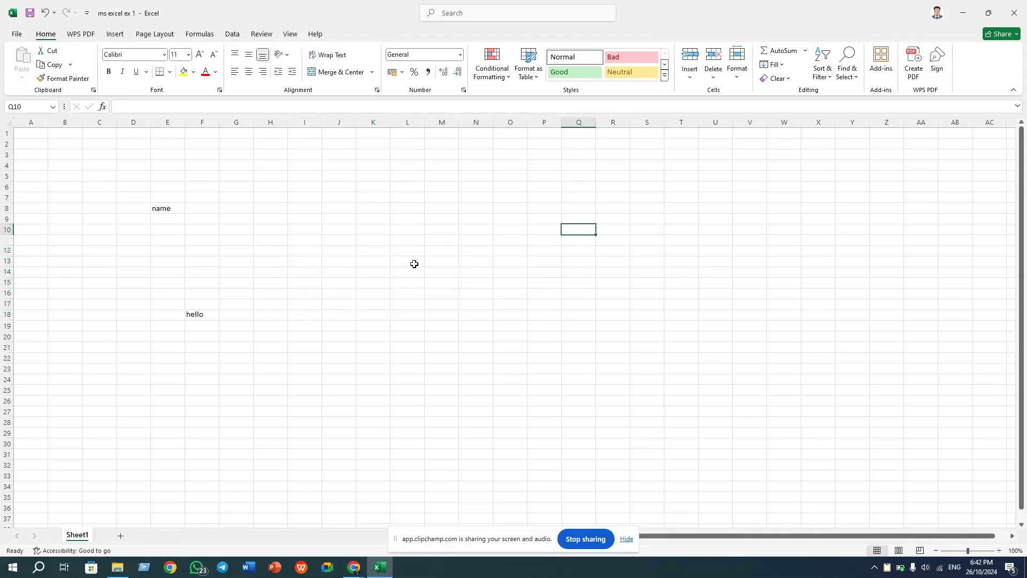
key(ctrl+z)
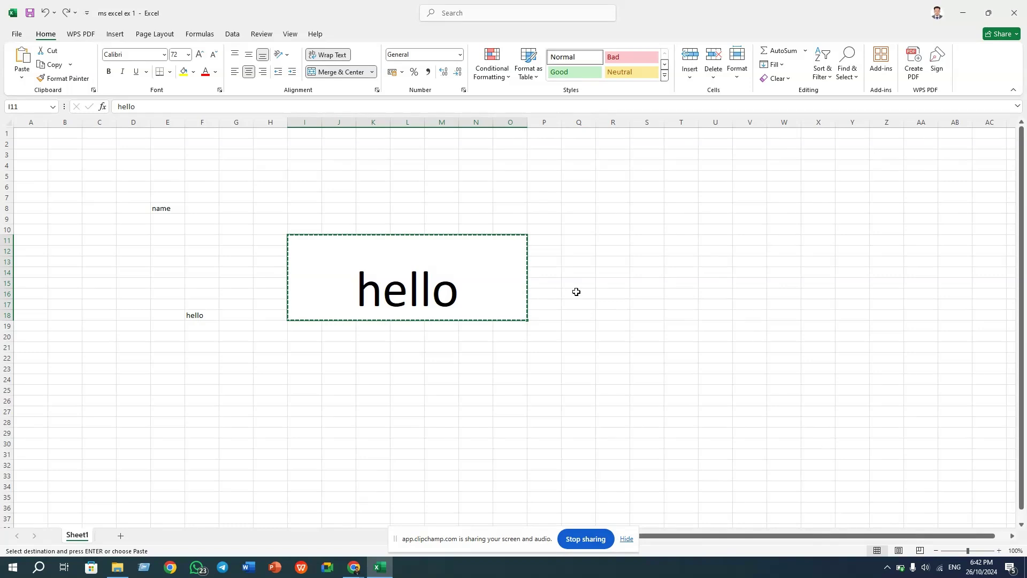
click(577, 291)
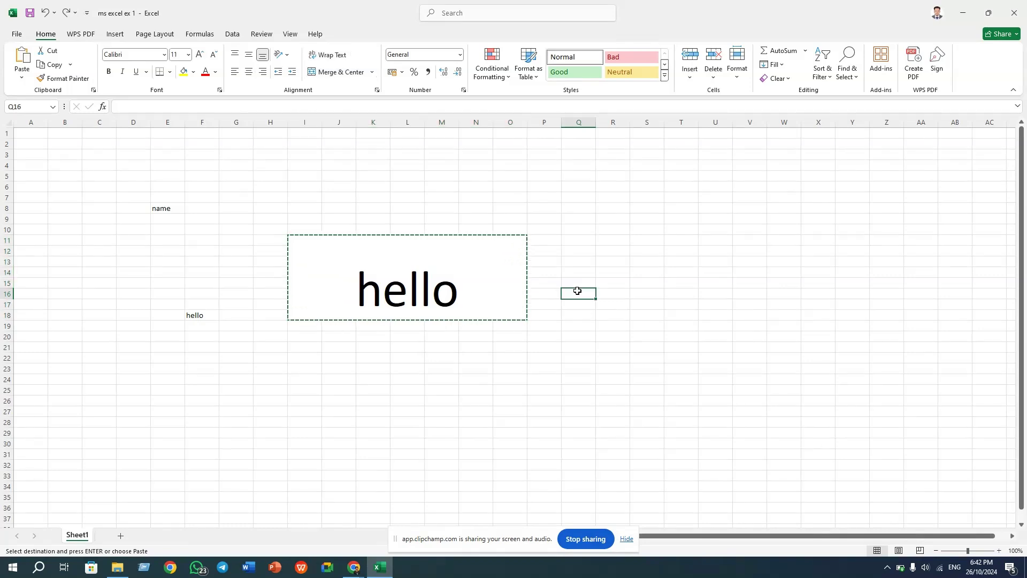
click(651, 252)
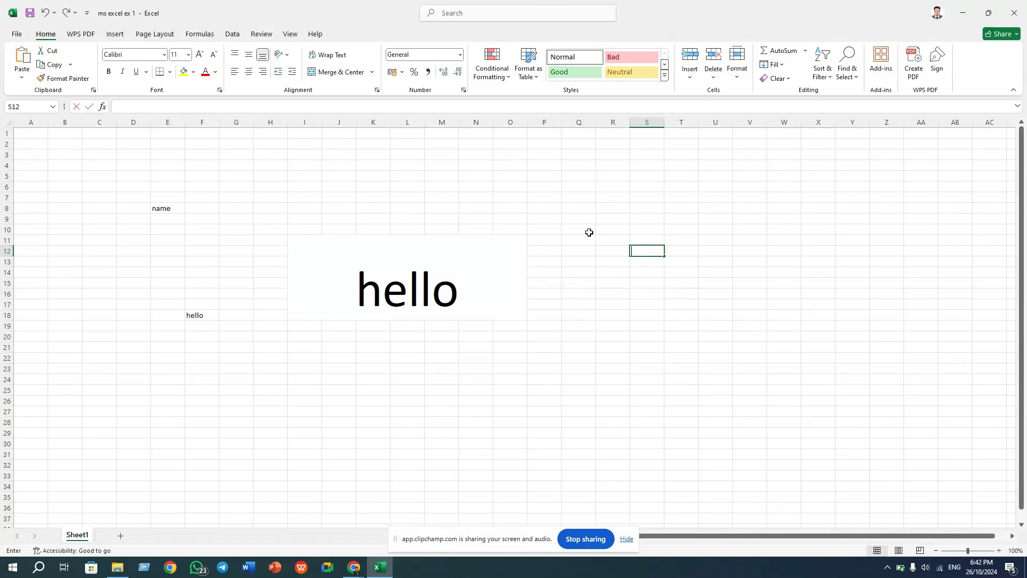
click(551, 275)
drag(615, 219, 765, 350)
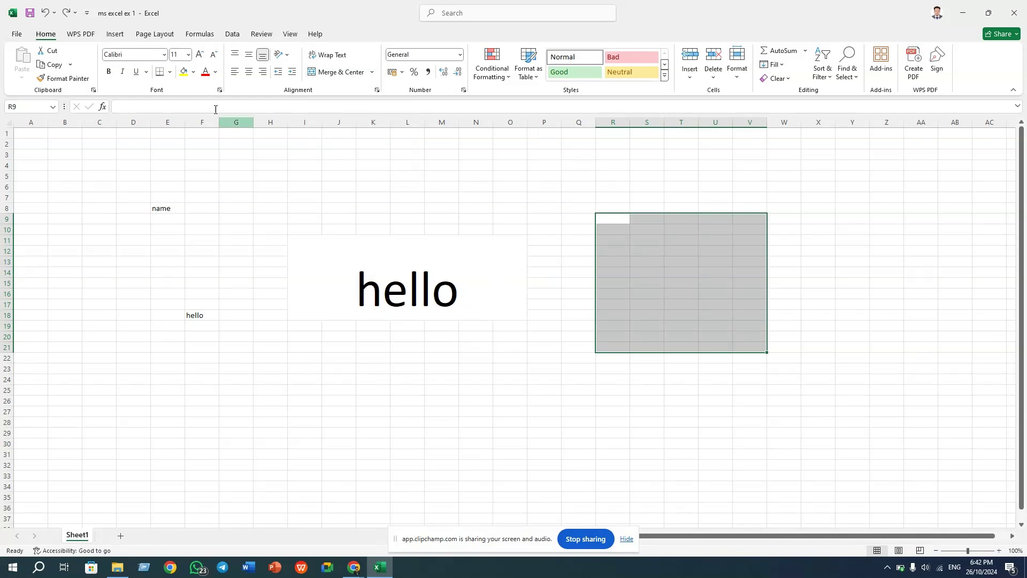
Turn R9:V21 into a banded table with headers Column1 to Column5, checking the Column1 filter
click(118, 35)
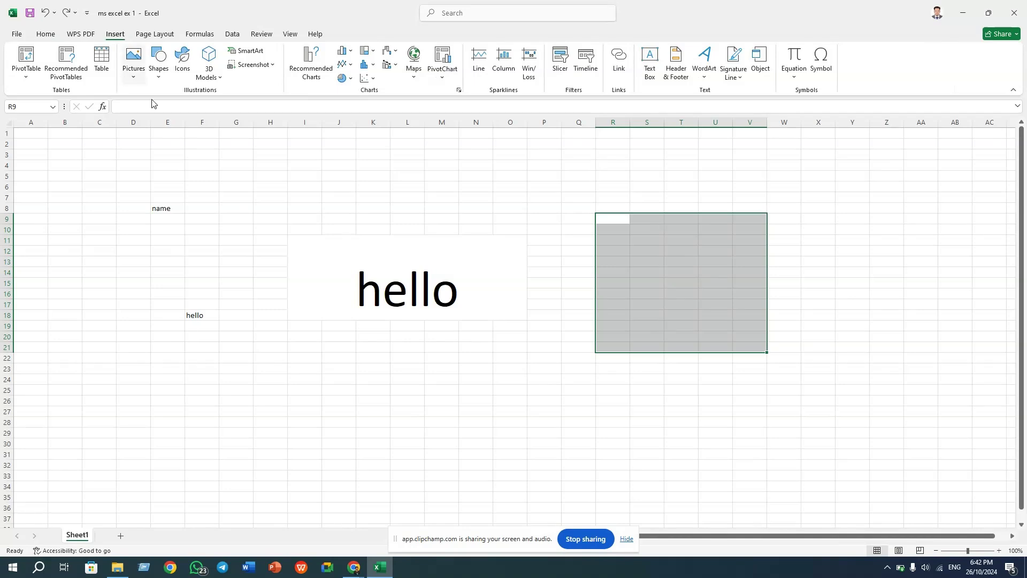
click(103, 66)
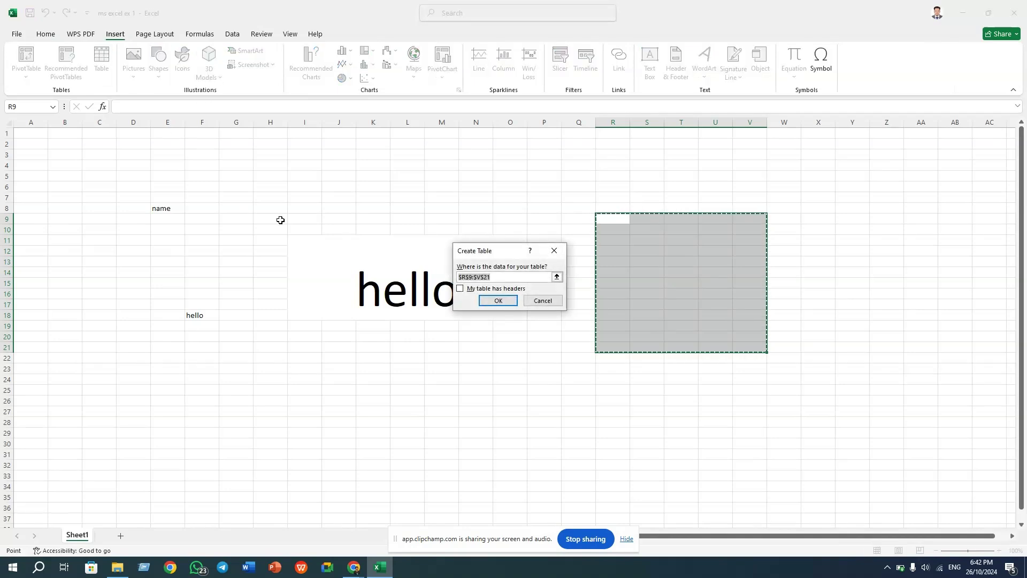
click(498, 300)
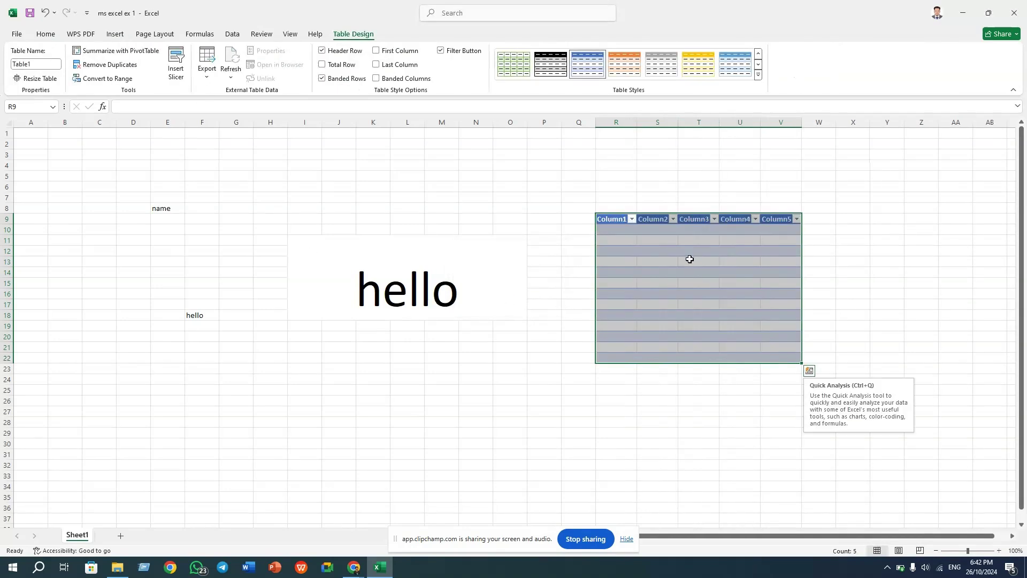
click(803, 256)
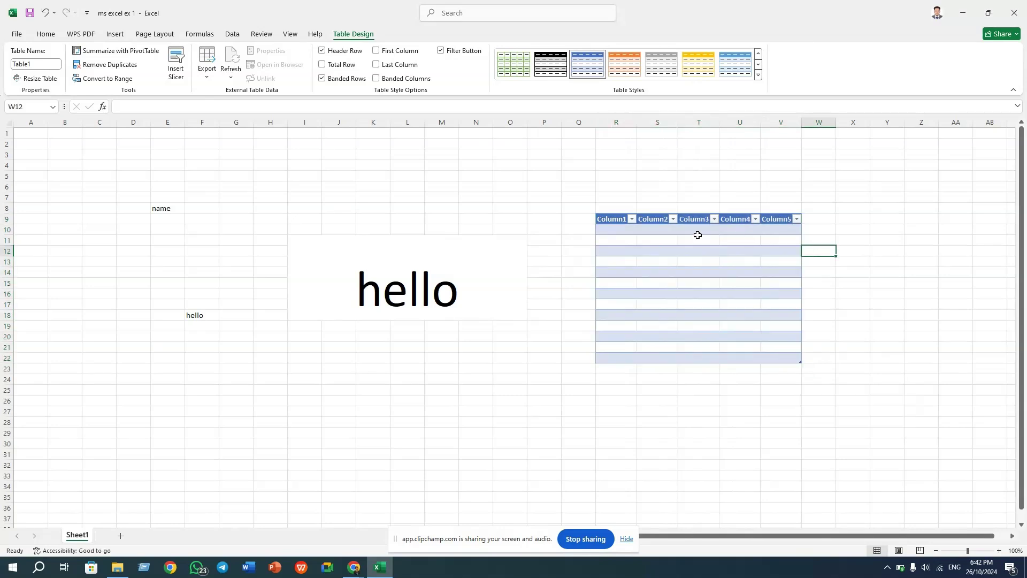
click(632, 219)
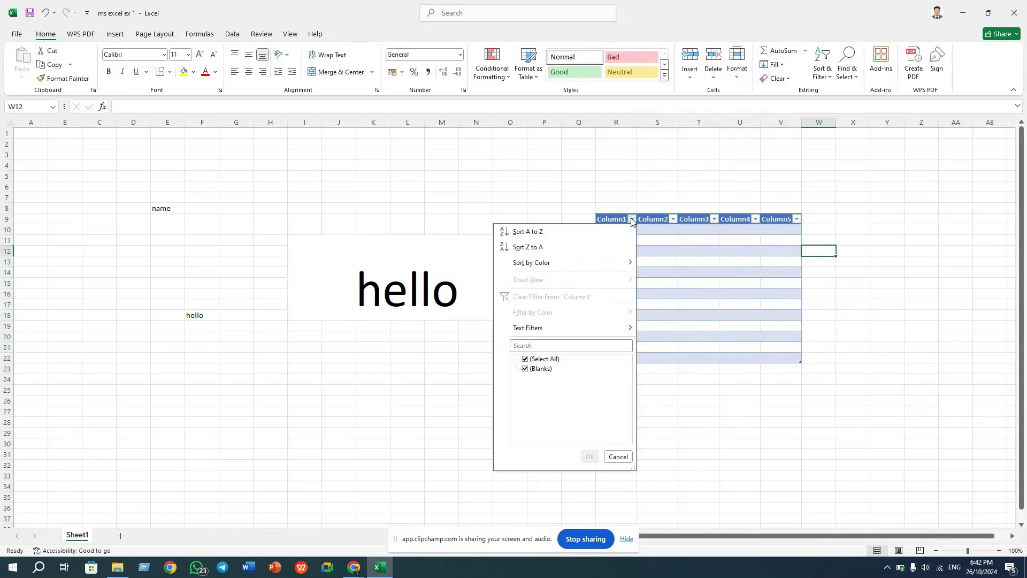
click(691, 208)
click(706, 219)
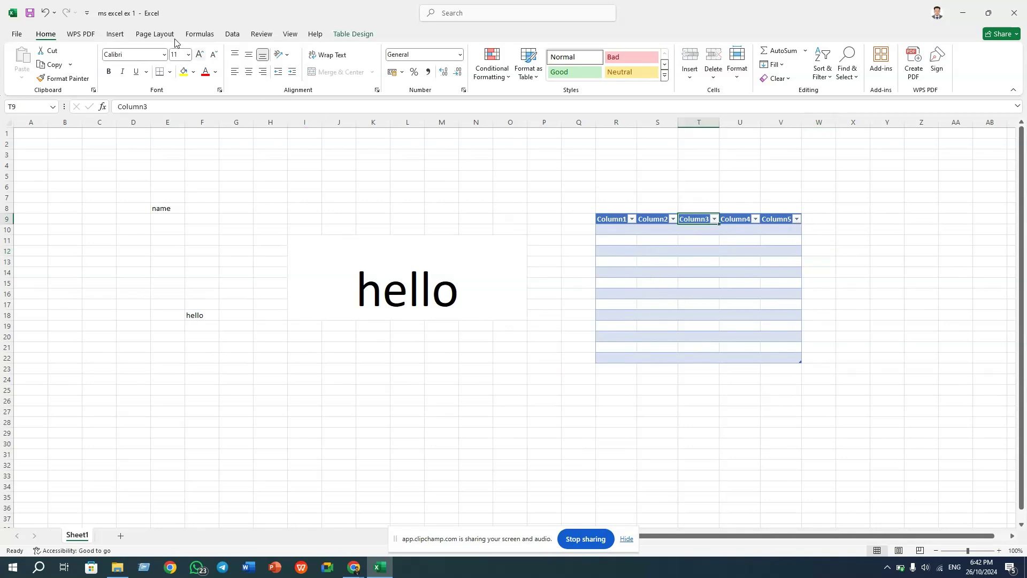
click(115, 36)
Insert the portrait photo from the Downloads folder onto the sheet
click(137, 78)
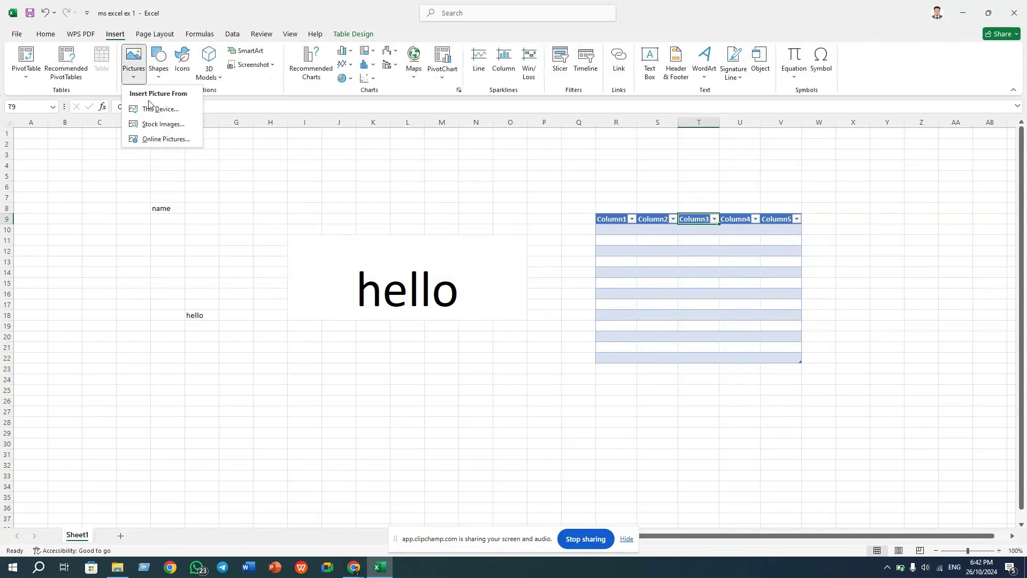
click(154, 105)
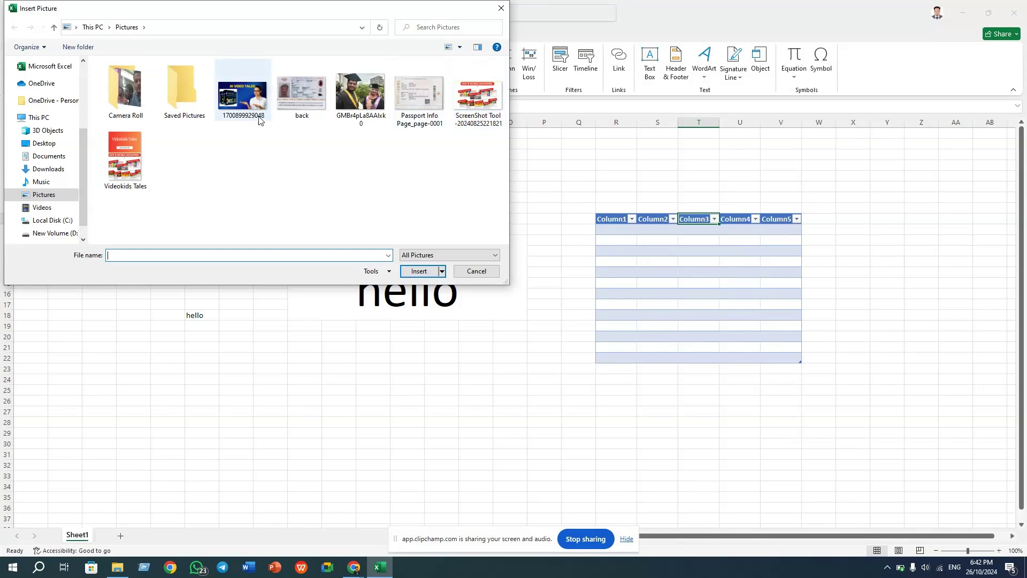
click(49, 169)
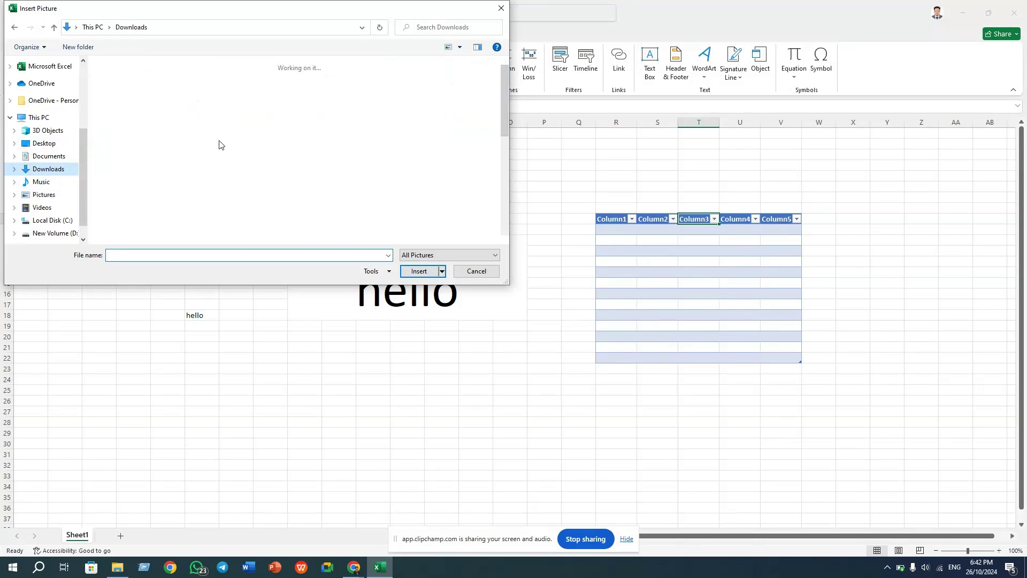
scroll(235, 171, down, 5)
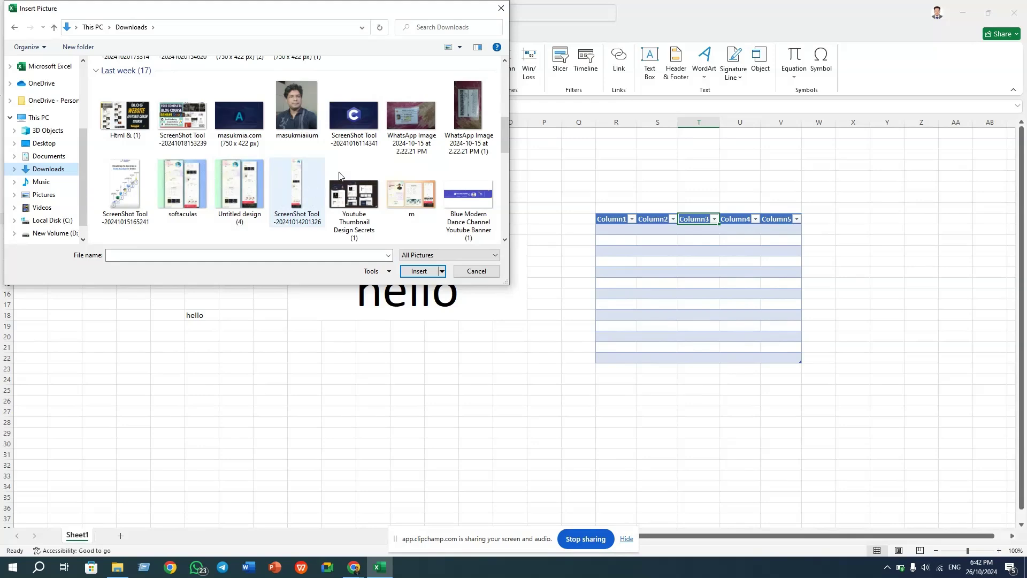
click(310, 107)
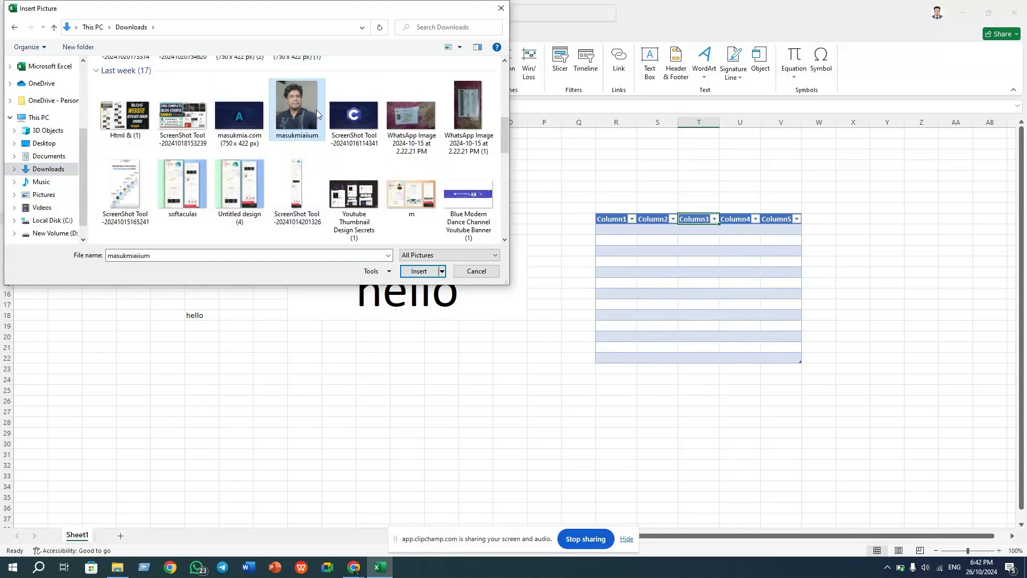
click(422, 271)
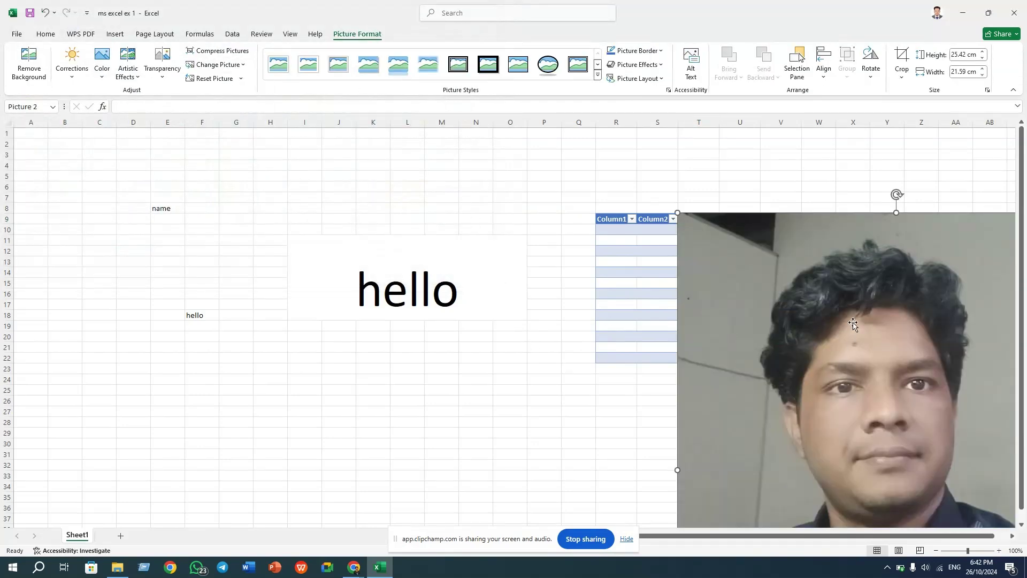
Shrink the photo to 5.88 × 4.99 cm over columns F–H and apply Reflected Rounded Rectangle
drag(676, 213, 821, 381)
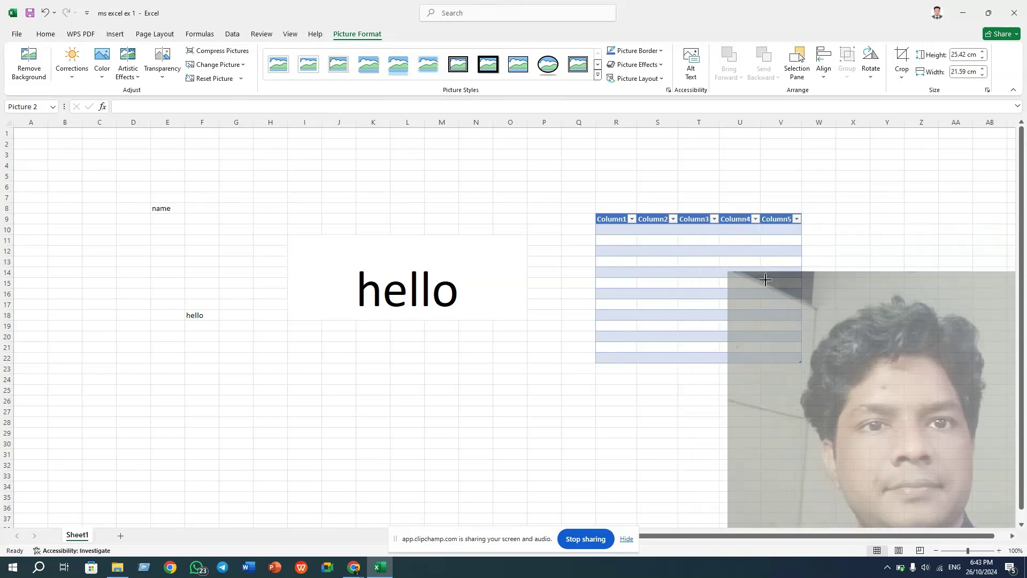
mouse_move(950, 433)
mouse_down()
mouse_move(456, 304)
mouse_move(198, 218)
mouse_up()
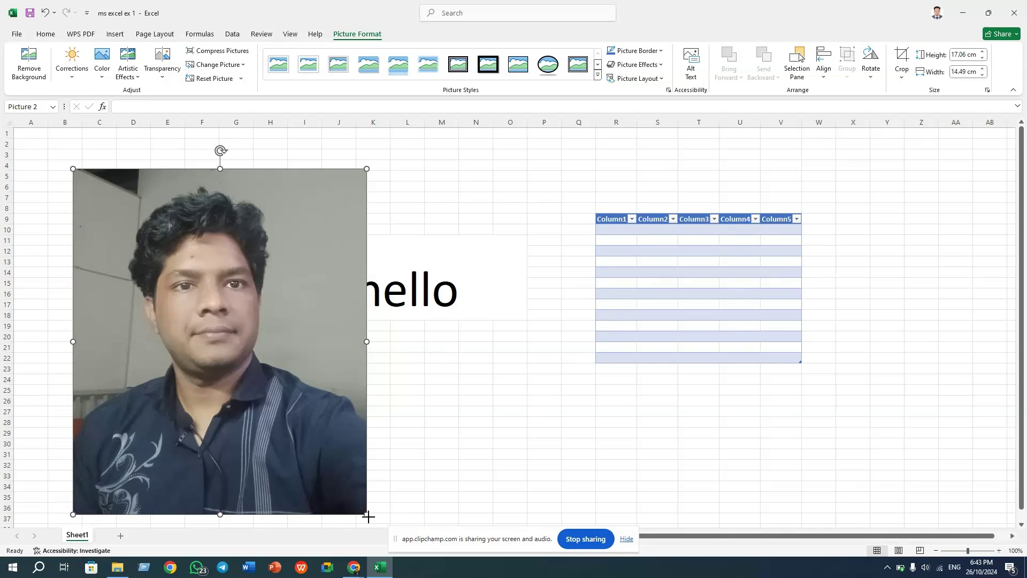
drag(367, 515, 258, 386)
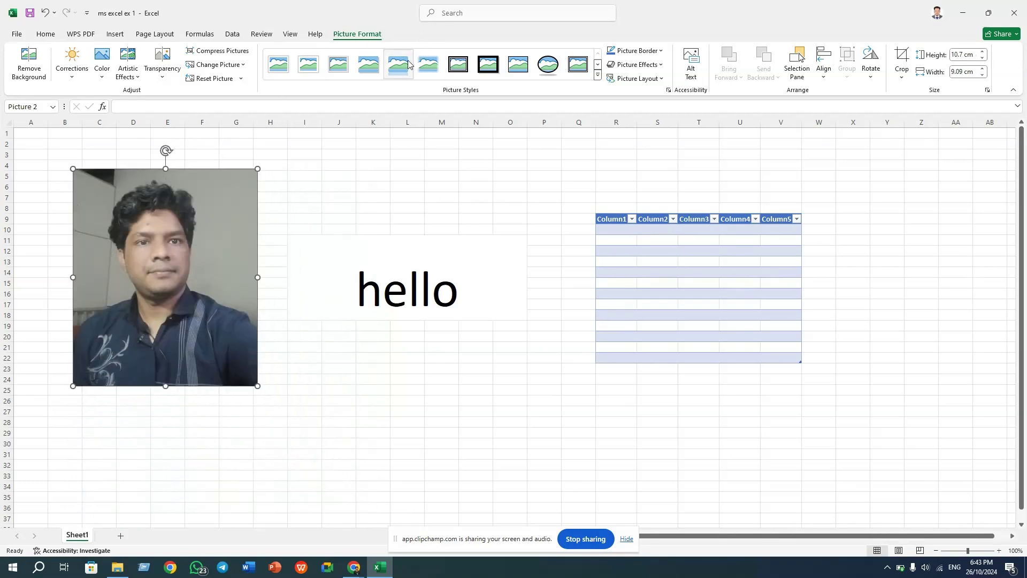
click(556, 69)
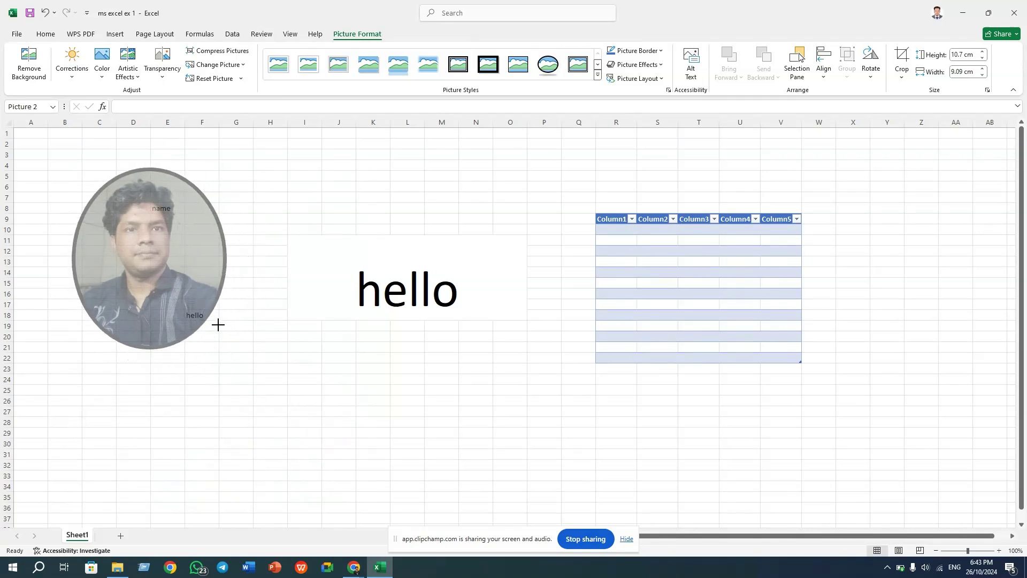
drag(255, 385, 180, 289)
drag(153, 238, 250, 244)
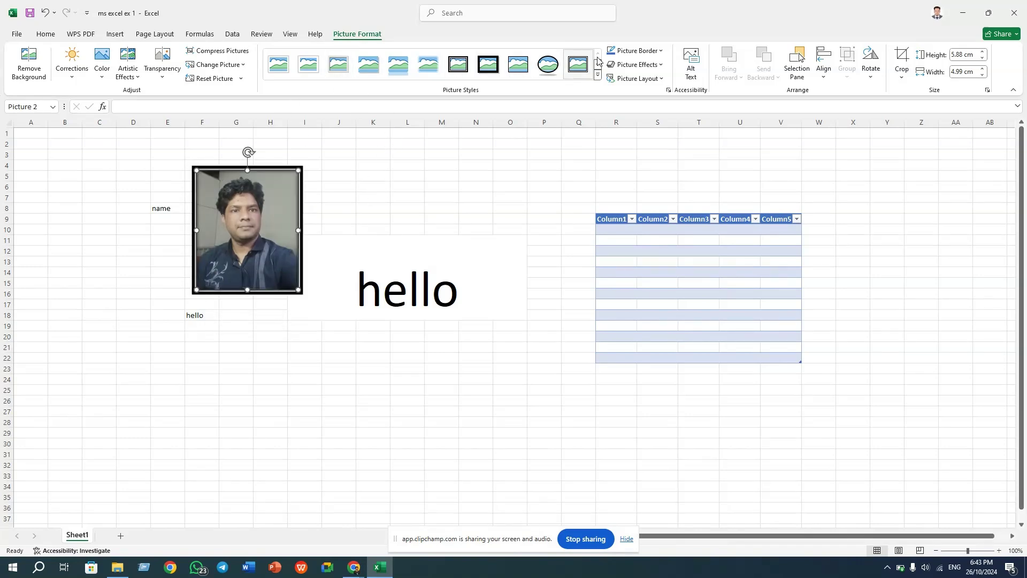
click(401, 71)
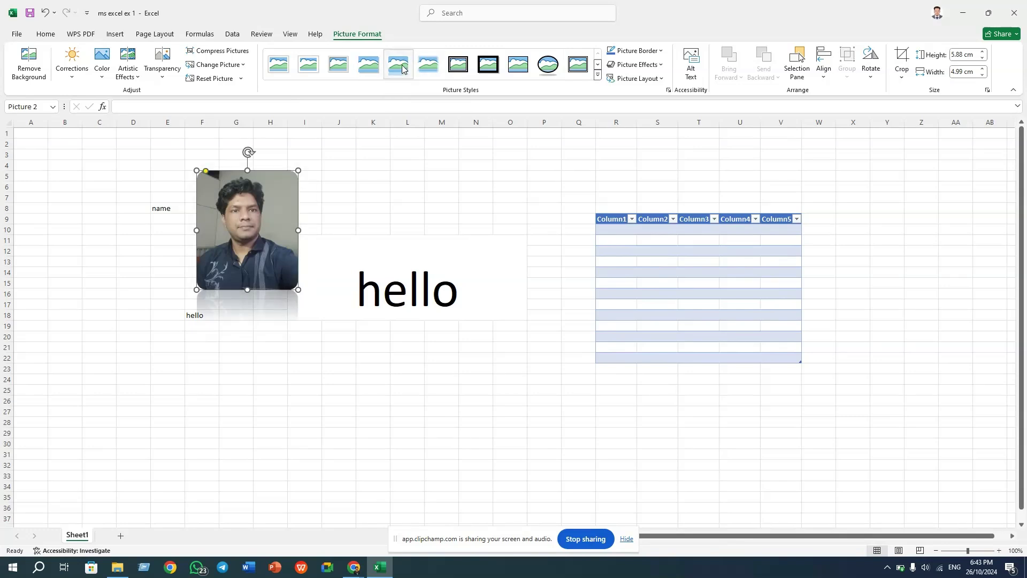
click(379, 155)
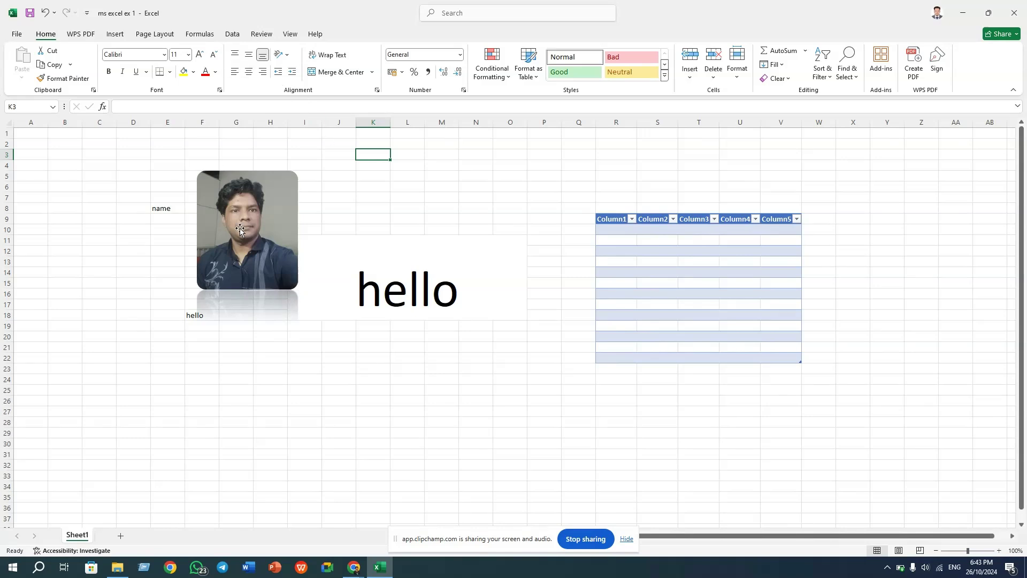
Move the photo above hello, shrink it to 2.48 × 2.11 cm, and set 65% transparency
mouse_move(259, 226)
mouse_down()
mouse_move(544, 222)
mouse_move(604, 270)
mouse_move(368, 207)
mouse_move(243, 213)
mouse_up()
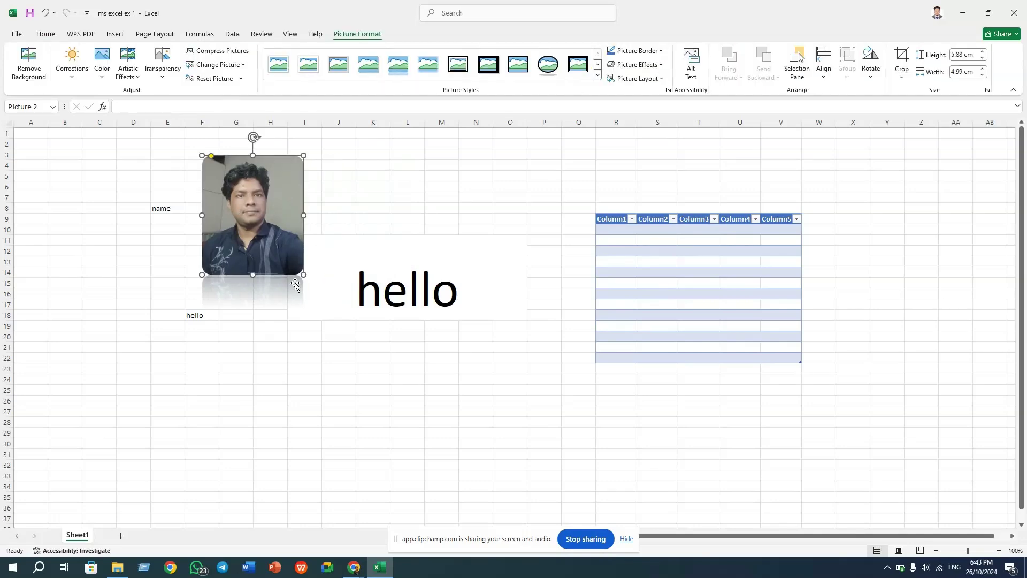
mouse_move(305, 274)
mouse_down()
mouse_move(245, 206)
mouse_move(421, 212)
mouse_up()
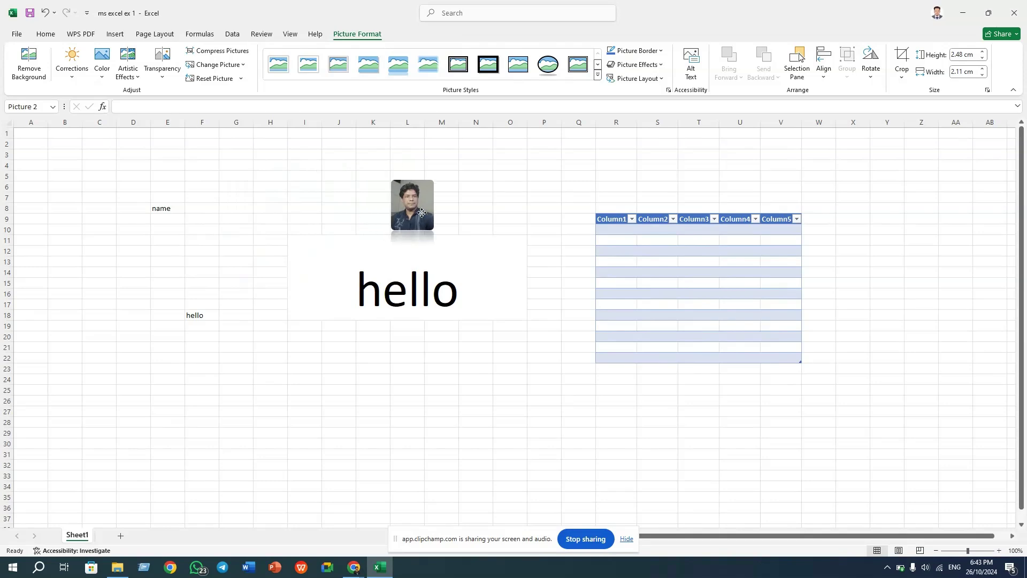
click(518, 78)
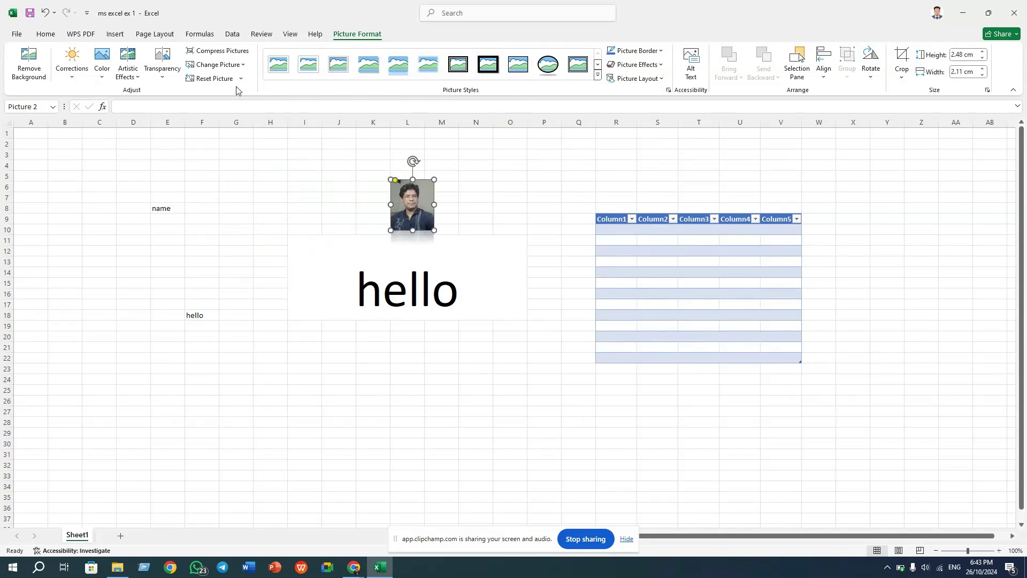
click(163, 79)
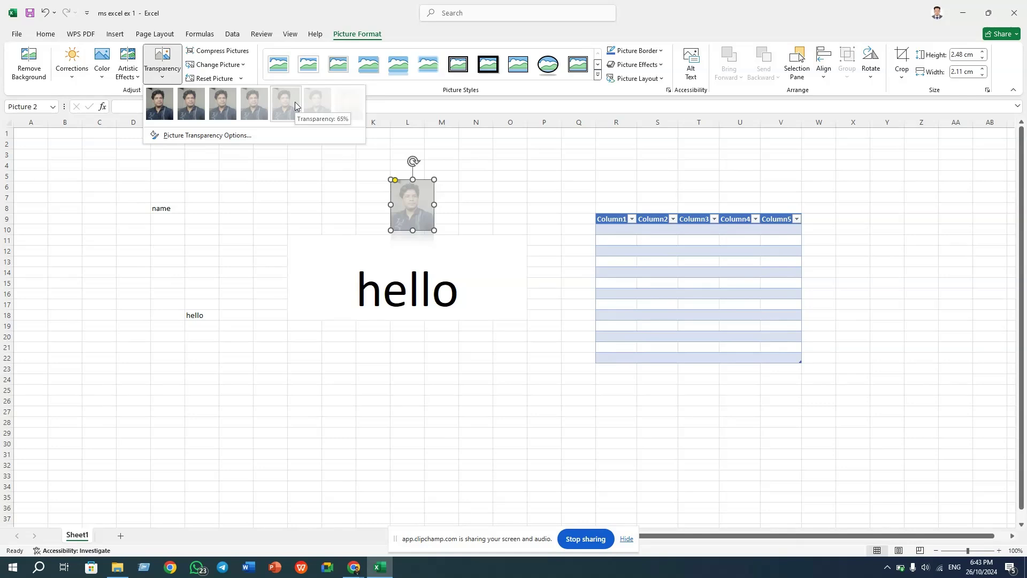
click(259, 107)
click(488, 216)
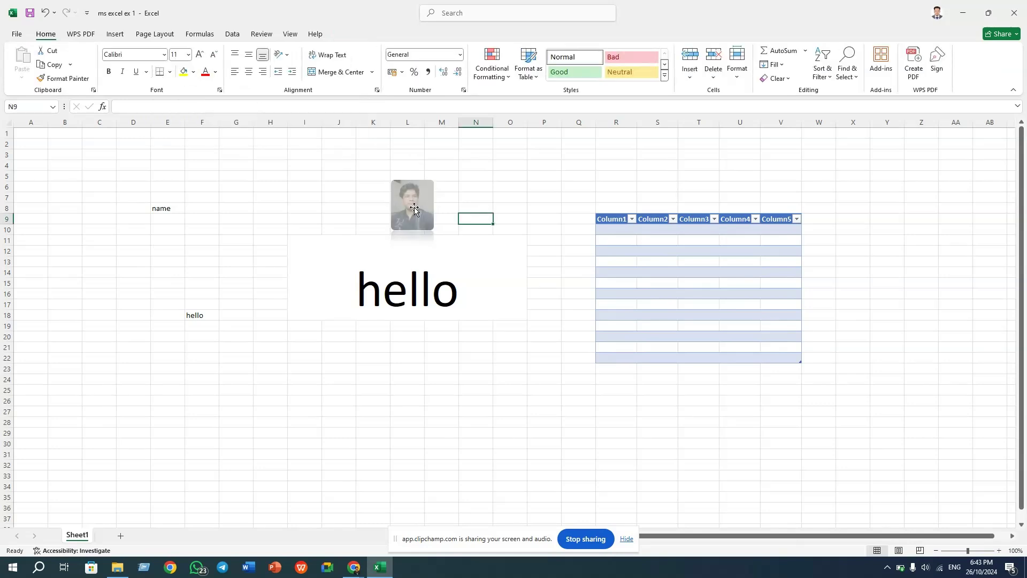
Swap the transparency for a pencil-sketch effect and enlarge the photo to 10.39 × 8.83 cm over columns I–N
key(ctrl+z)
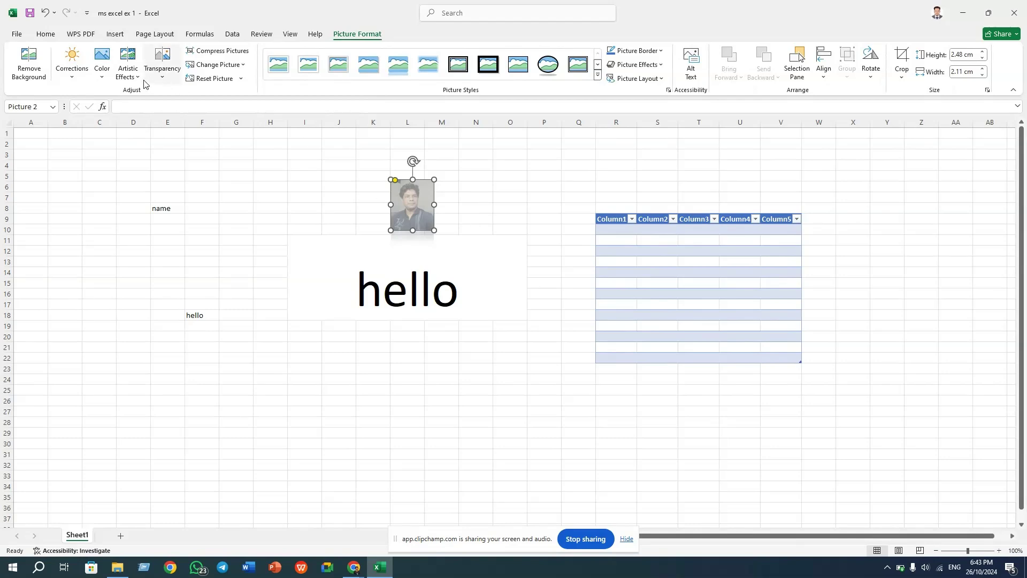
click(128, 67)
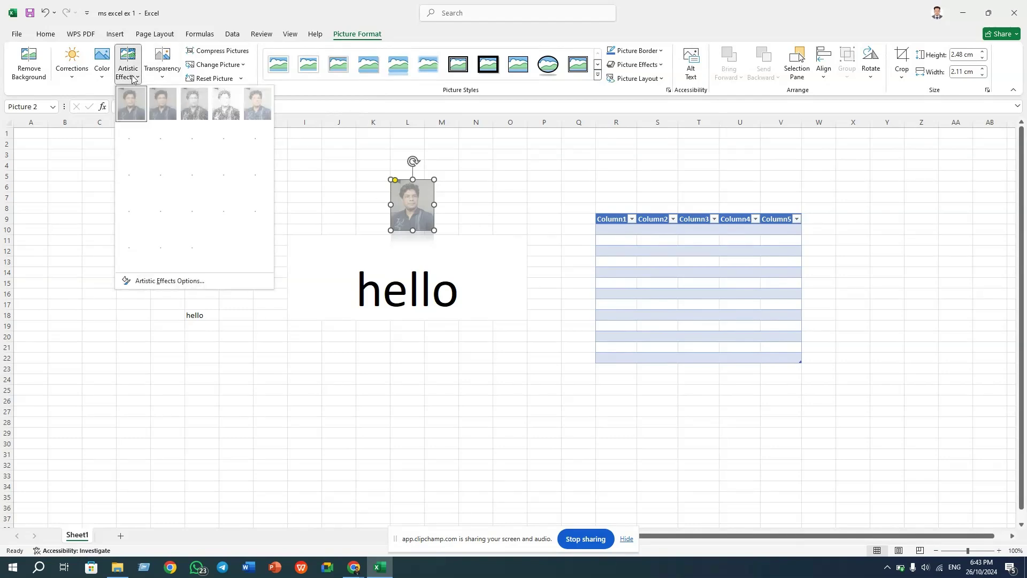
click(197, 109)
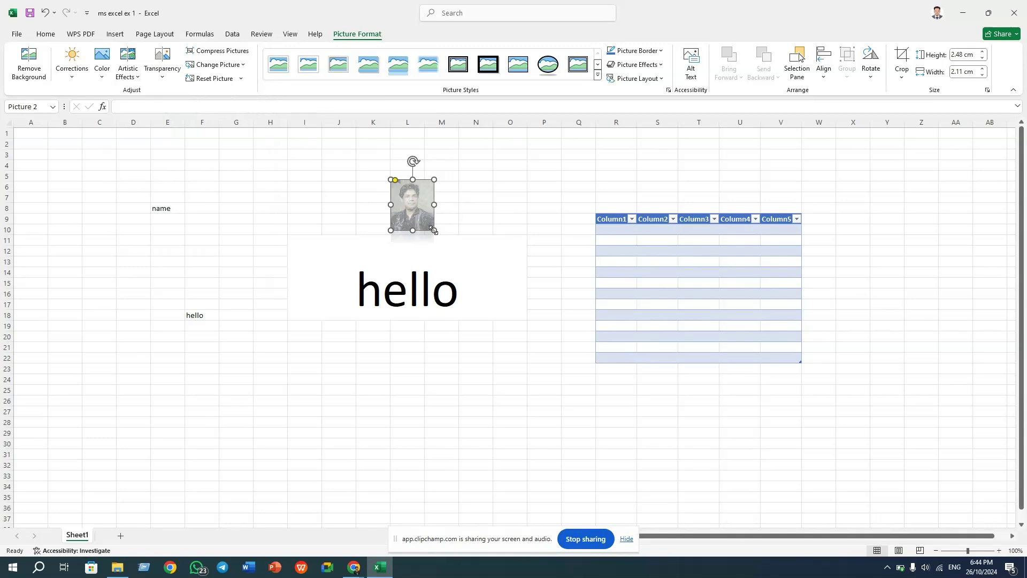
drag(433, 230, 573, 383)
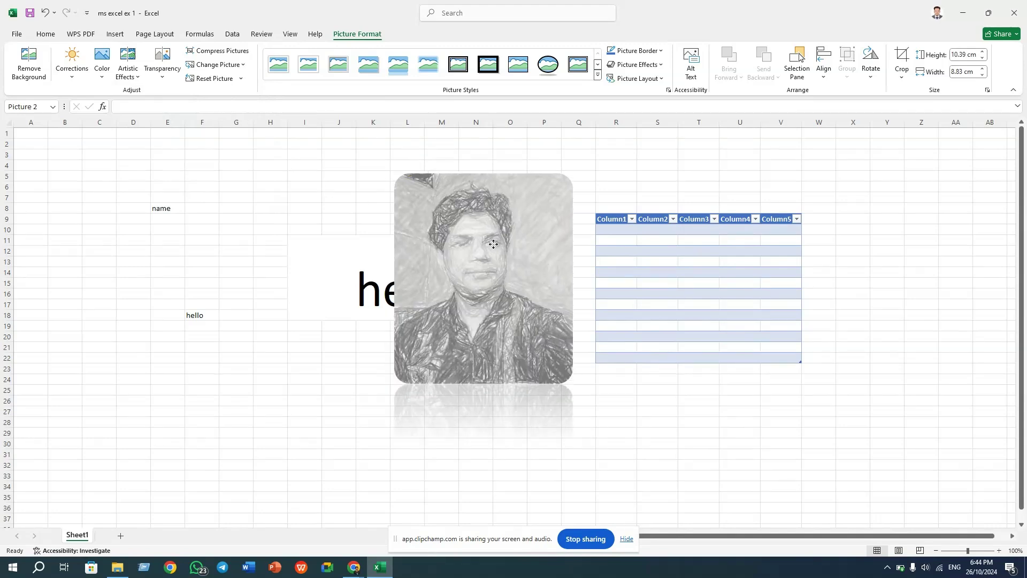
drag(493, 244, 394, 213)
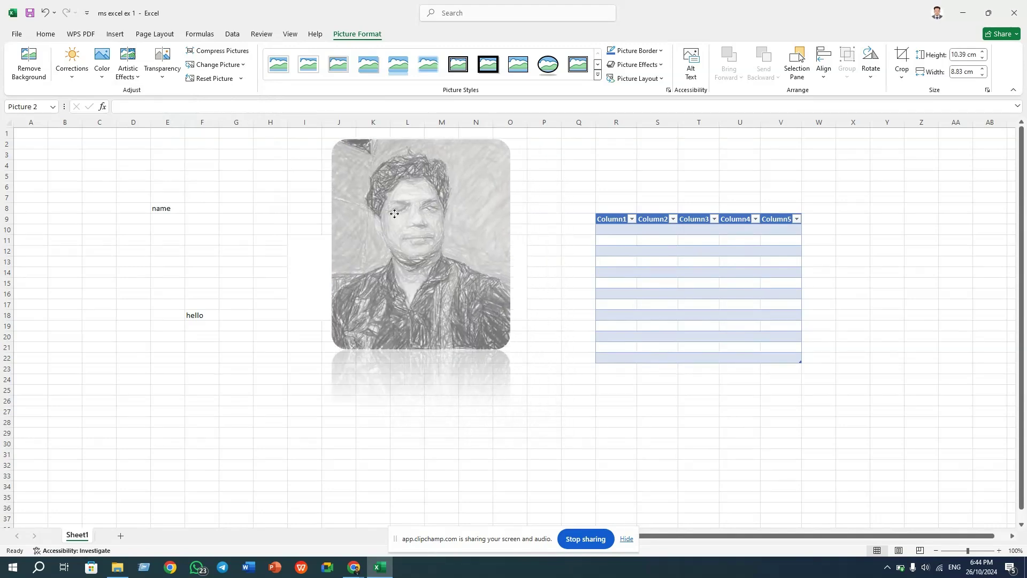
click(398, 285)
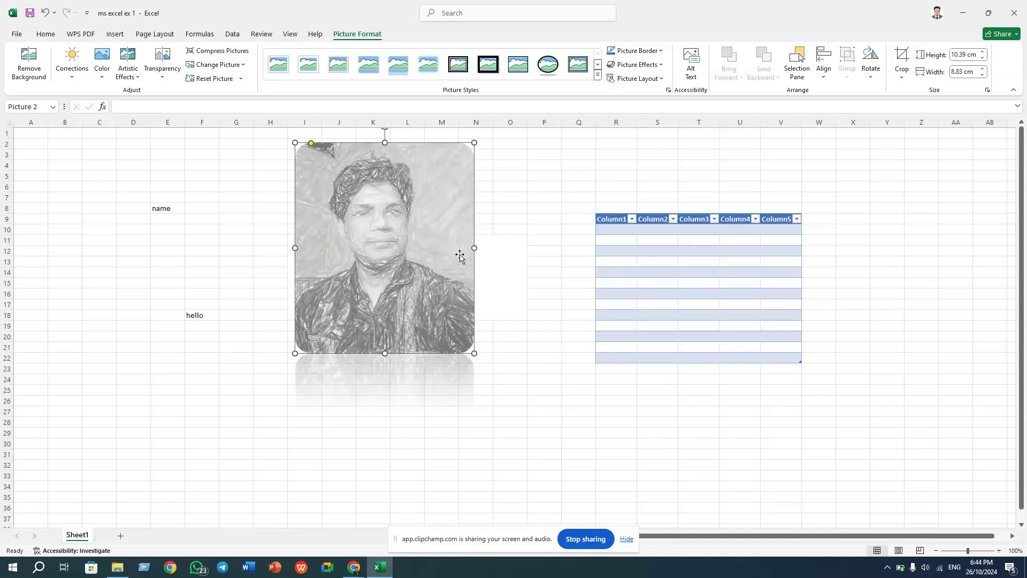
Recolour the photo to grayscale and set its Artistic Effect to None
click(102, 60)
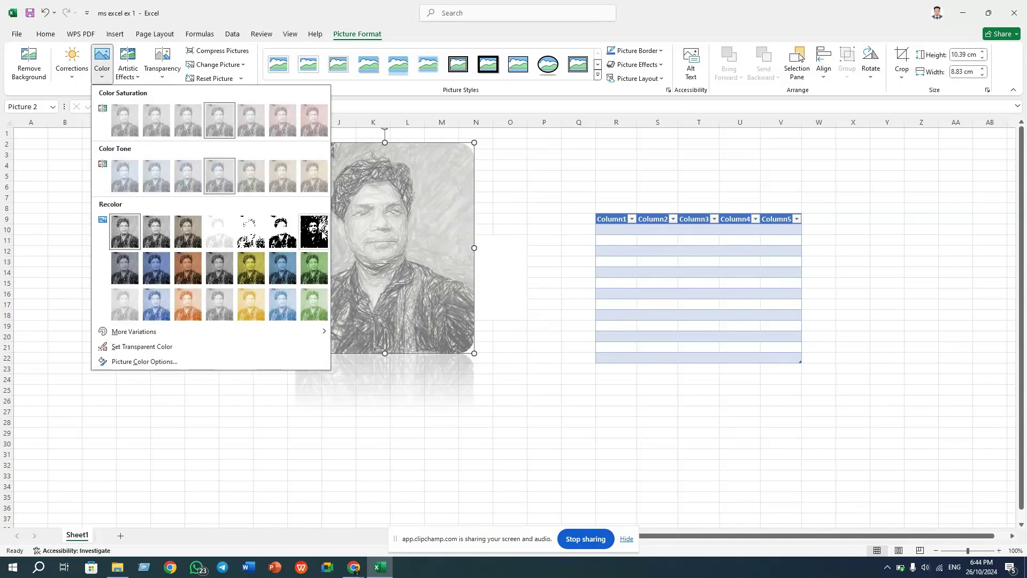
click(284, 241)
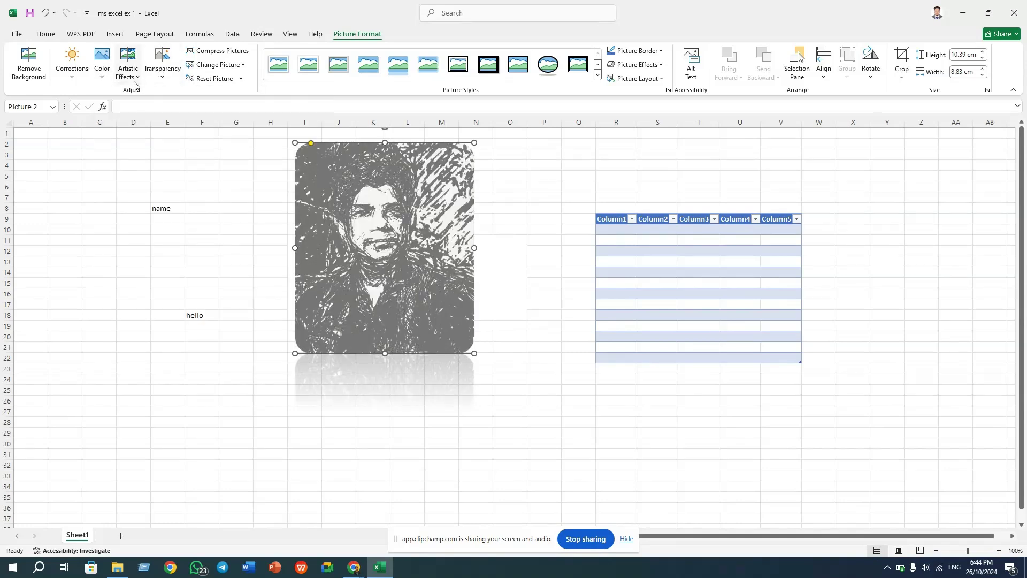
click(102, 67)
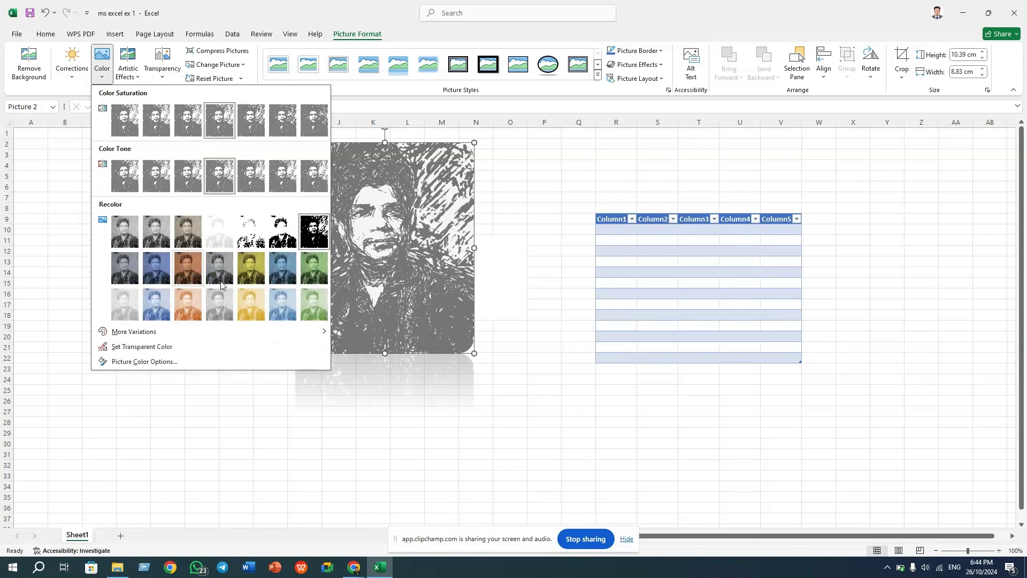
click(214, 273)
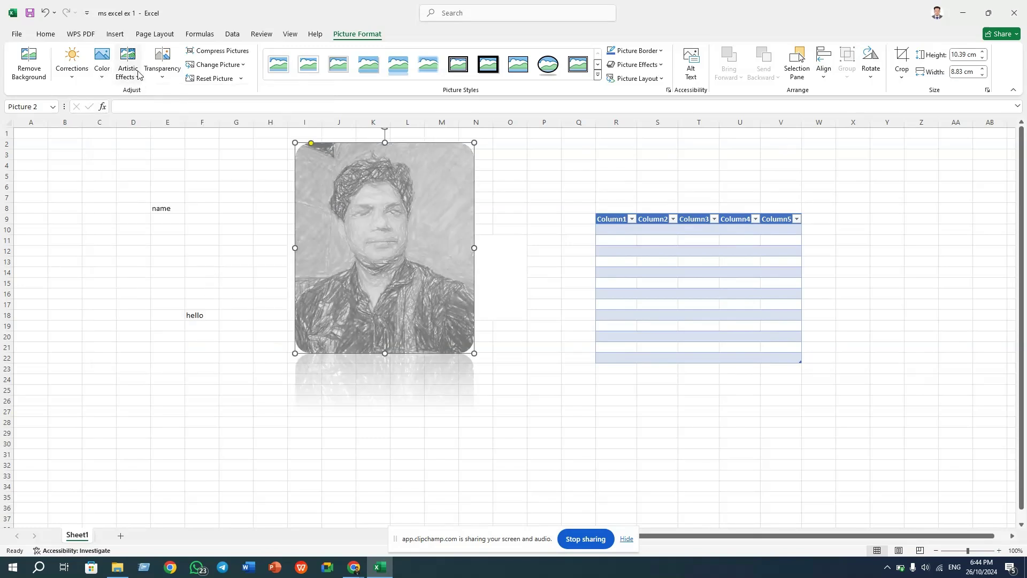
click(102, 67)
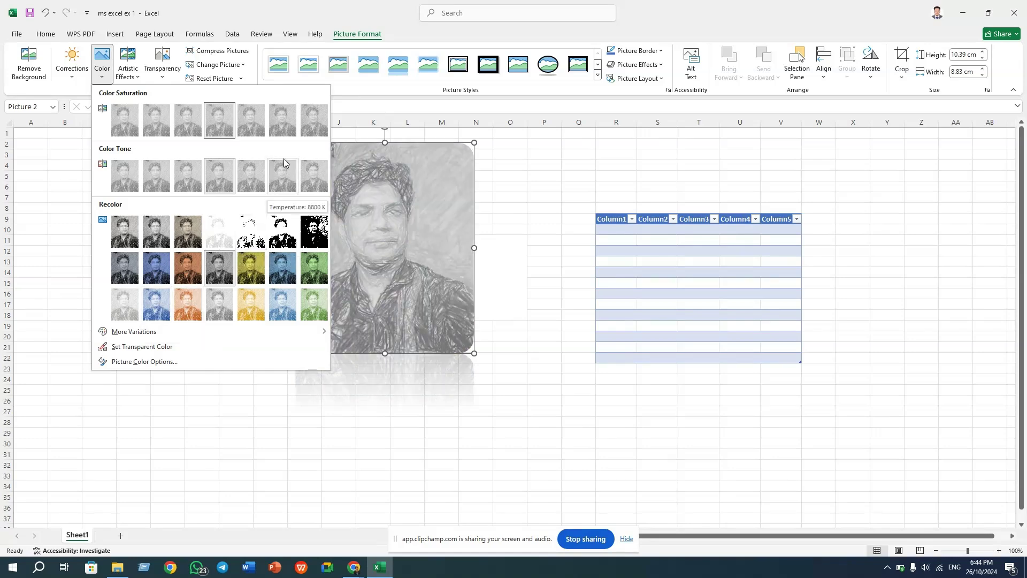
click(129, 67)
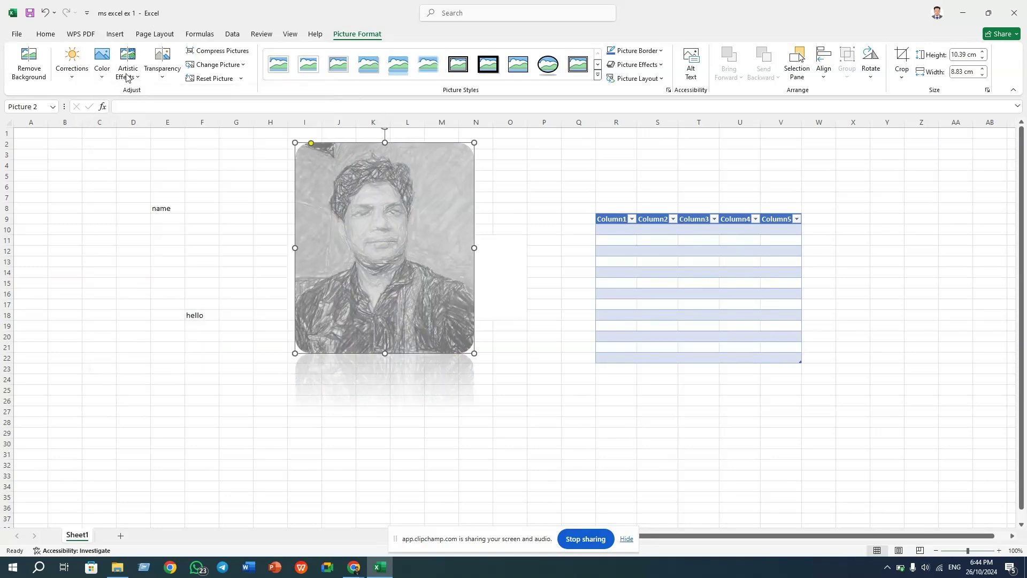
click(162, 142)
click(499, 238)
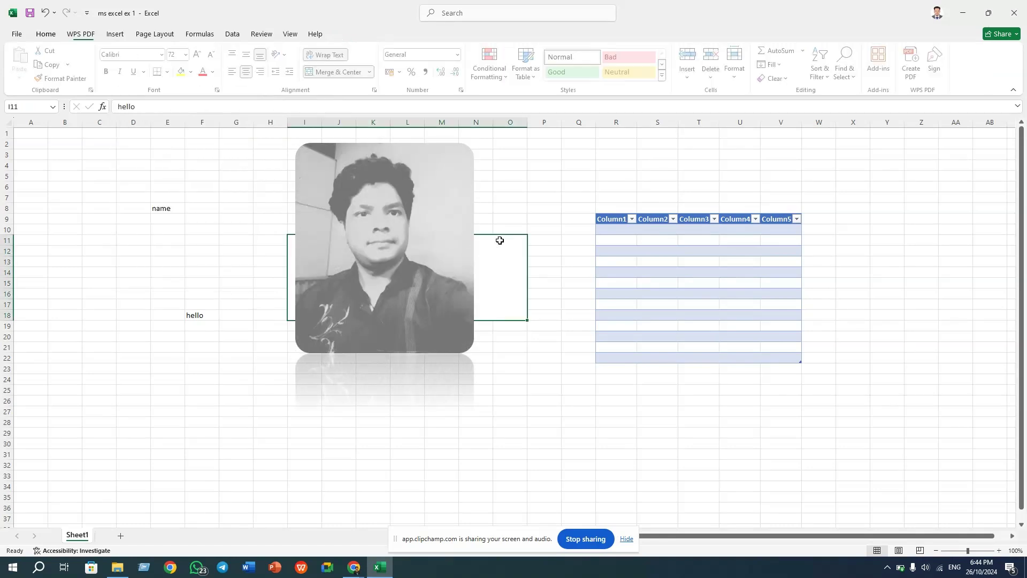
click(537, 198)
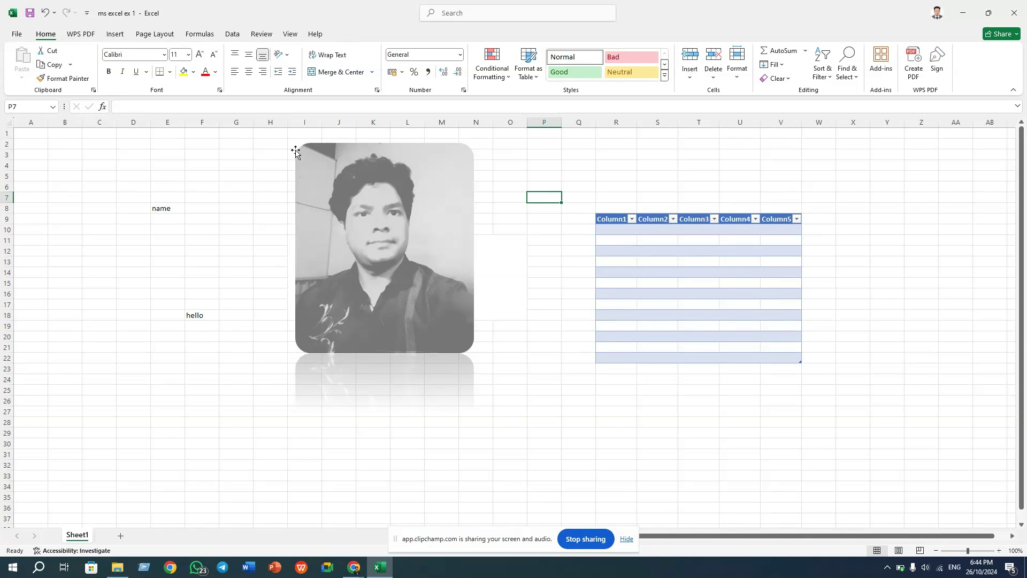
Show the Insert commands and select the empty cell O25 below the grayscale photo
click(115, 34)
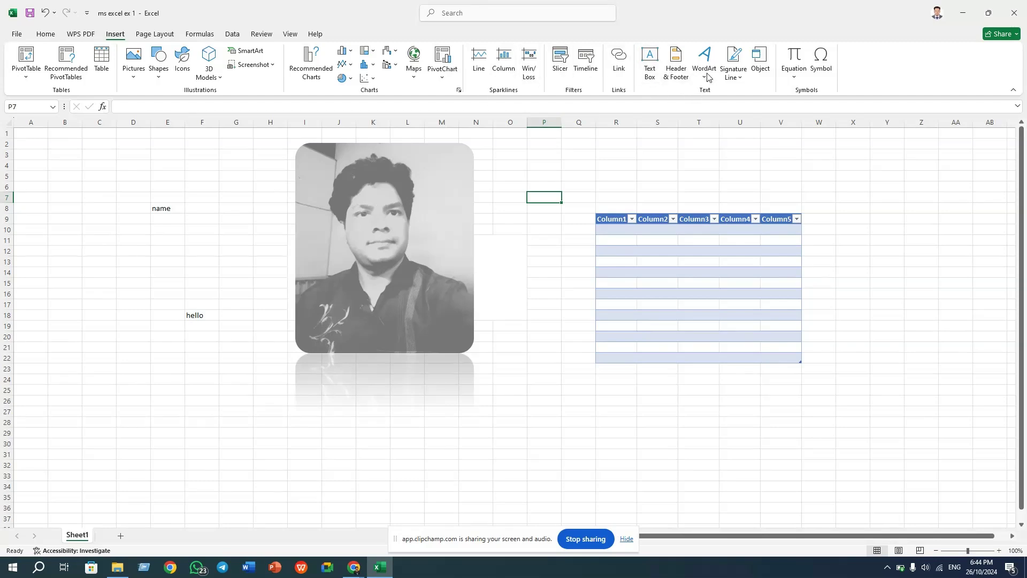
click(509, 392)
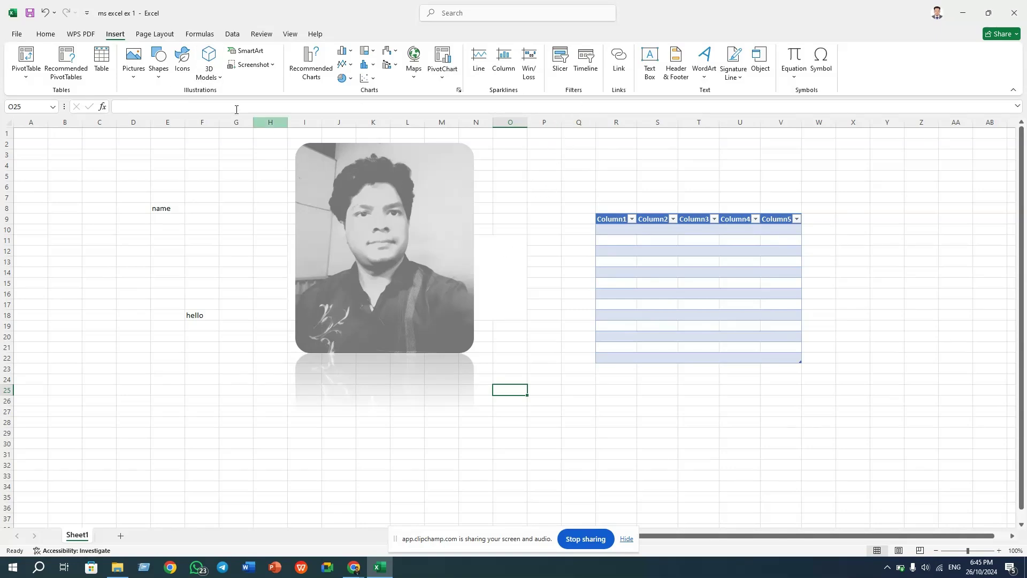
Insert the black check-mark stock icon and shrink it to about 1 cm near Q10
click(187, 73)
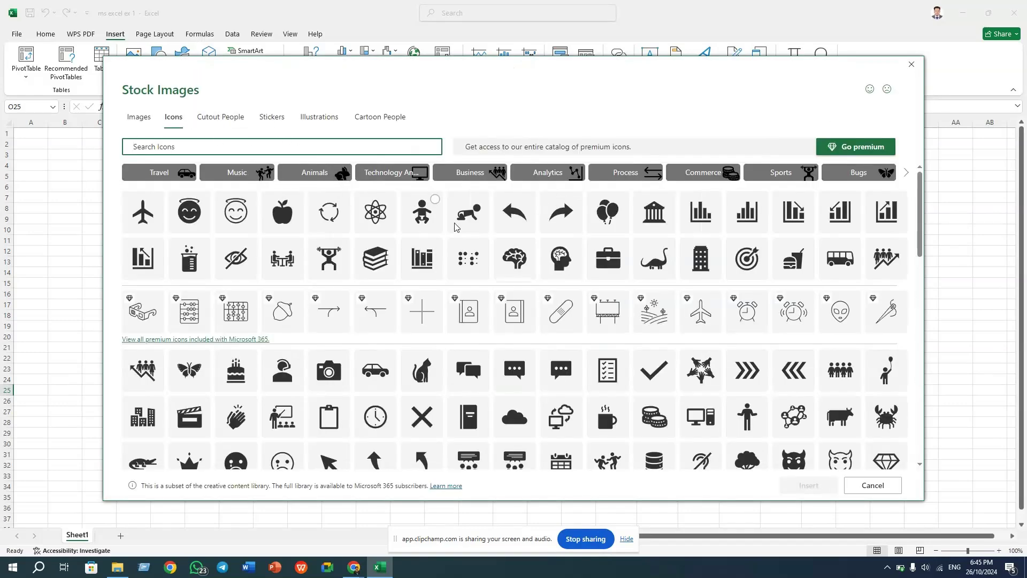
click(653, 374)
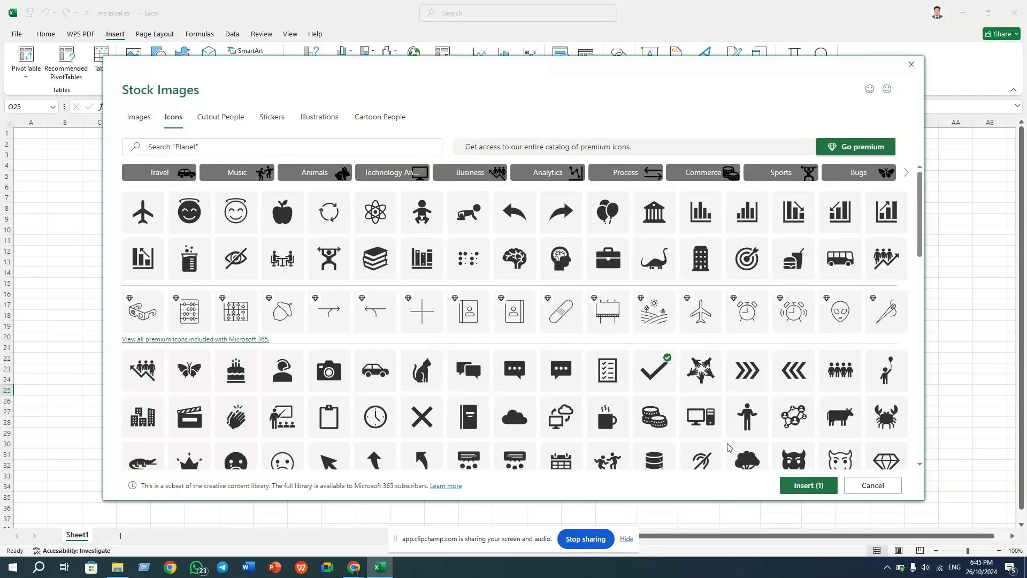
click(812, 486)
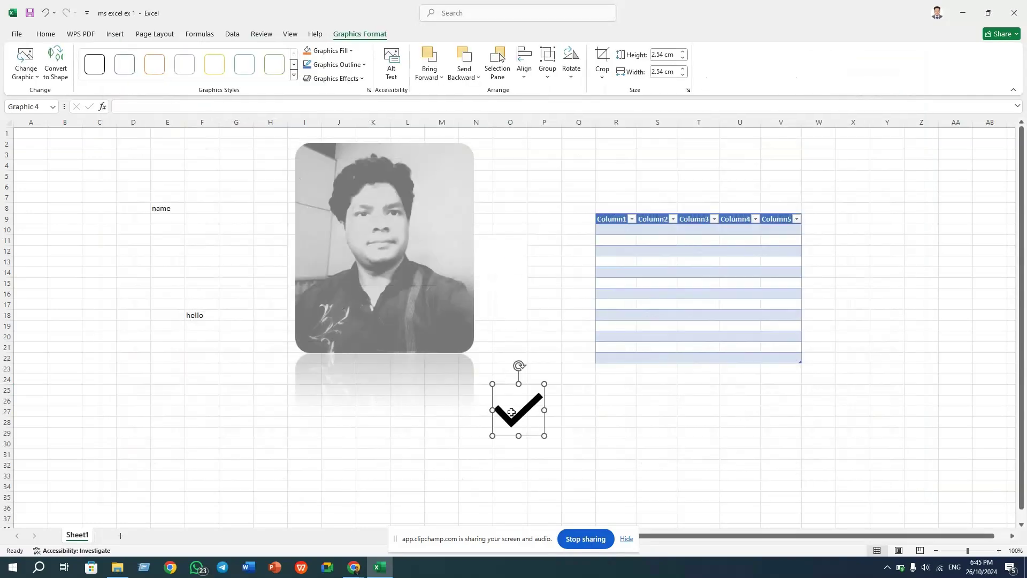
drag(524, 406, 584, 281)
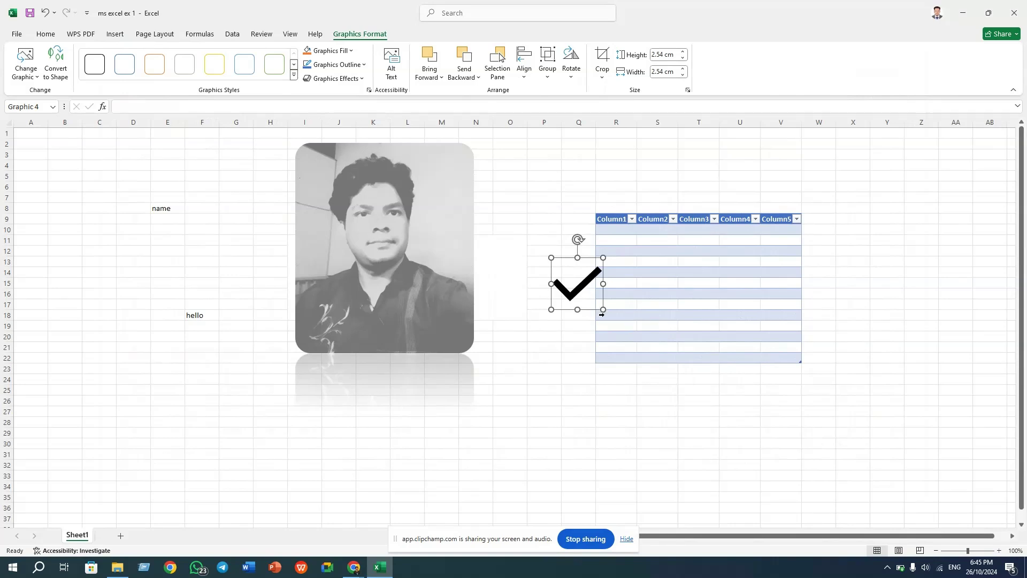
mouse_move(604, 310)
mouse_down()
mouse_move(571, 278)
mouse_move(599, 262)
mouse_move(578, 241)
mouse_up()
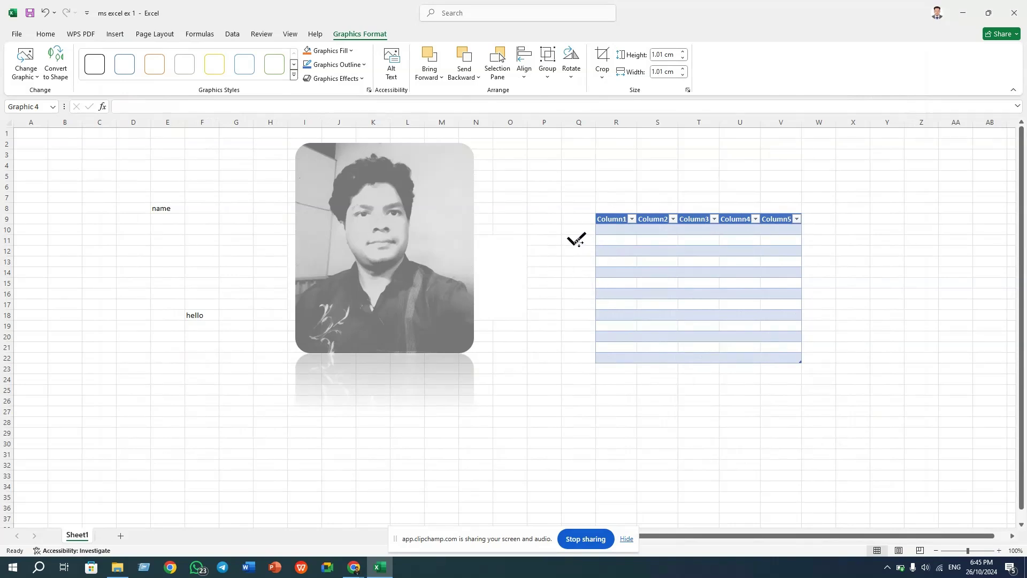
click(616, 421)
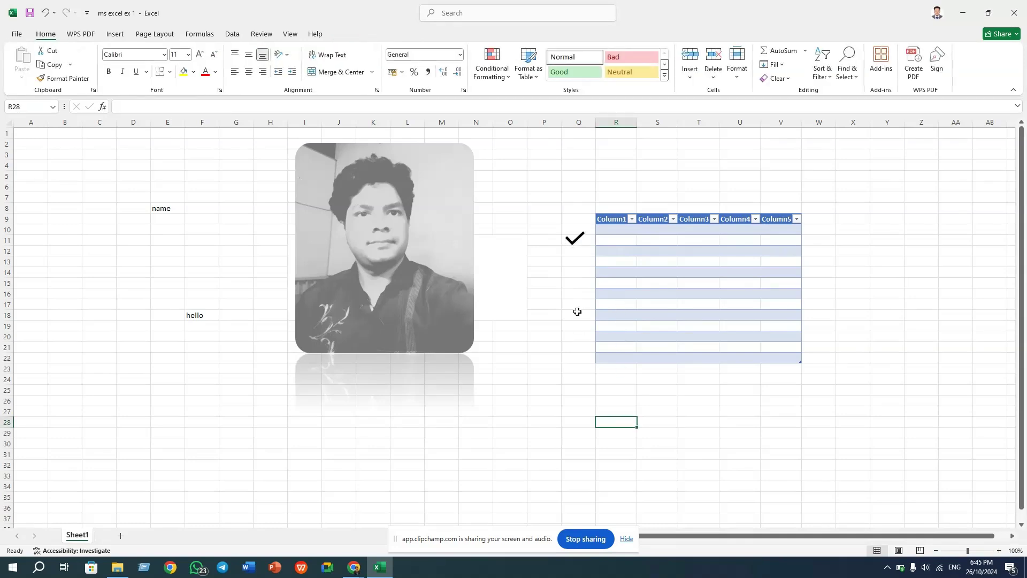
Insert an empty Filled Map chart and adjust its plot area
click(114, 34)
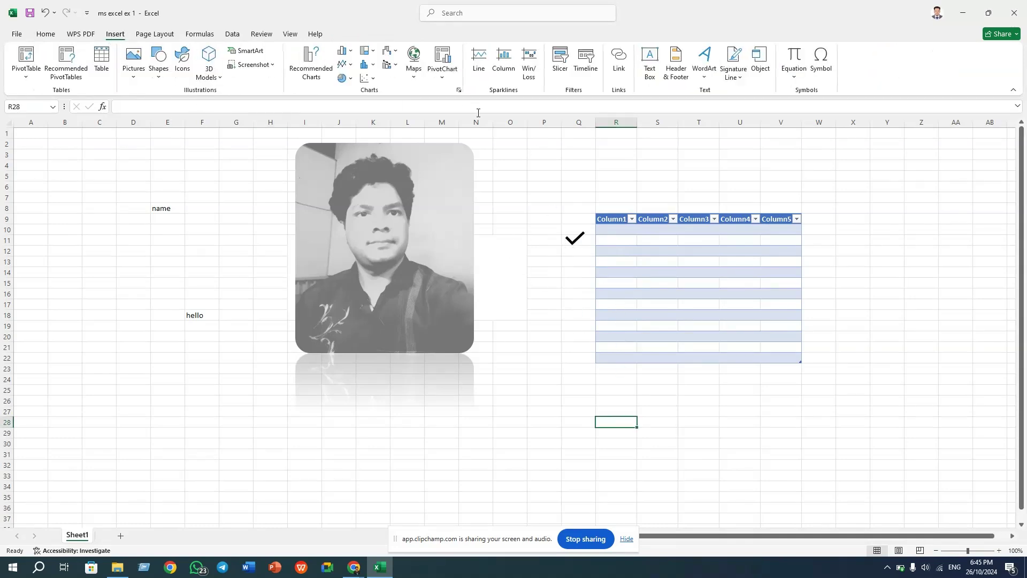
click(415, 76)
click(422, 116)
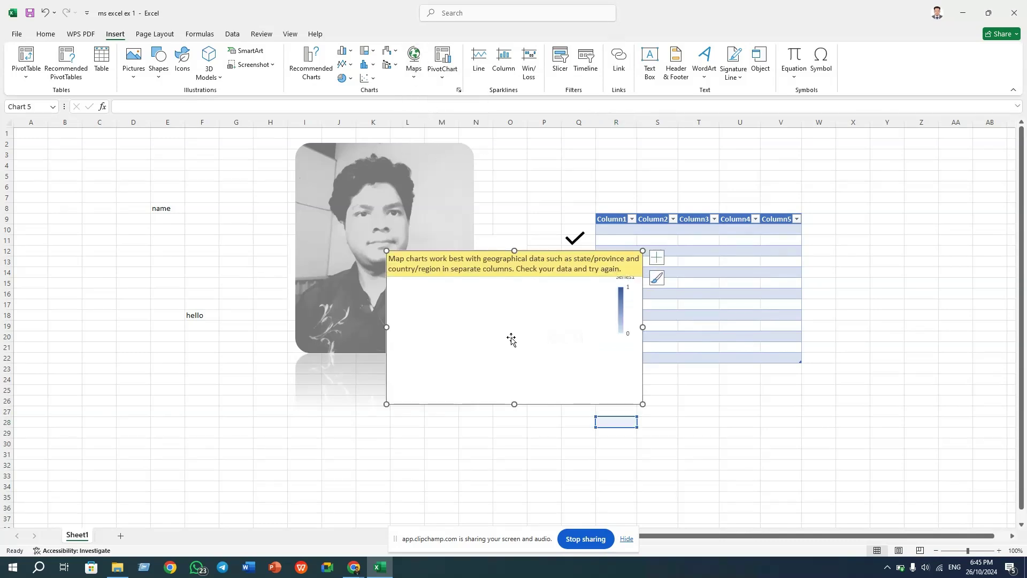
click(581, 344)
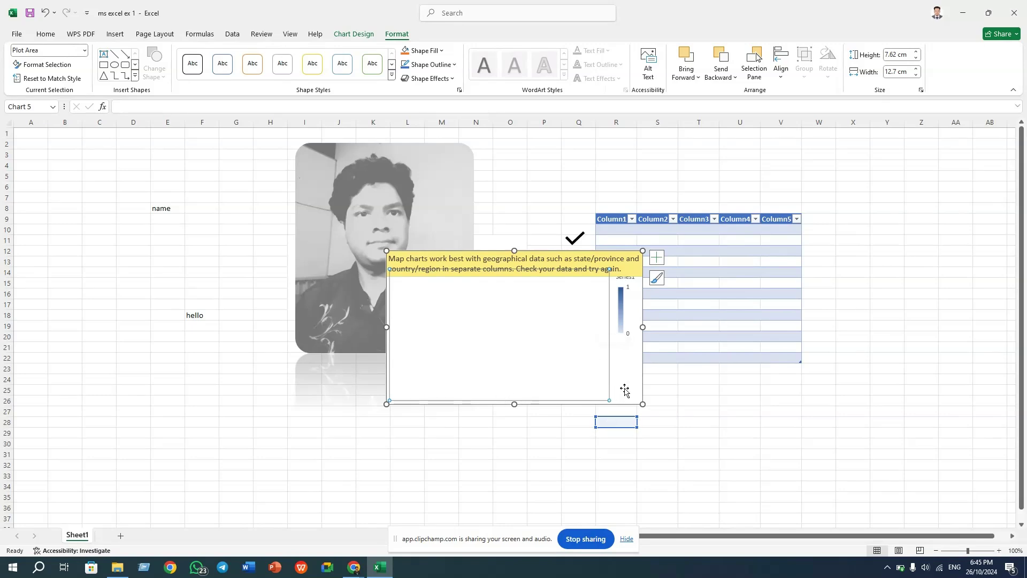
drag(609, 400, 612, 366)
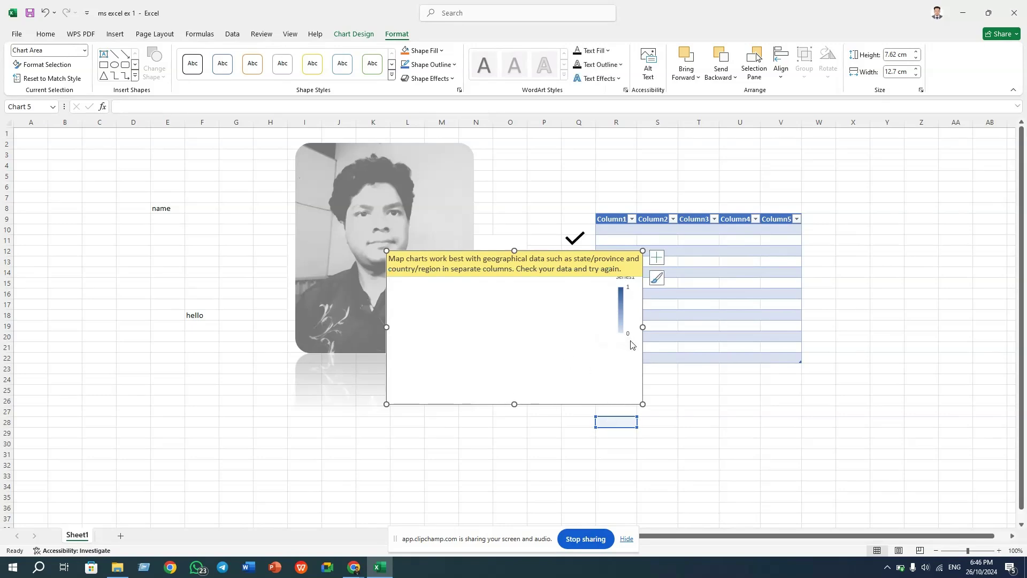
click(580, 321)
click(823, 410)
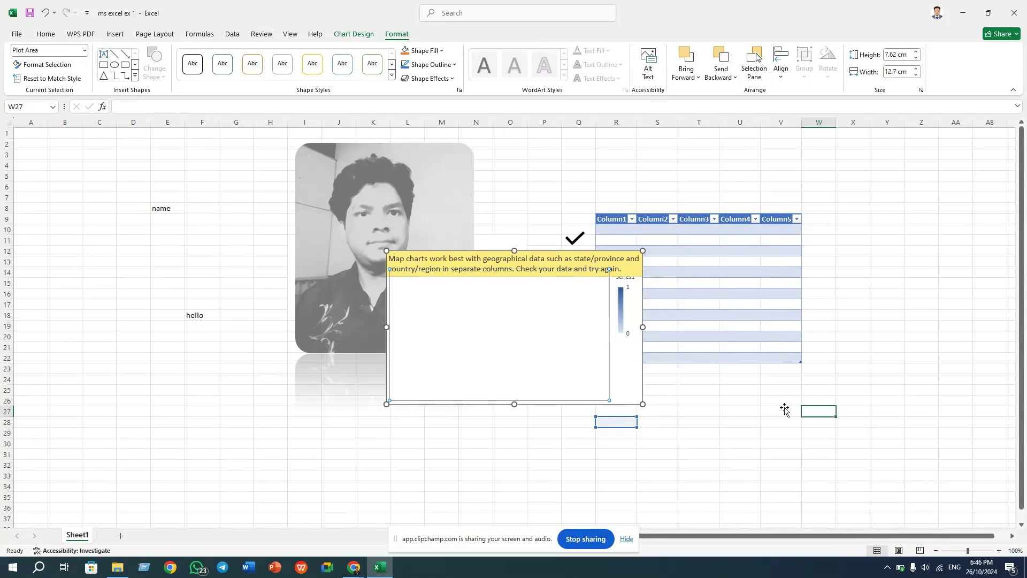
Move the map chart to the lower right, just under the banded table
click(521, 332)
click(611, 304)
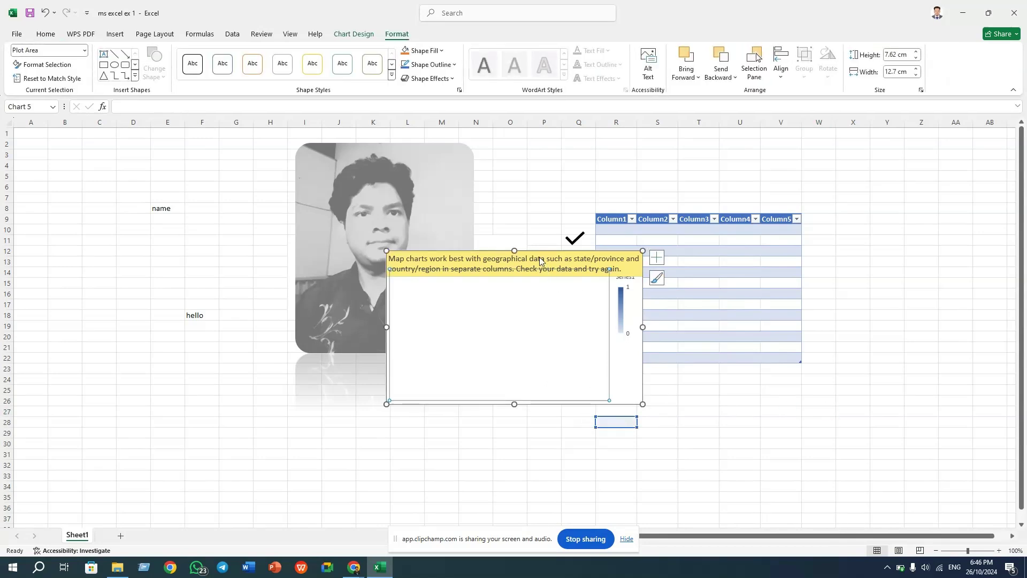
drag(539, 260, 800, 407)
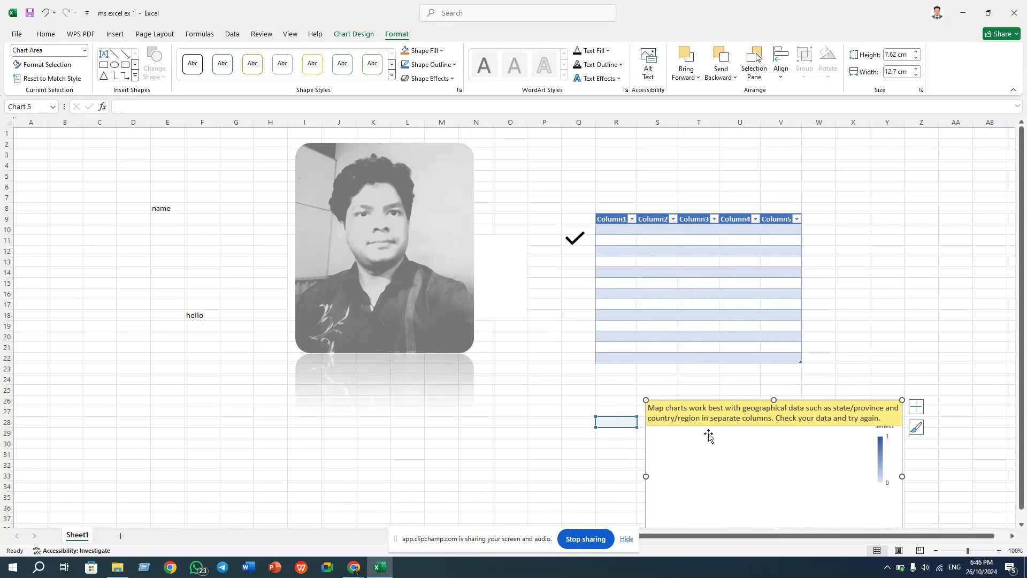
drag(798, 417, 833, 366)
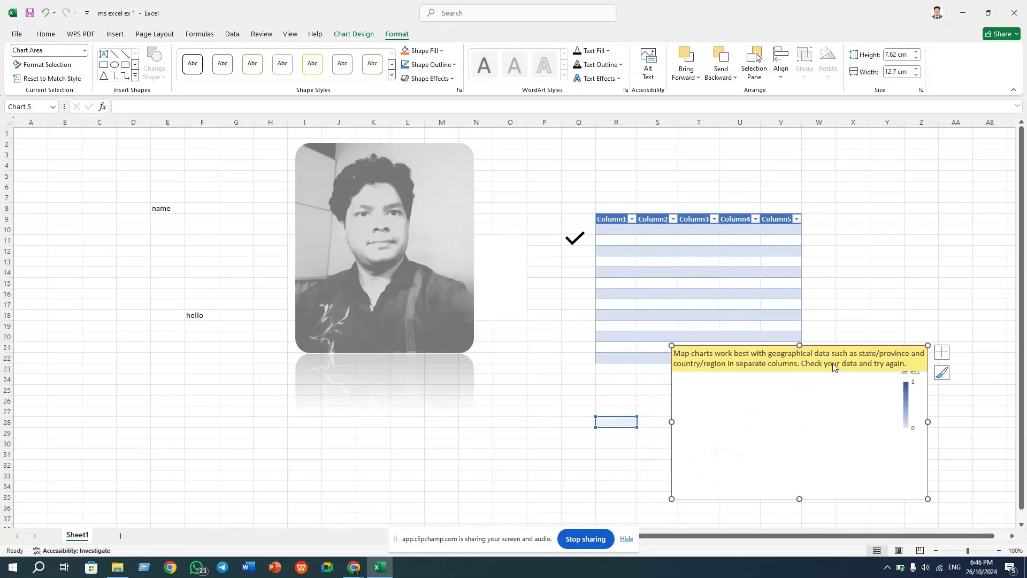
click(891, 243)
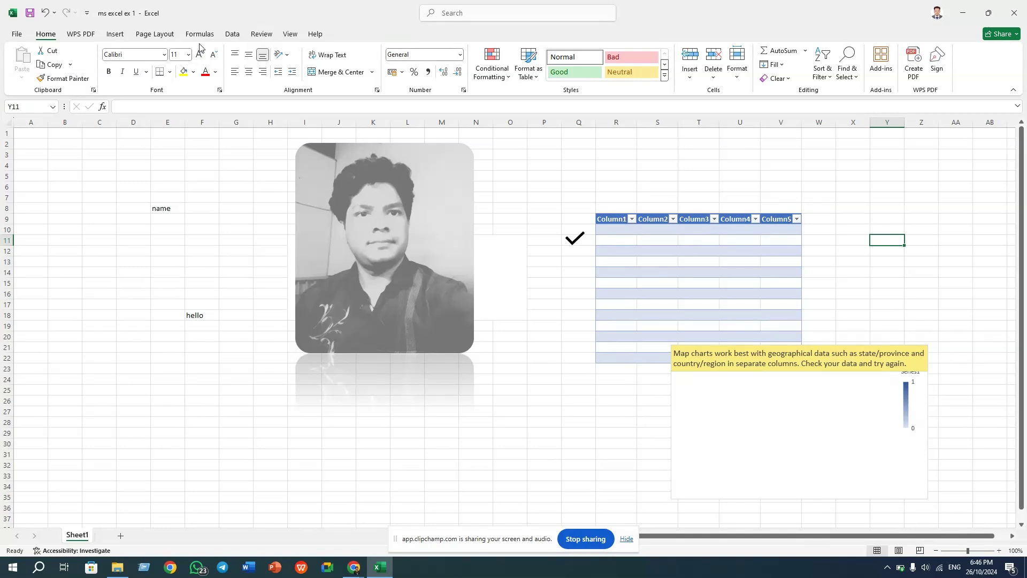
Select cell F22, browse the Home, View and WPS PDF commands, then open the PivotTable source options
click(114, 34)
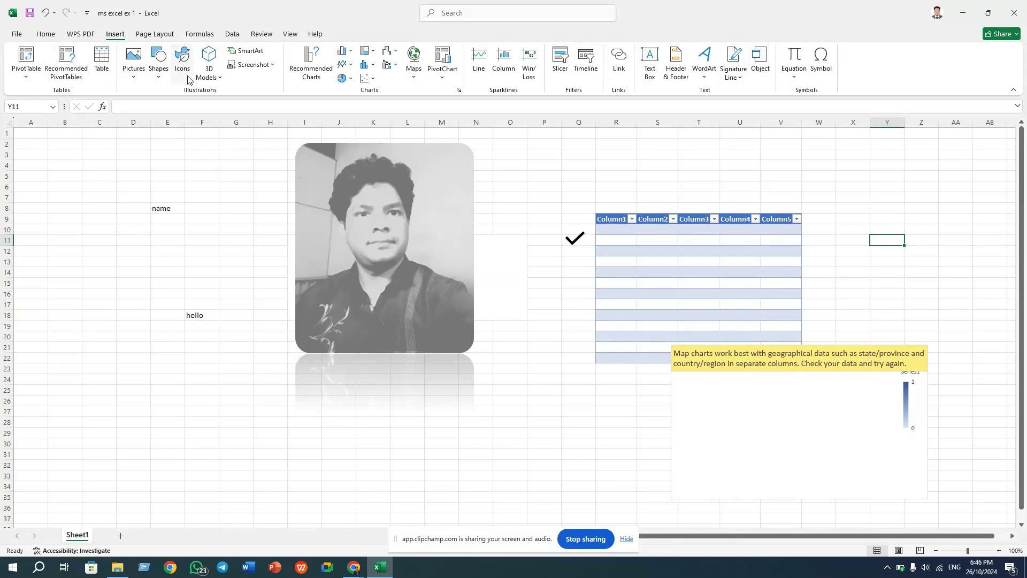
click(204, 359)
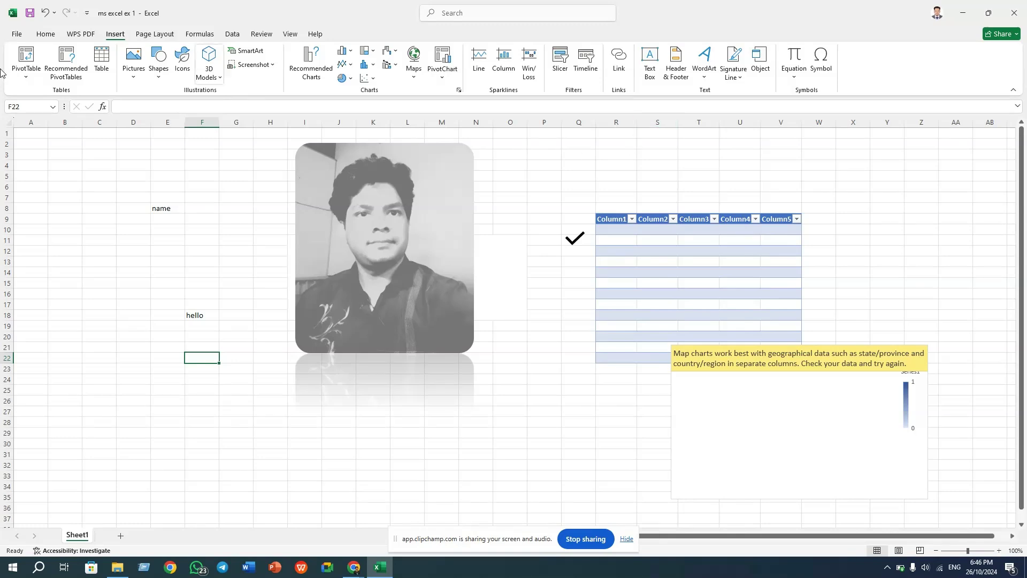
click(48, 35)
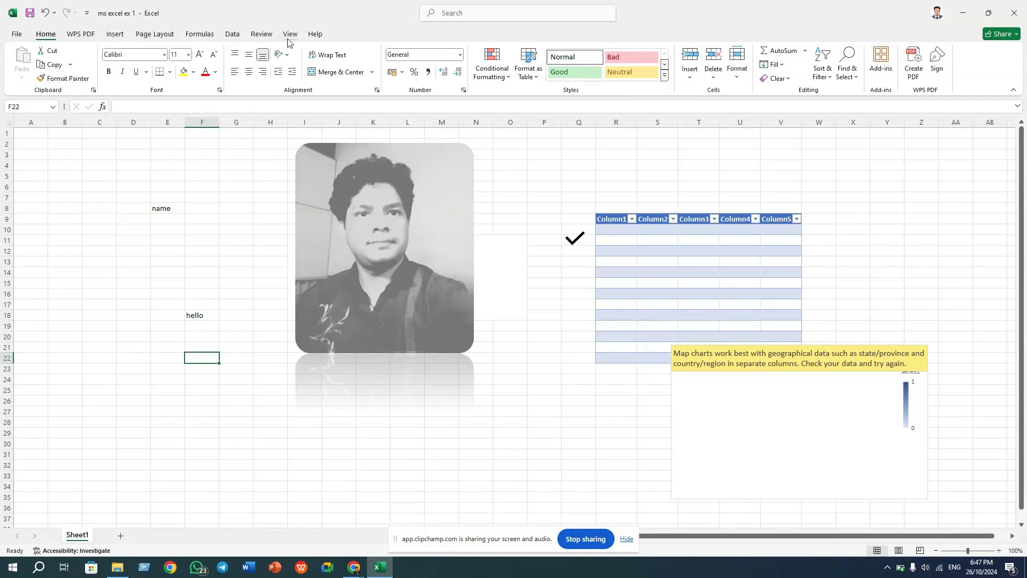
click(289, 35)
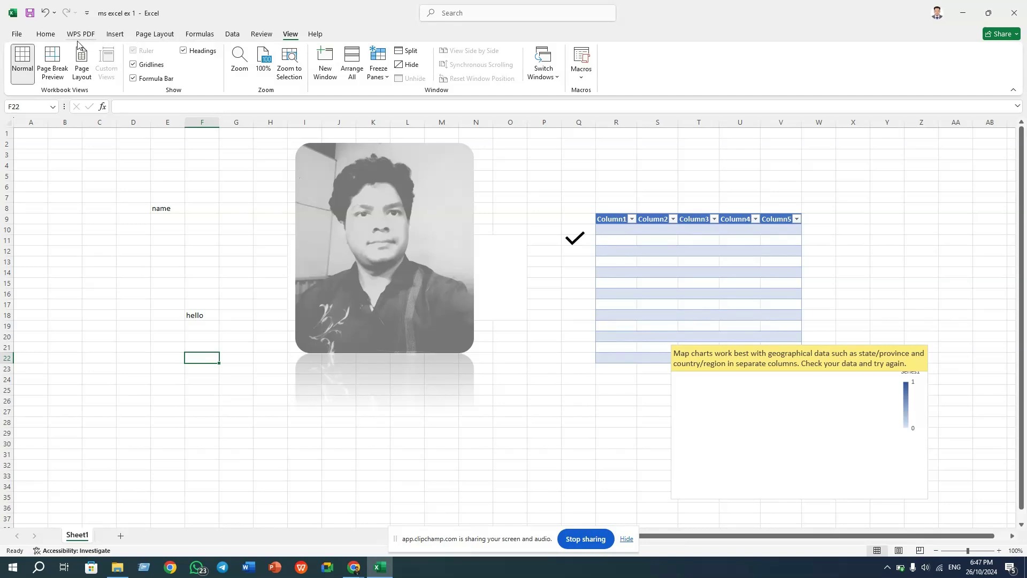
click(45, 36)
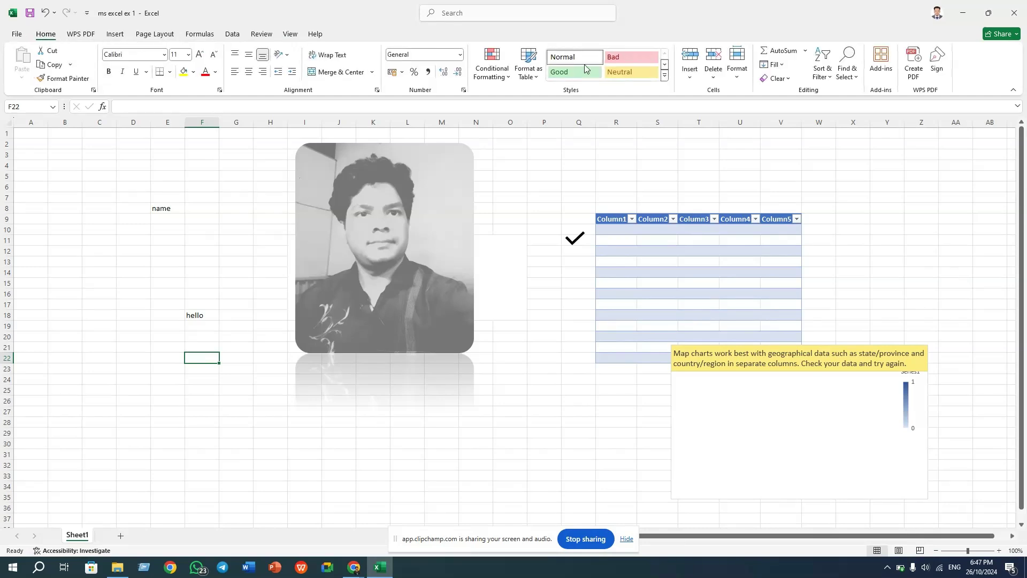
click(80, 34)
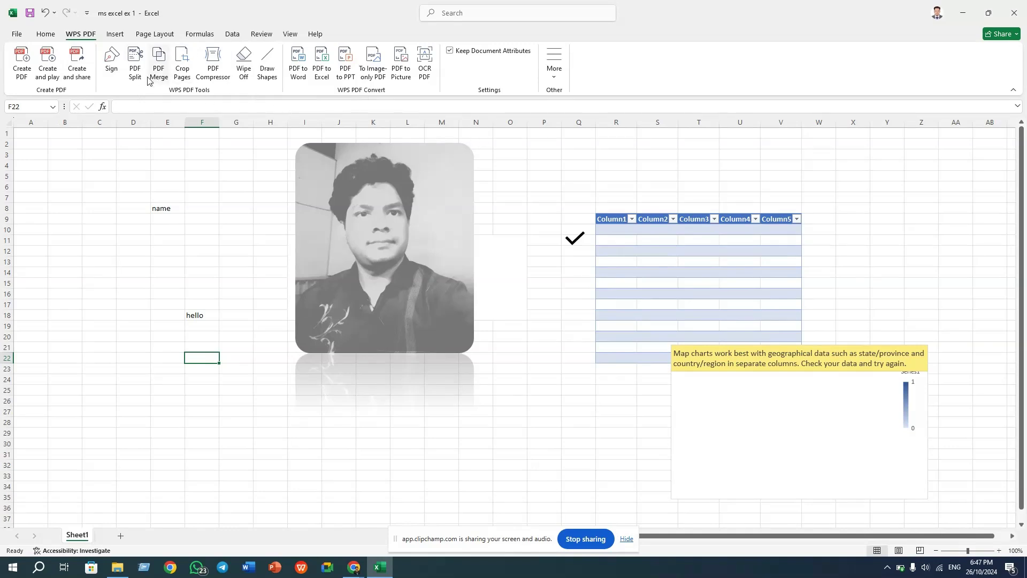
click(115, 34)
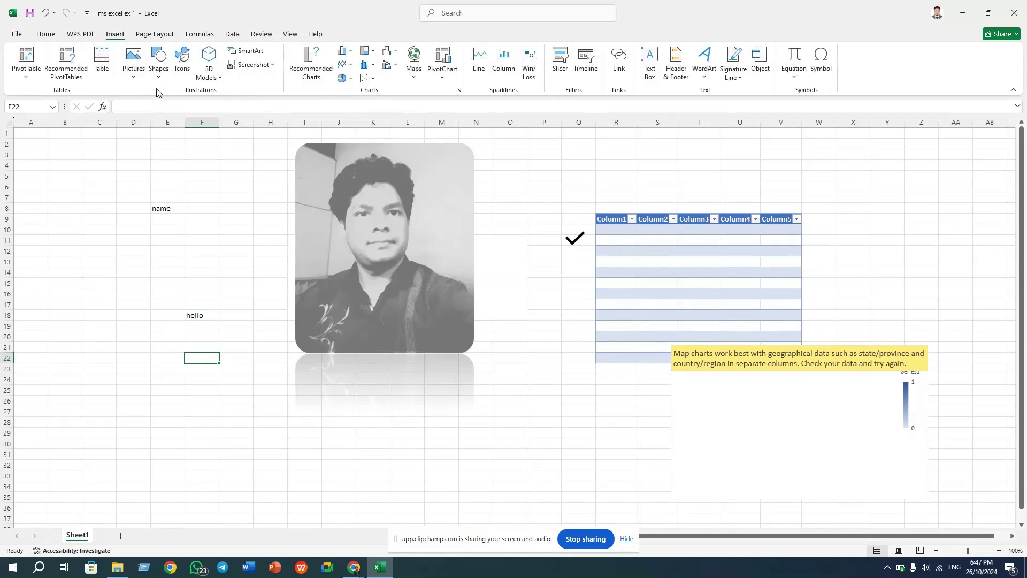
click(21, 81)
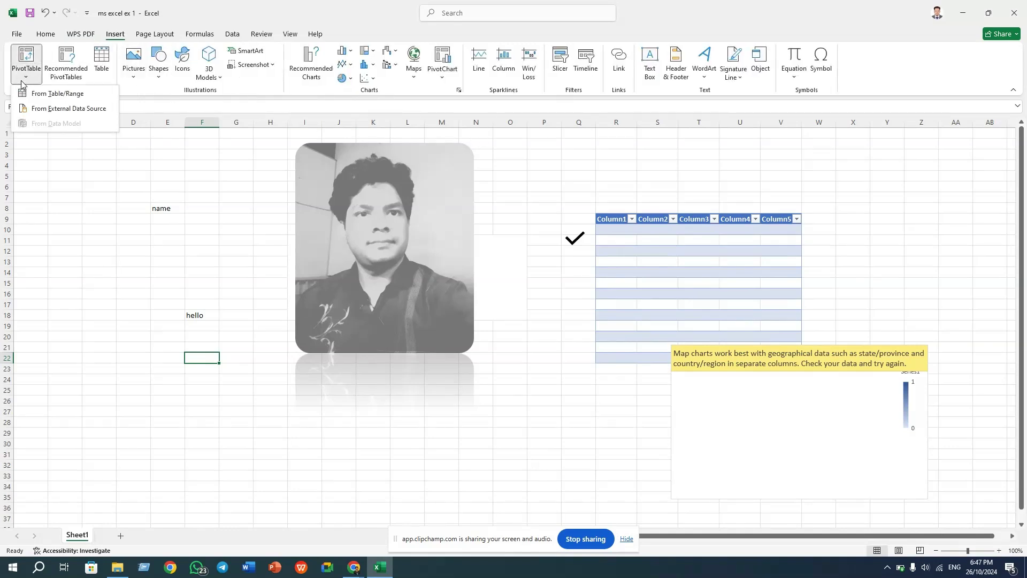
Start a PivotTable From Table/Range, collapse and restore the range box, then cancel
click(58, 93)
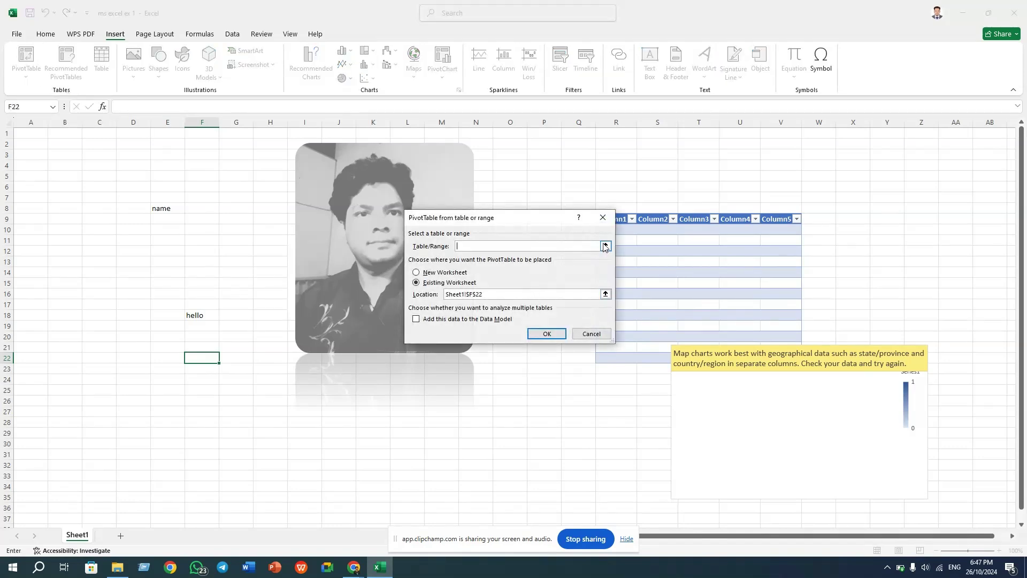
click(605, 247)
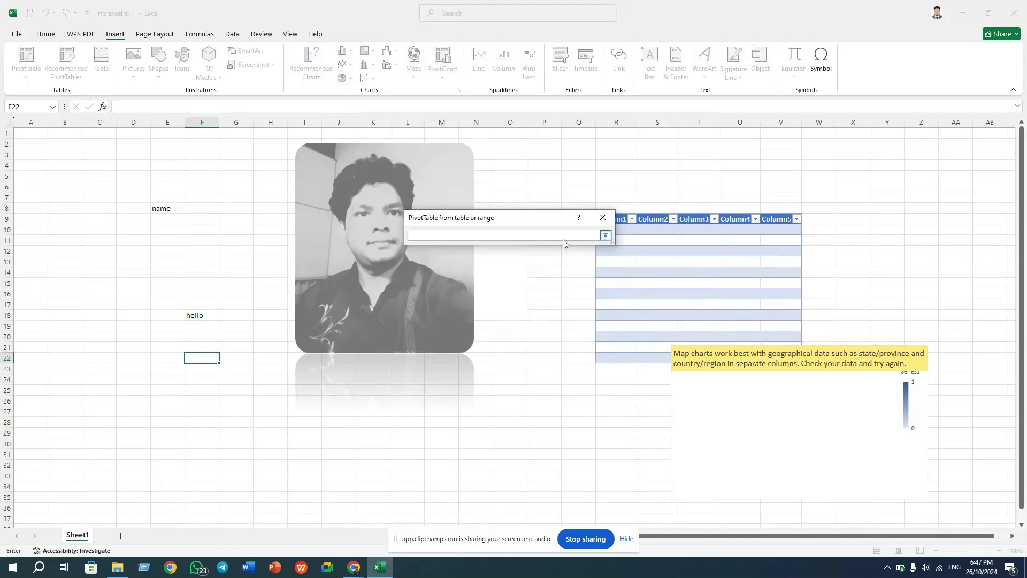
click(603, 217)
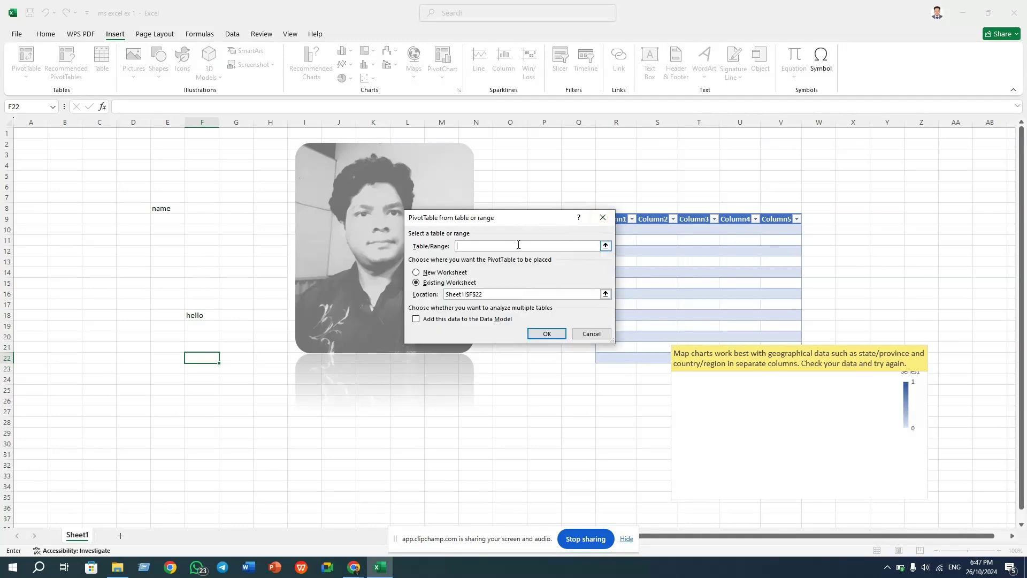
click(591, 334)
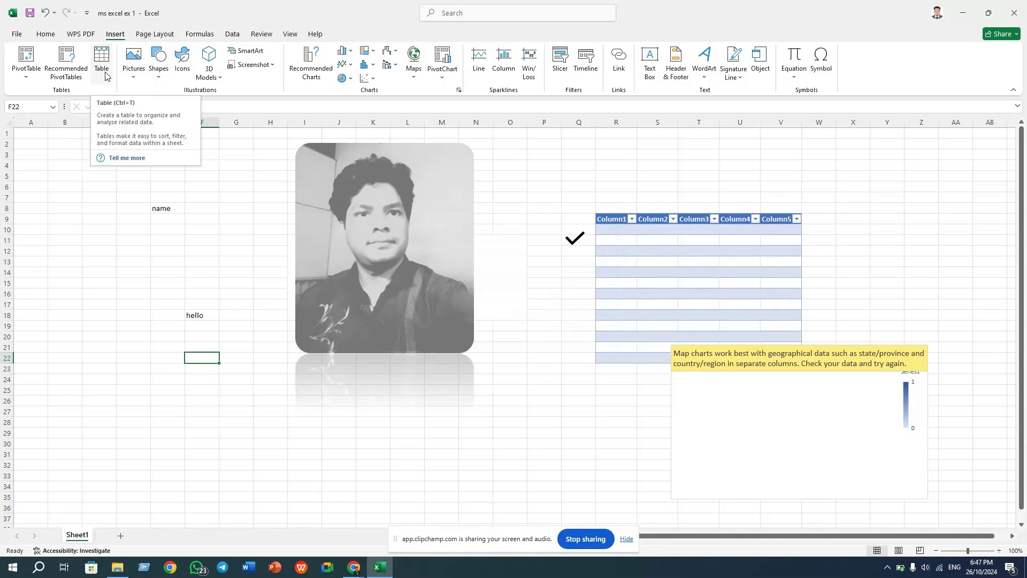
Draw an oval about 3.68 × 2.96 cm below the word 'hello'
click(158, 63)
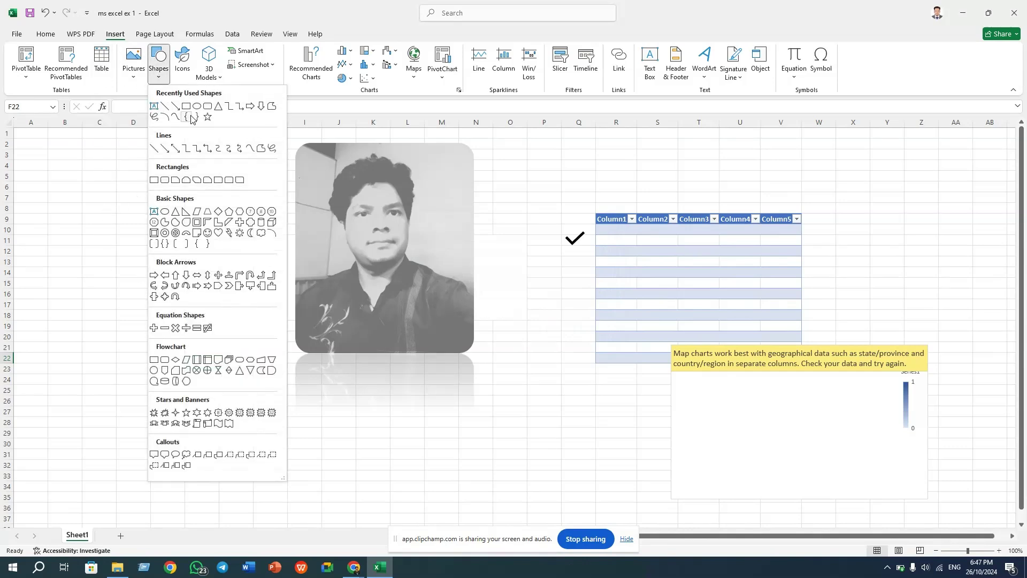
click(193, 105)
drag(75, 195, 135, 270)
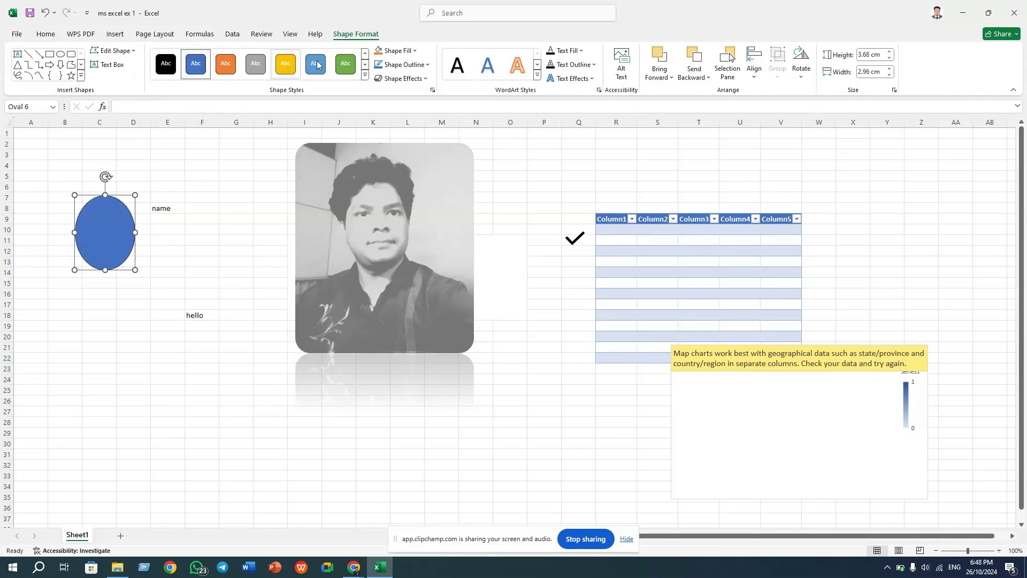
Apply the green shape style and a light green From Center gradient fill to the oval
click(347, 68)
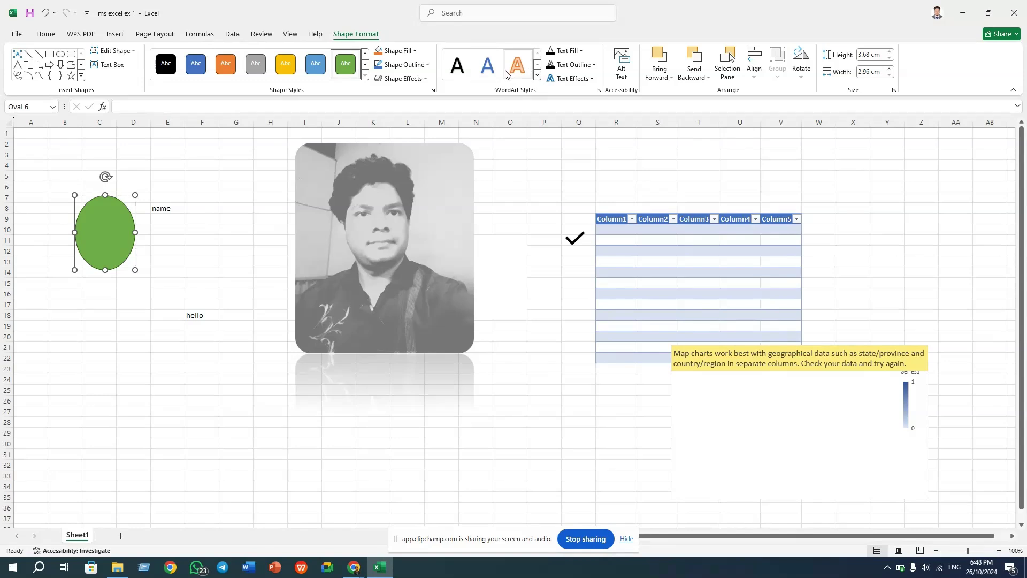
click(414, 51)
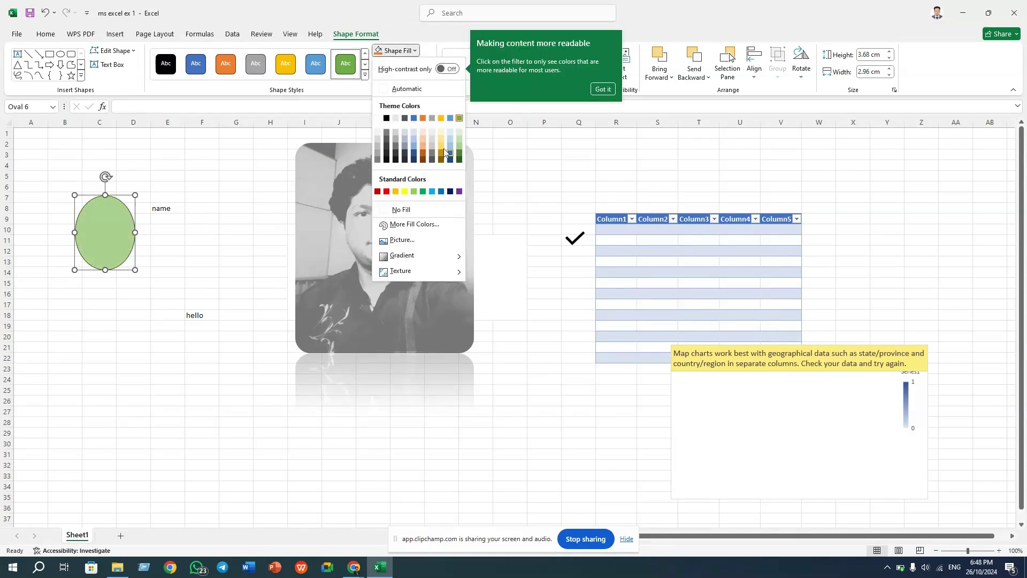
click(441, 71)
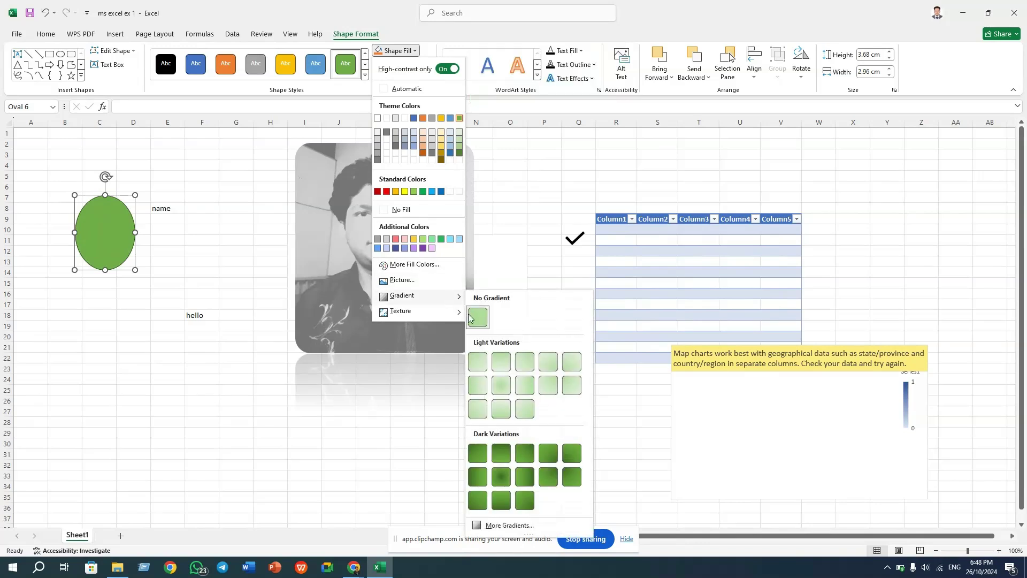
mouse_move(402, 255)
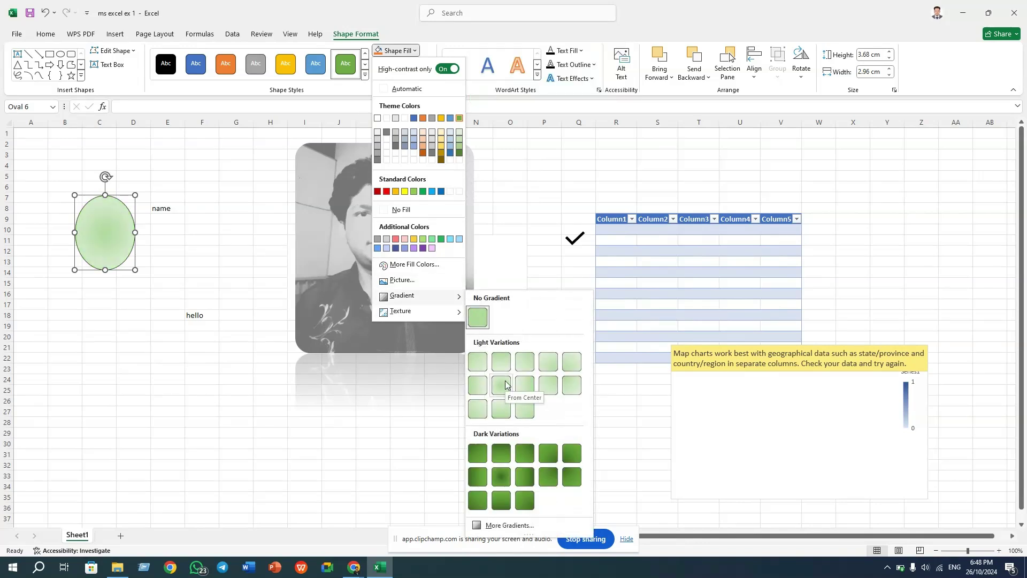
click(506, 385)
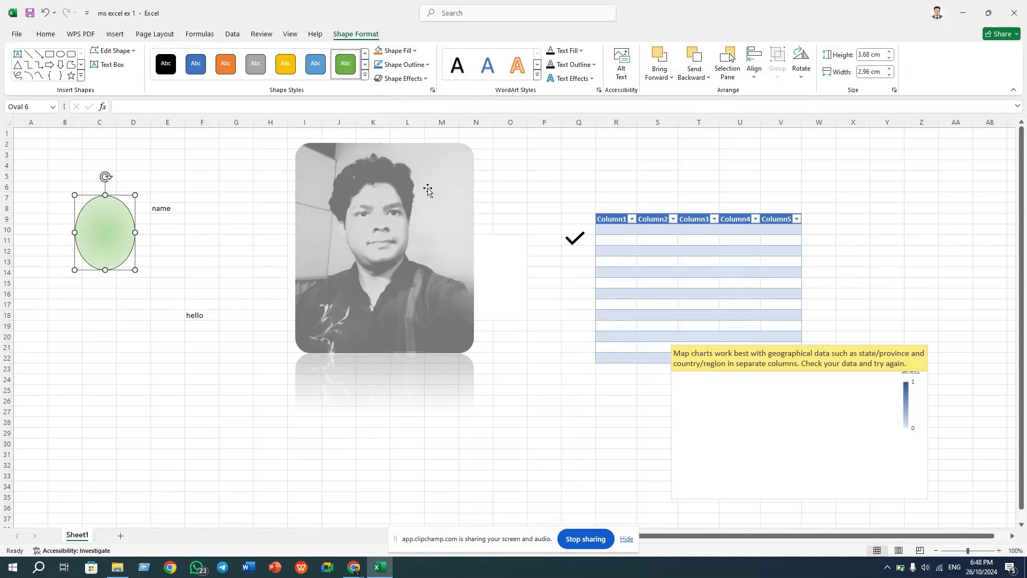
Enlarge the oval to a 5.08 × 4.84 cm circle and move it down to rows 16–25
click(398, 209)
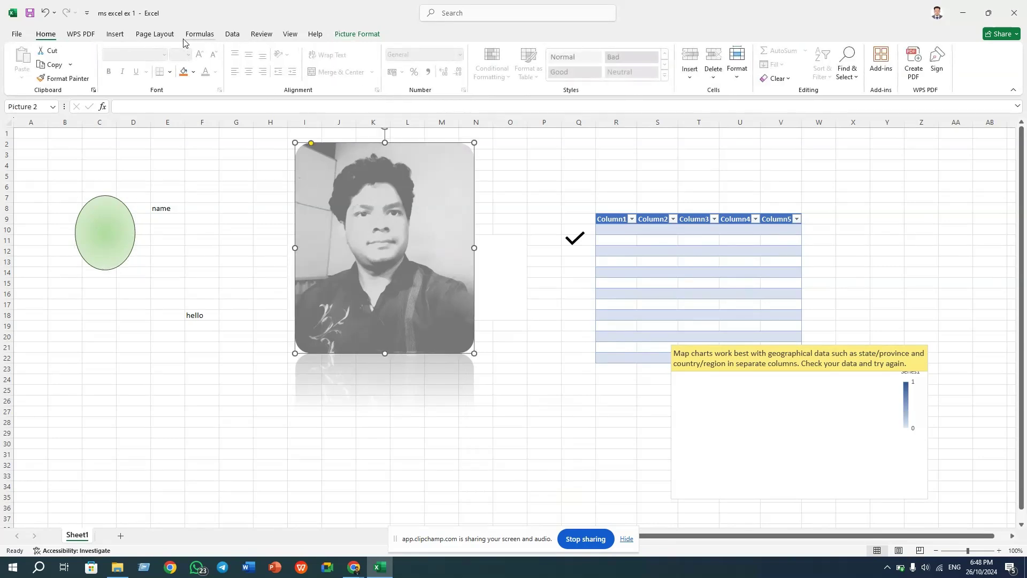
click(117, 261)
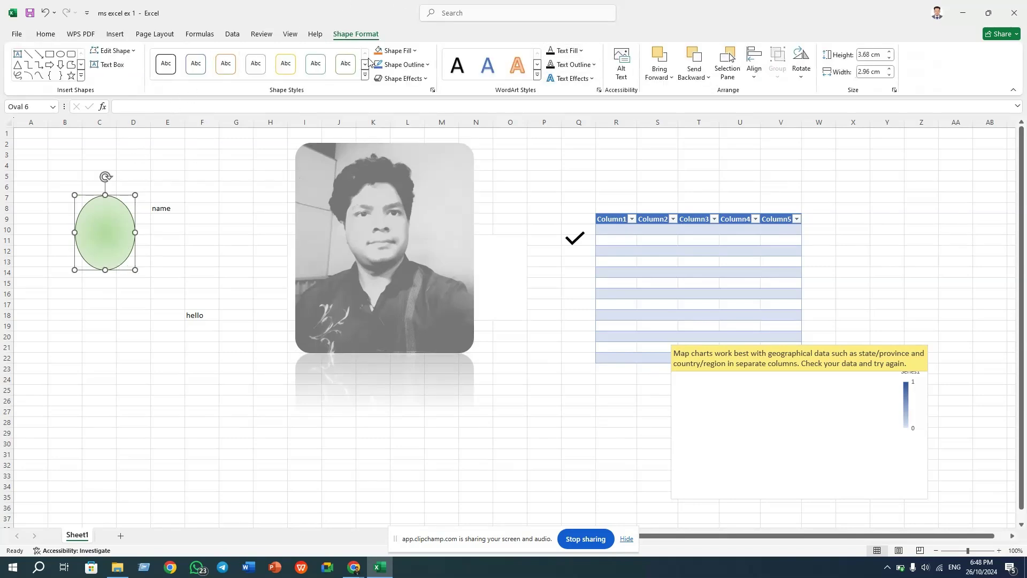
click(428, 64)
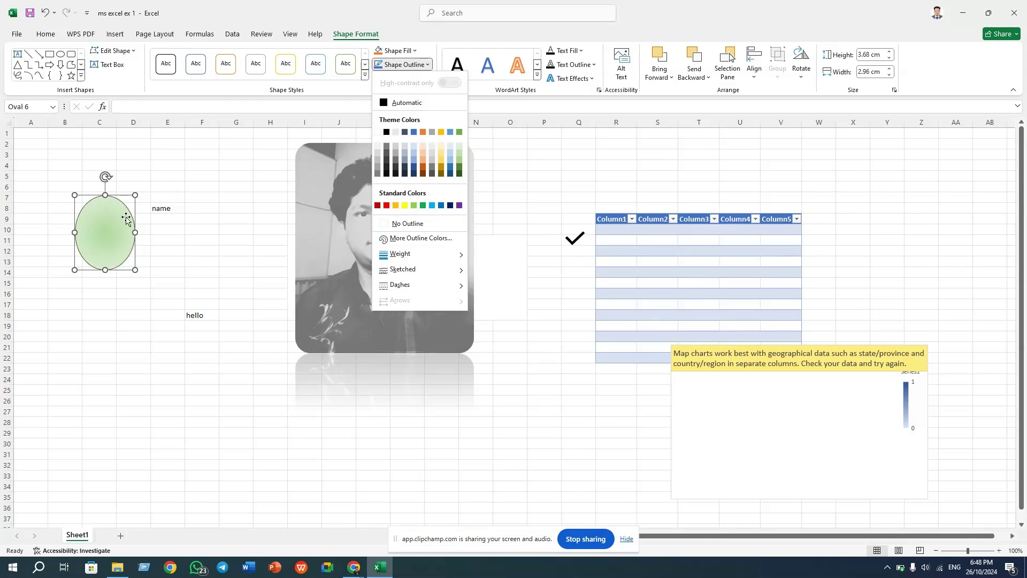
click(134, 268)
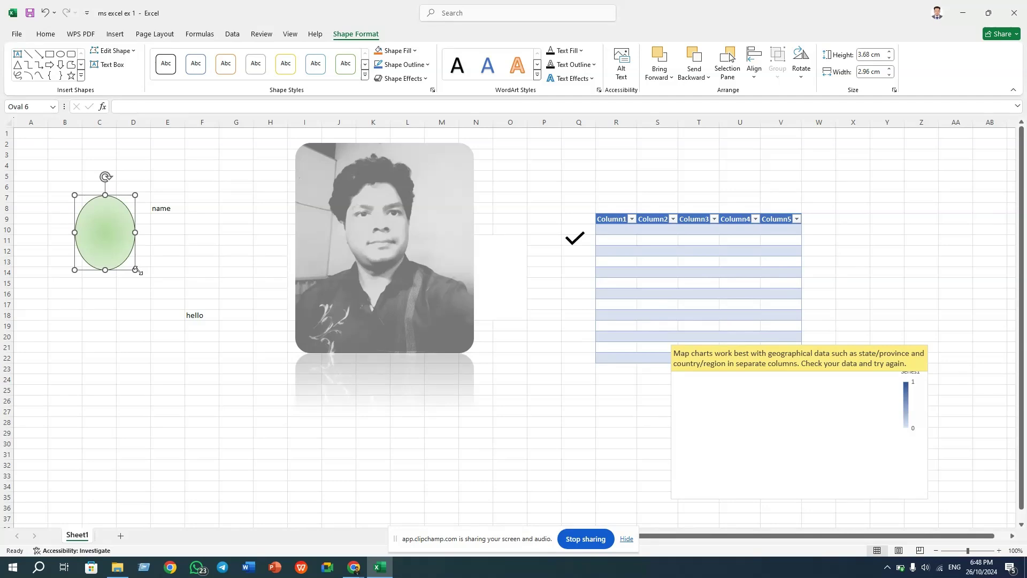
drag(135, 270, 172, 298)
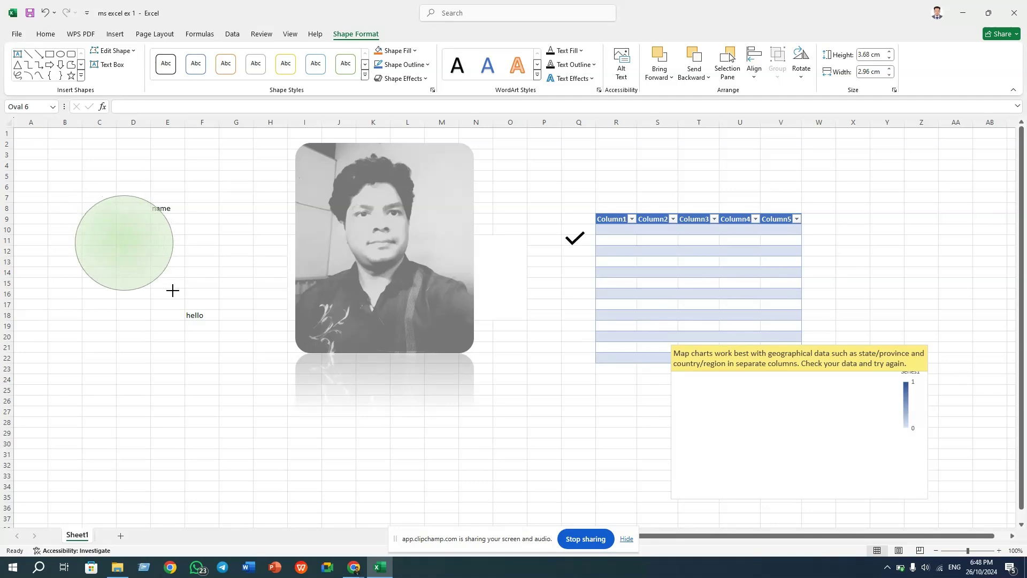
drag(125, 232, 117, 323)
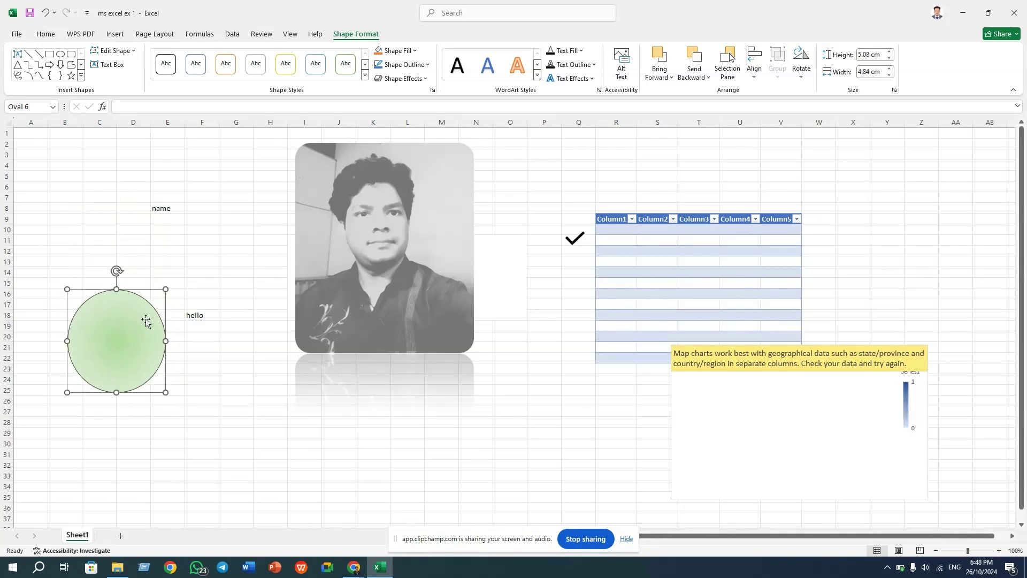
Set the circle's Shape Outline to No Outline
click(428, 65)
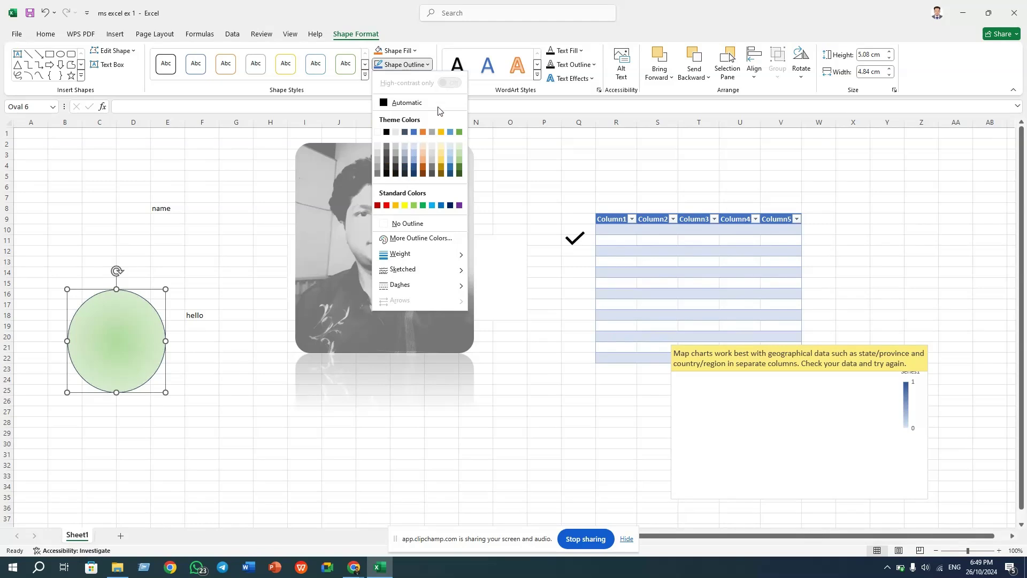
click(417, 223)
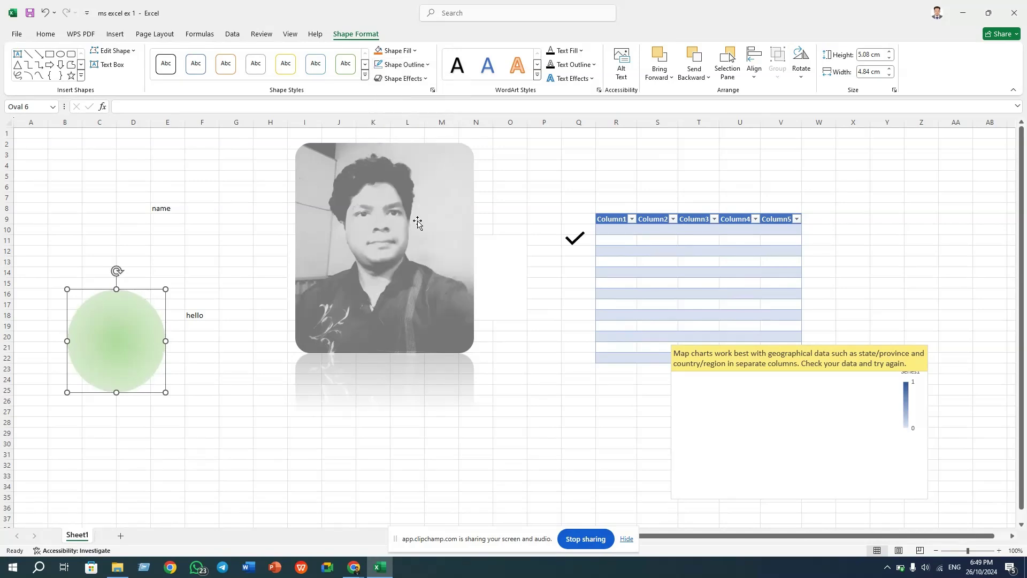
click(277, 219)
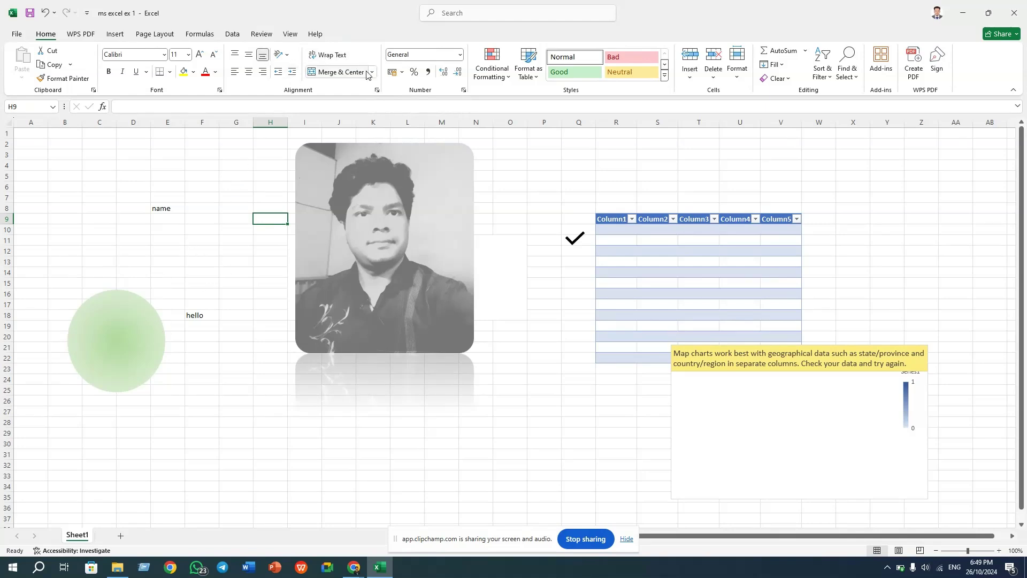
Insert a Vertical Box List SmartArt from the List category with three empty [Text] boxes
click(119, 35)
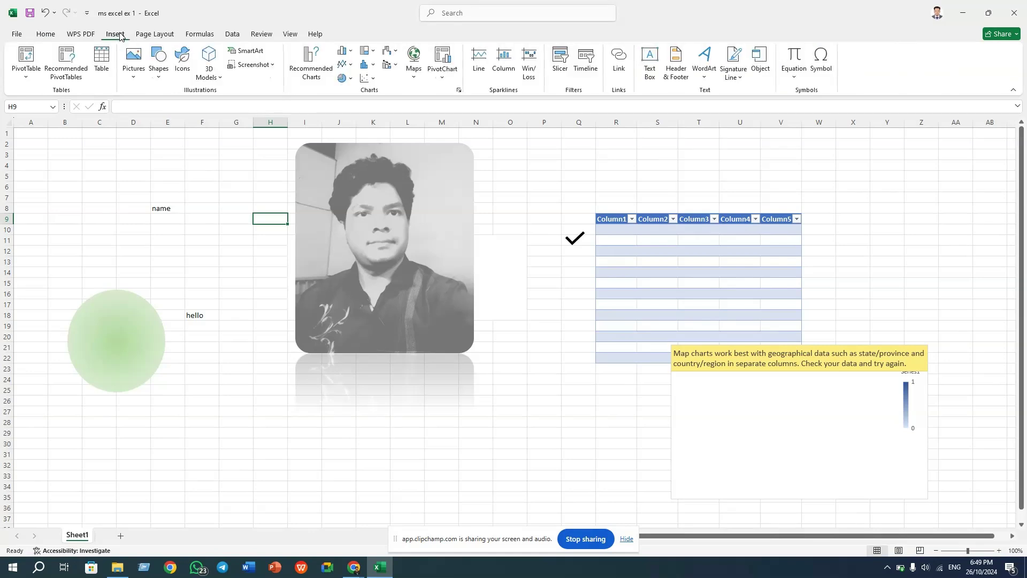
click(209, 69)
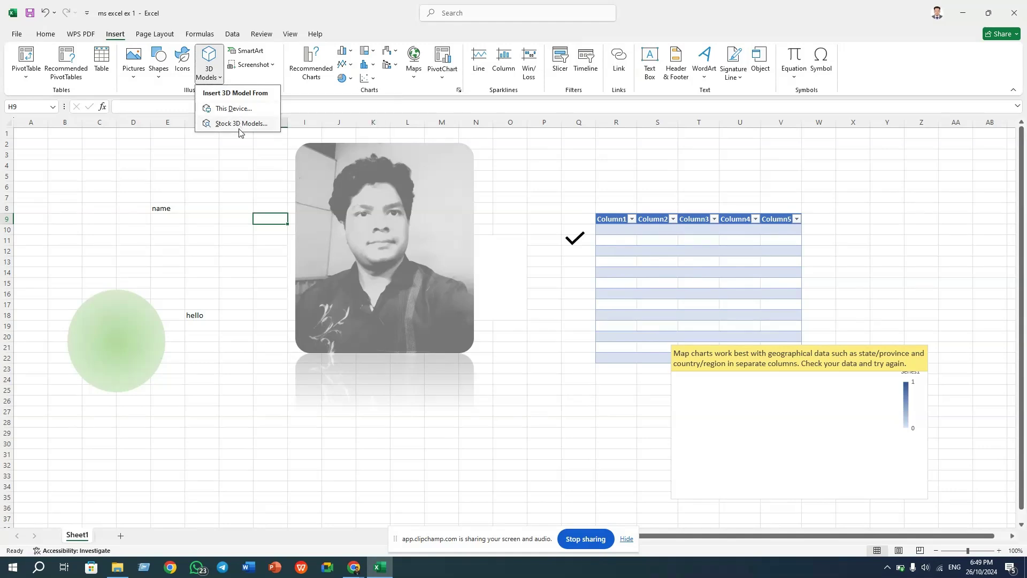
click(251, 56)
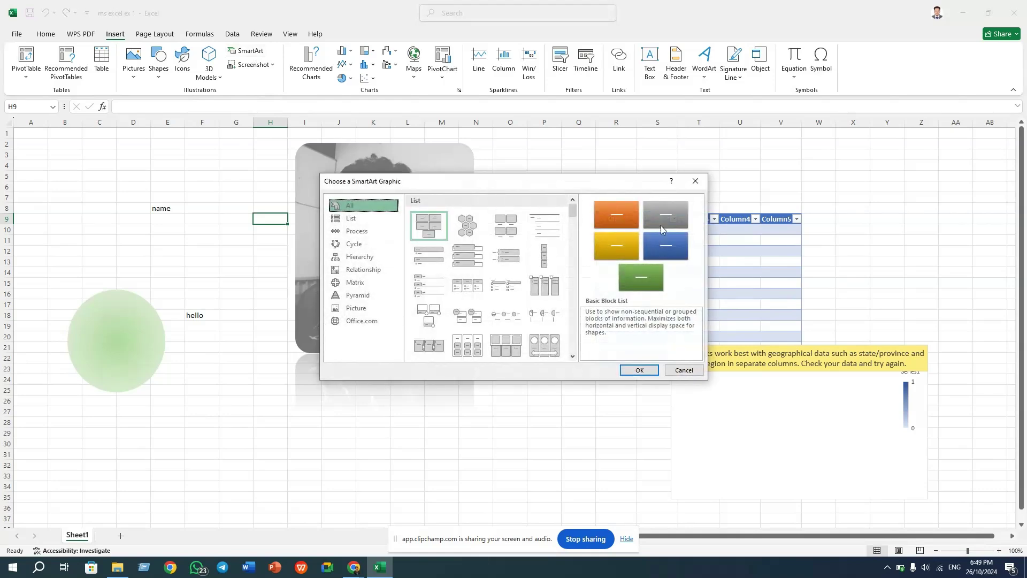
click(474, 260)
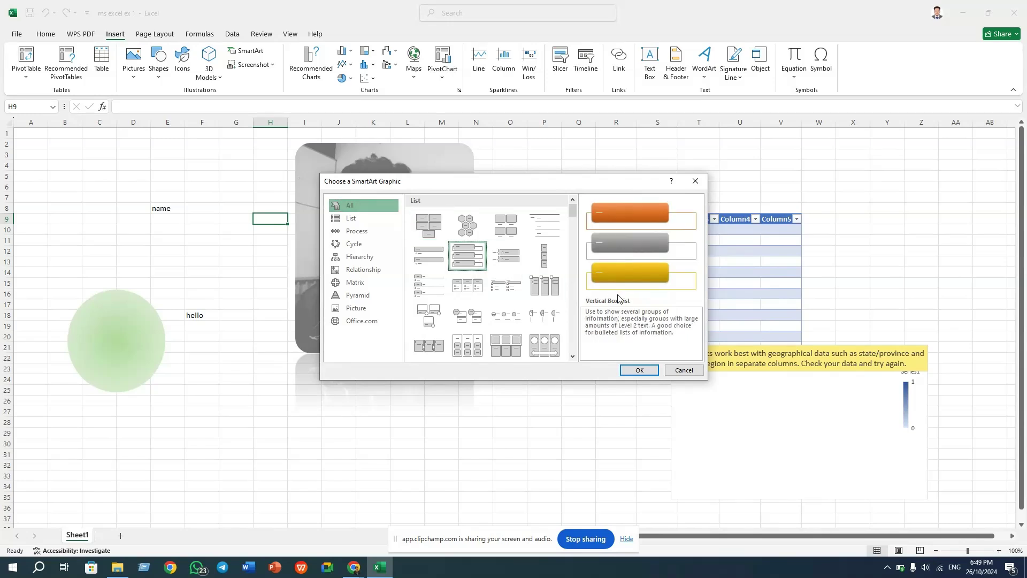
click(639, 370)
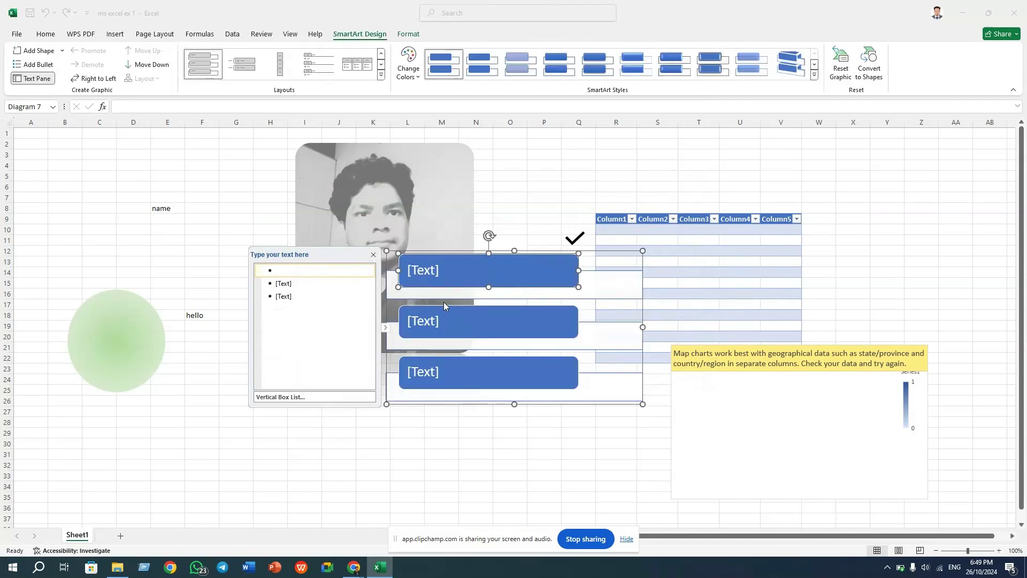
click(577, 174)
Drag the SmartArt text boxes around, then Ctrl+Z until the SmartArt insertion is undone
click(521, 275)
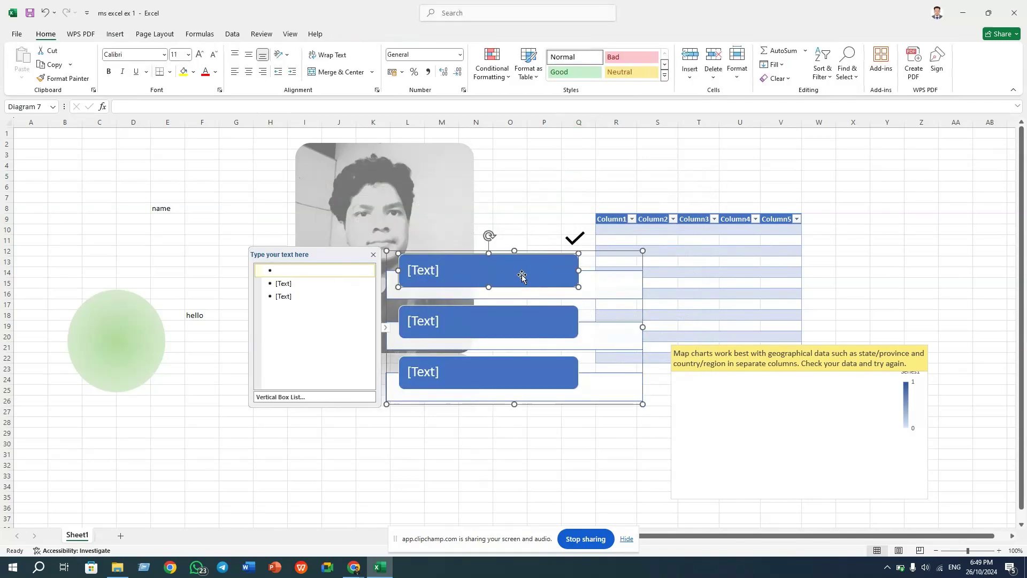
mouse_move(521, 276)
mouse_down()
mouse_move(532, 392)
mouse_move(513, 447)
mouse_up()
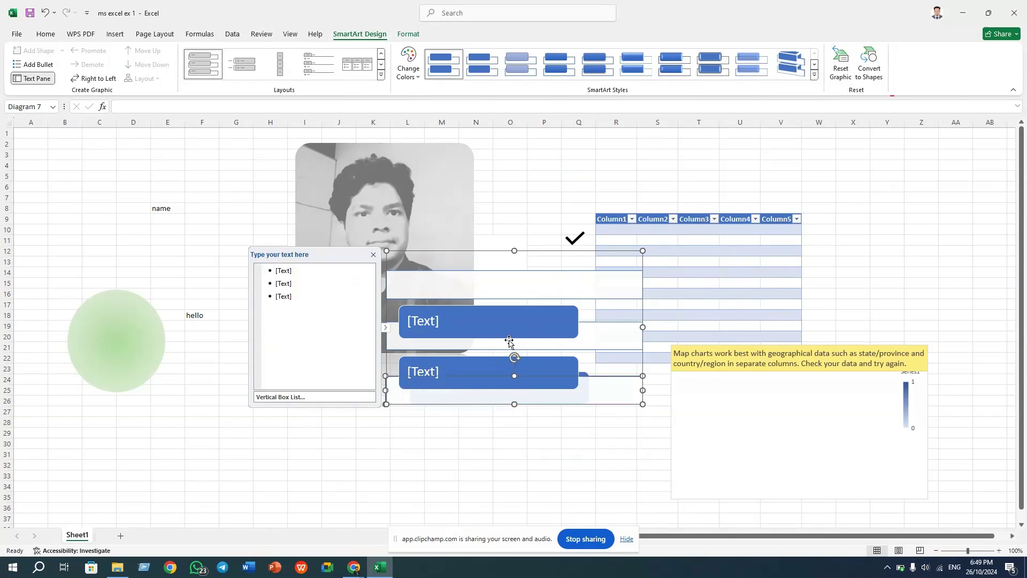
drag(509, 341, 498, 420)
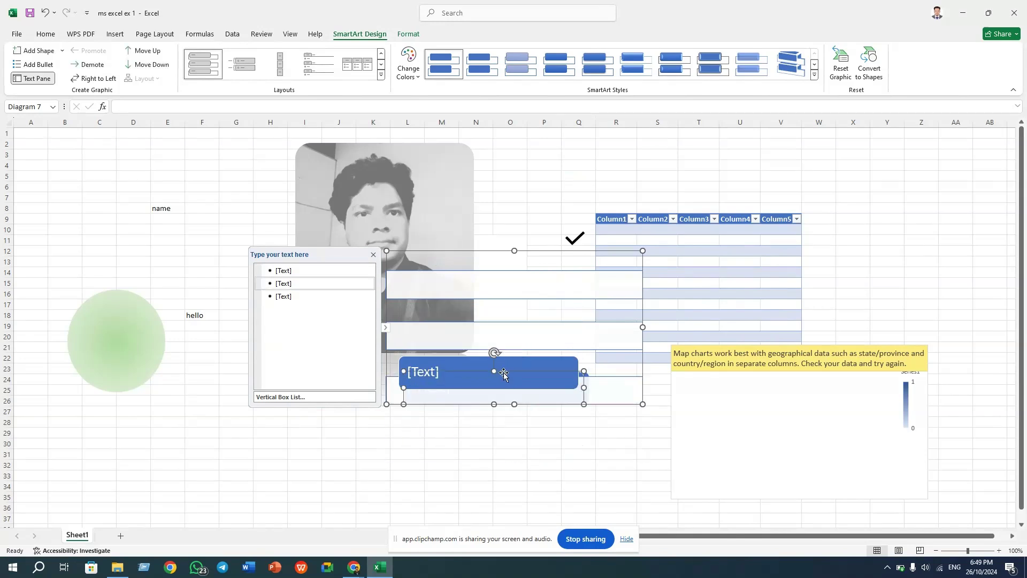
drag(503, 374, 526, 457)
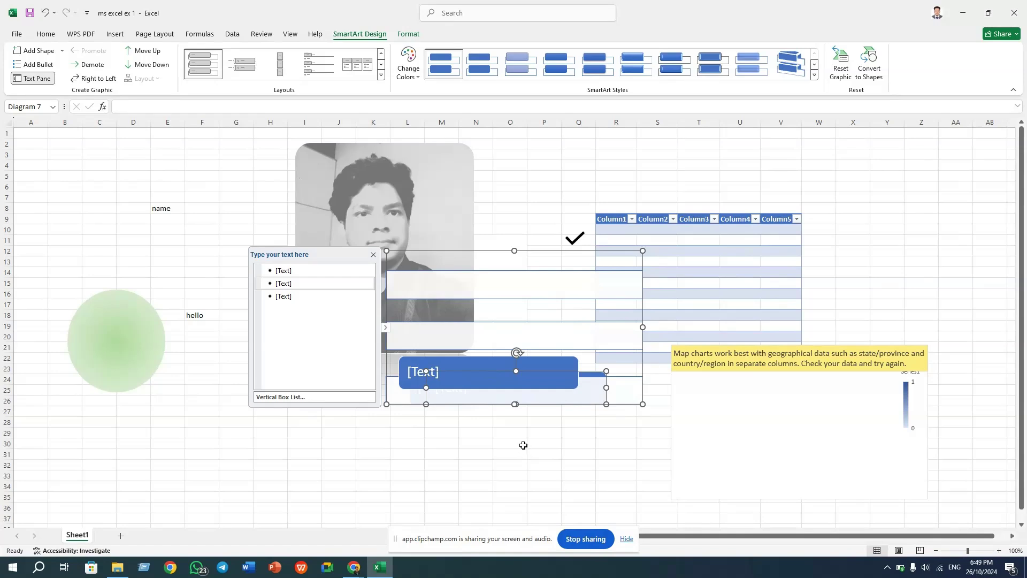
key(ctrl+z)
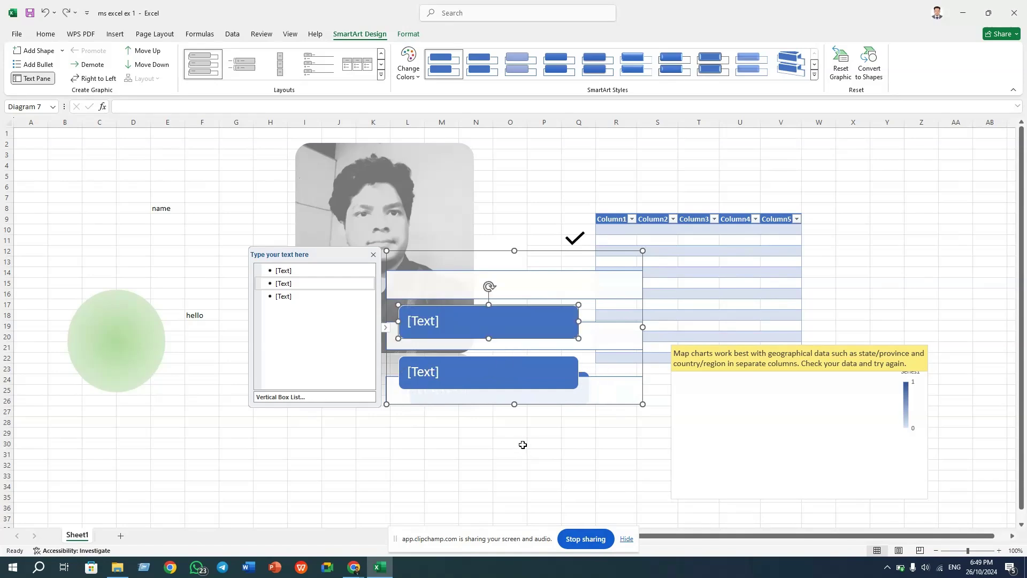
key(ctrl+z)
key(ctrl+z)
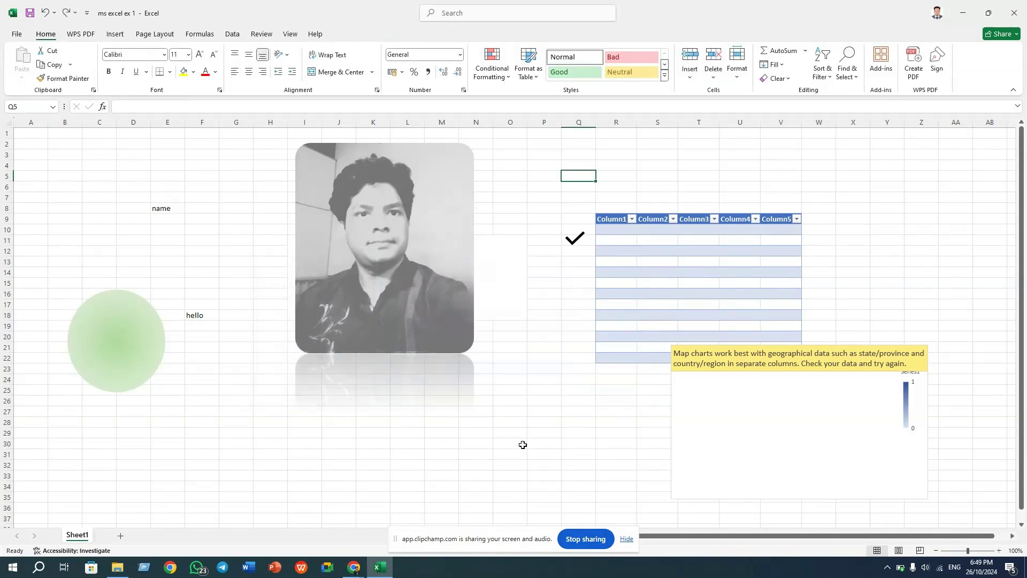